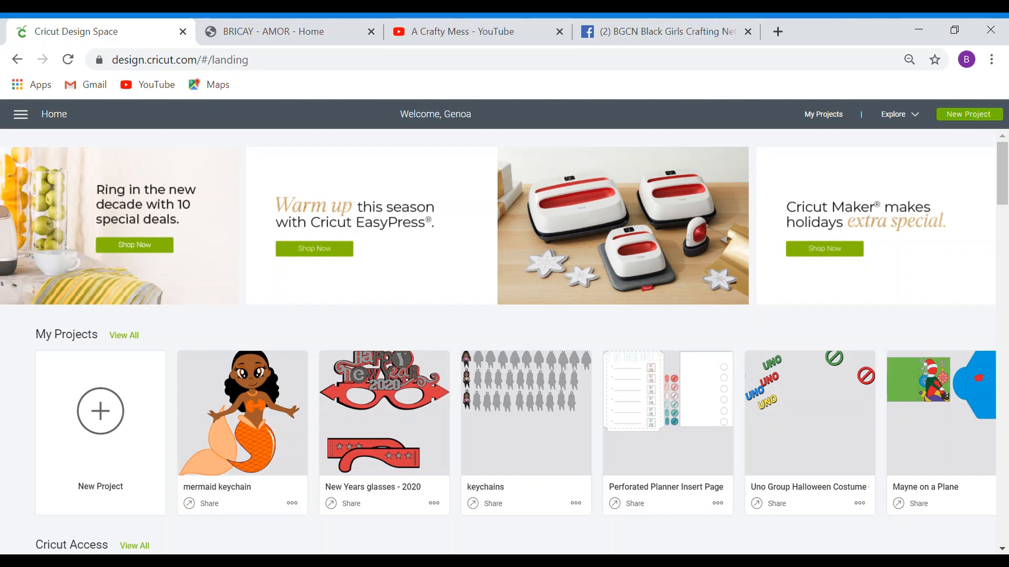
# - Start a new blank project from the Design Space home page
pyautogui.click(100, 411)
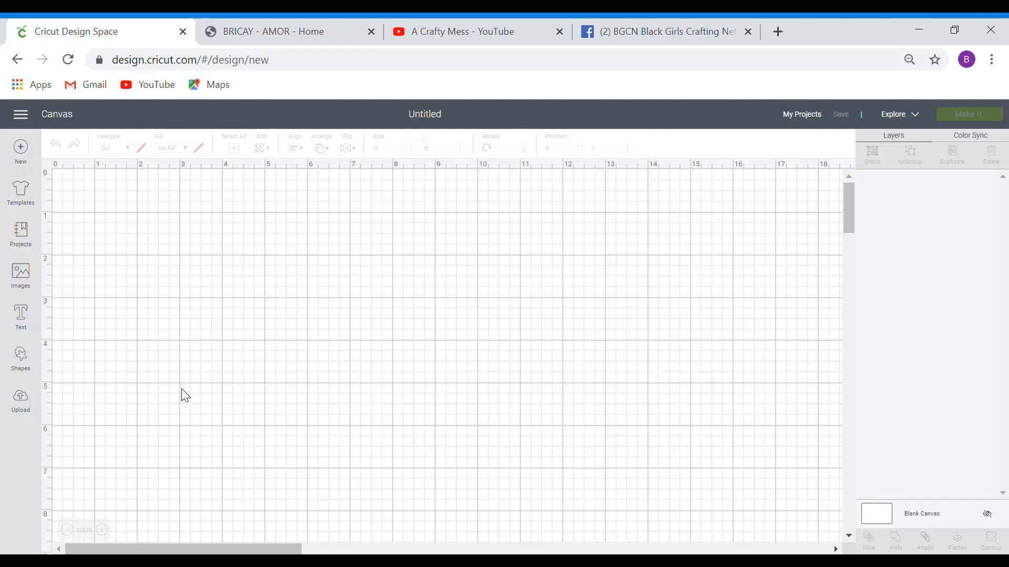
# - Add a 3.111-inch circle from Shapes and shift it slightly up and left
pyautogui.click(24, 363)
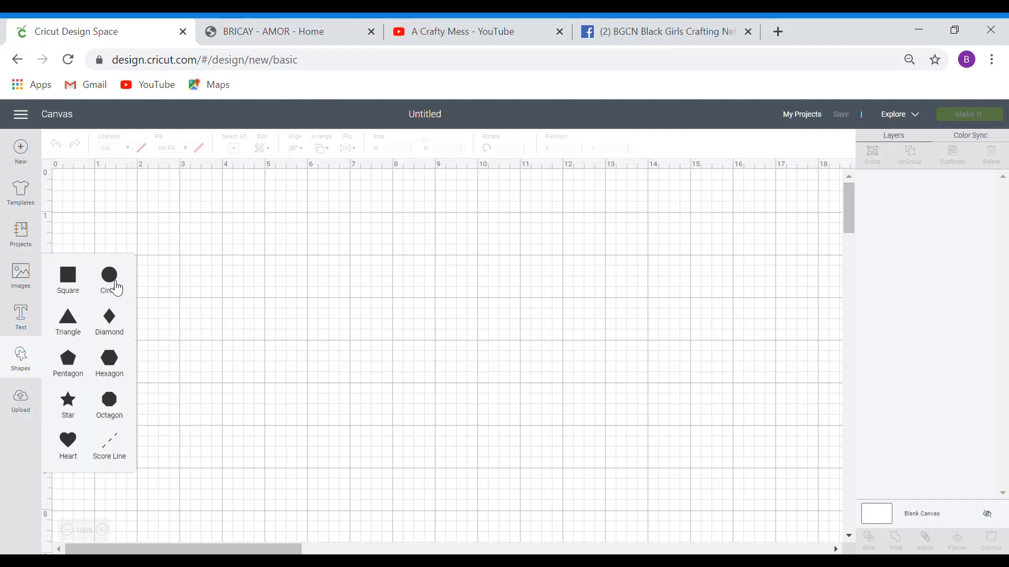
pyautogui.click(120, 285)
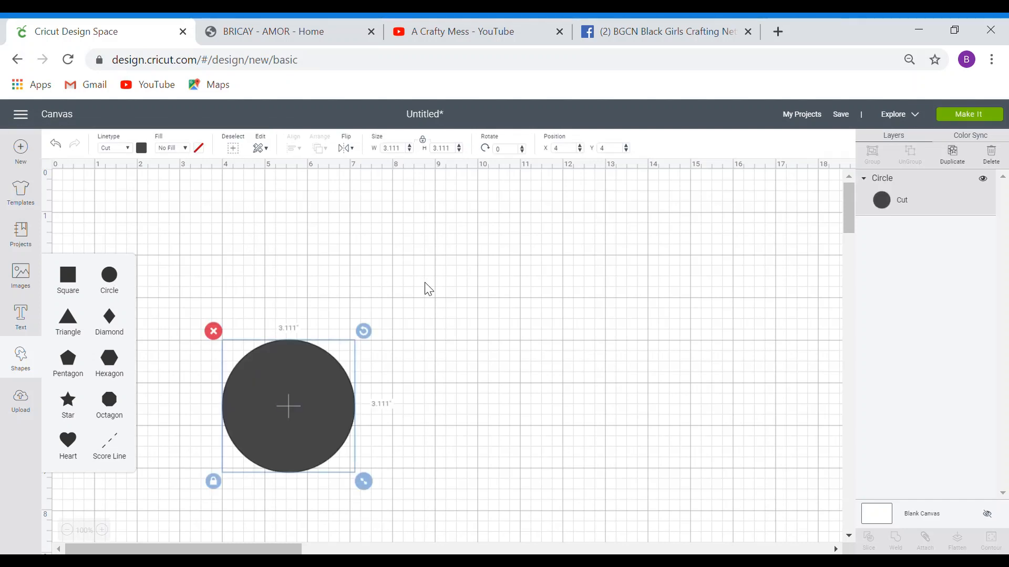
pyautogui.moveTo(313, 393); pyautogui.dragTo(337, 331)
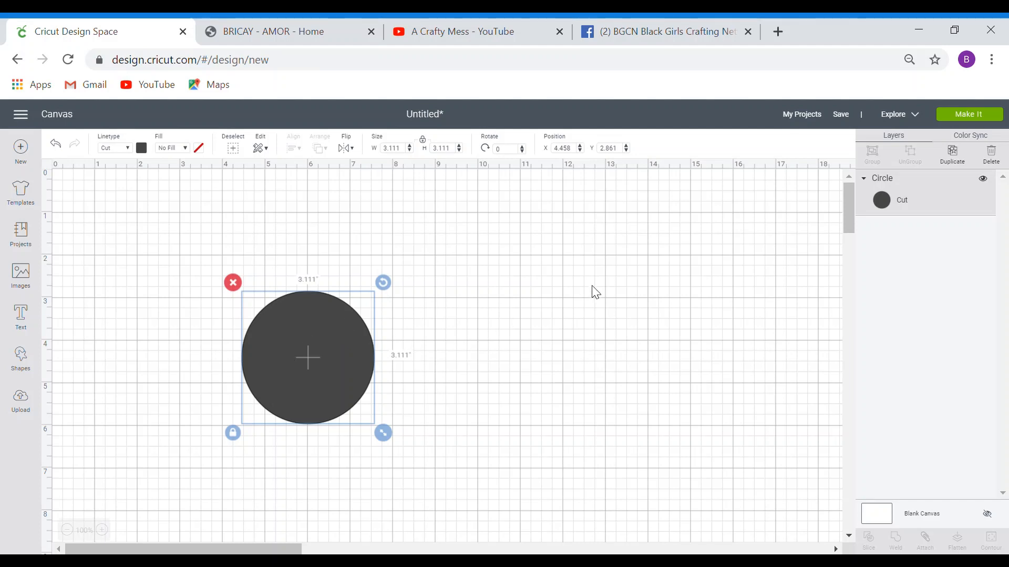
# - Duplicate the circle, shrink the copy to 1.458 inches inside it, and select both
pyautogui.click(952, 155)
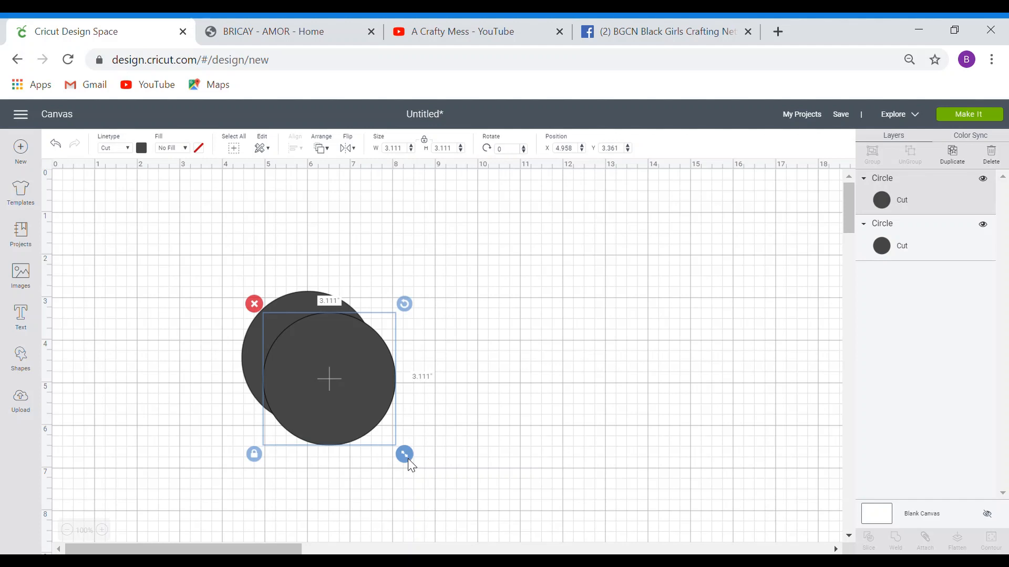
pyautogui.moveTo(408, 458); pyautogui.dragTo(340, 389)
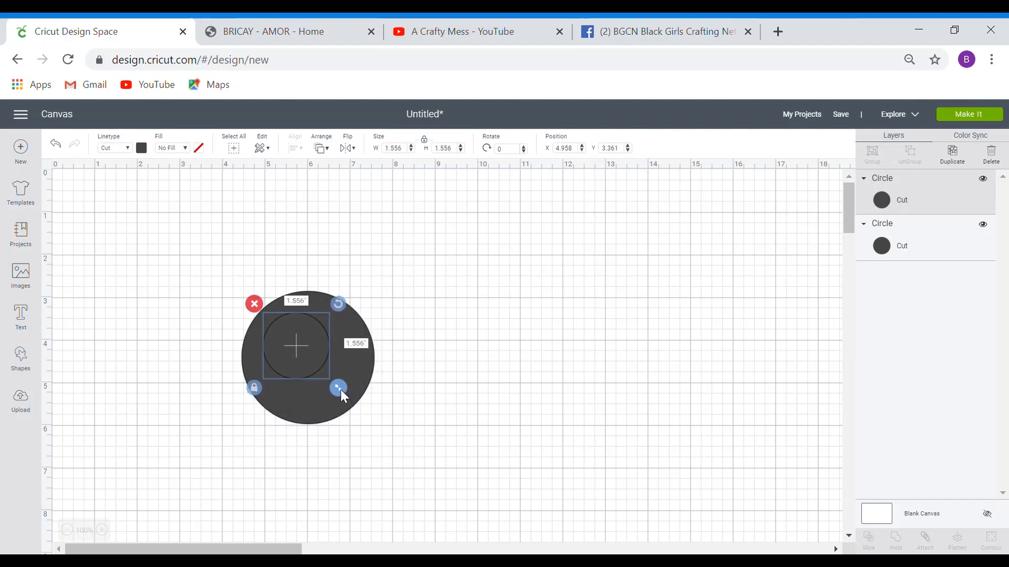
pyautogui.moveTo(308, 353)
pyautogui.mouseDown()
pyautogui.moveTo(346, 396)
pyautogui.moveTo(326, 361)
pyautogui.mouseUp()
pyautogui.click(405, 364)
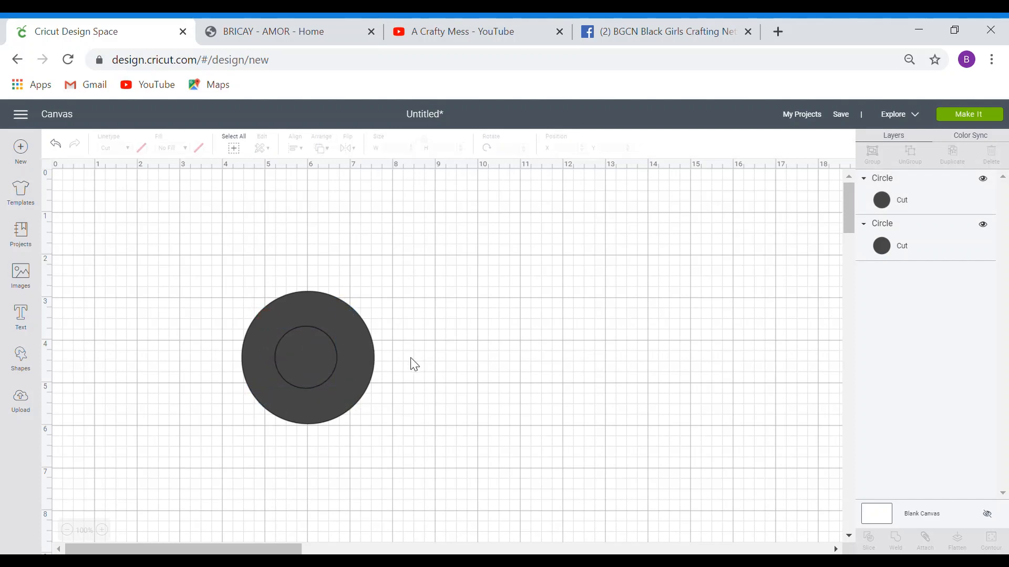
pyautogui.moveTo(207, 281); pyautogui.dragTo(420, 457)
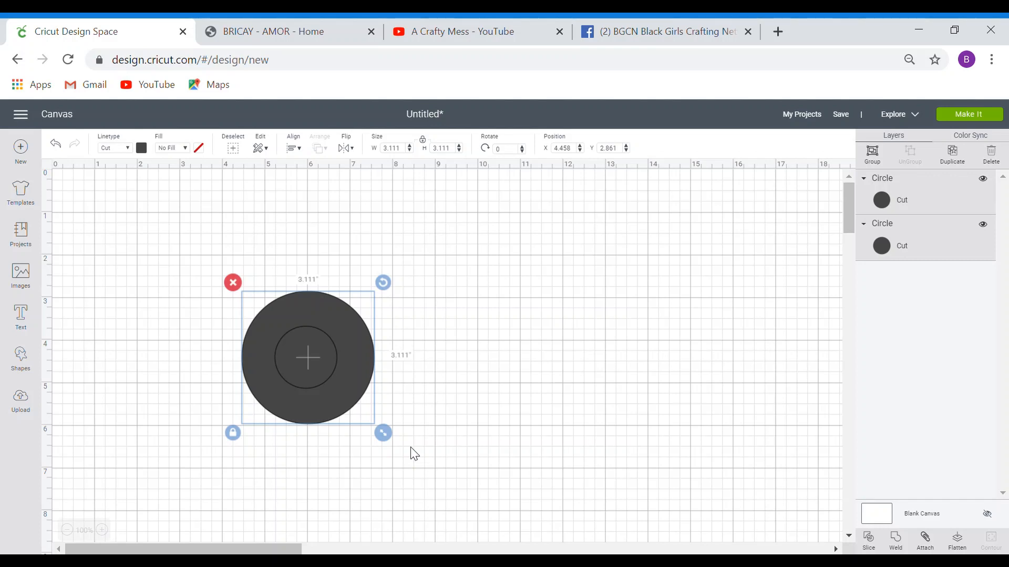
# - Center the small circle within the large one and slice it out
pyautogui.click(302, 153)
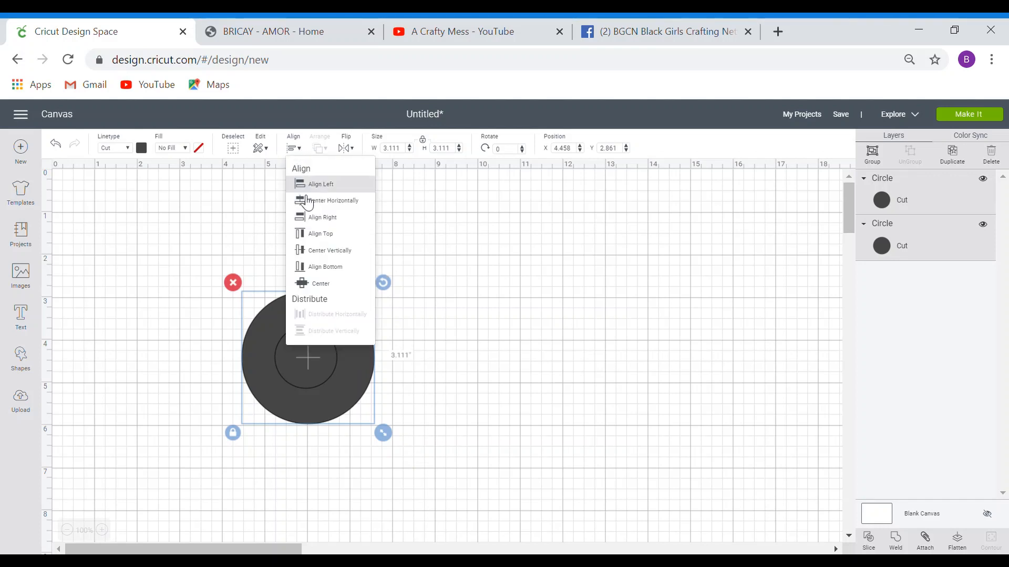
pyautogui.click(311, 283)
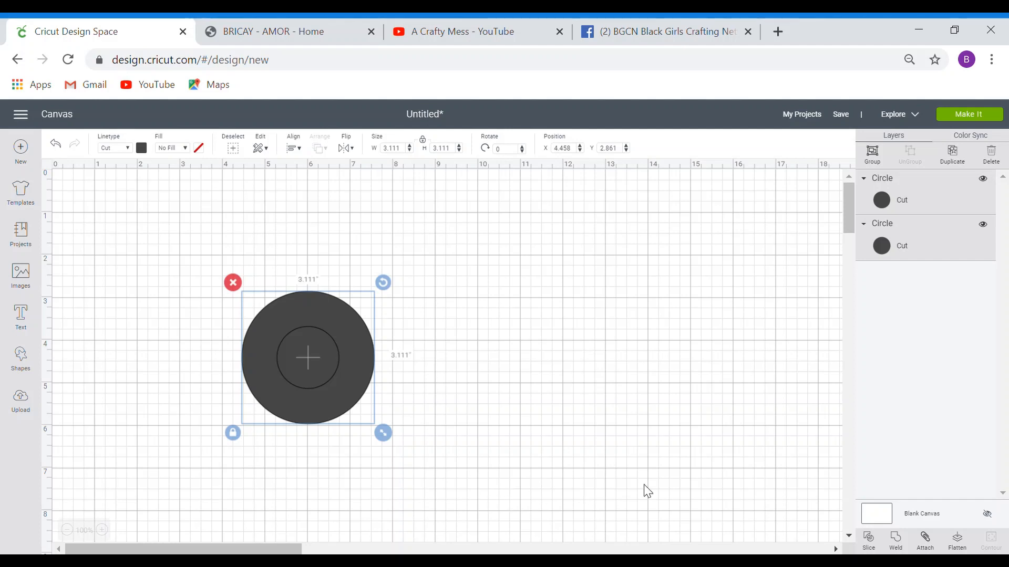
pyautogui.click(875, 546)
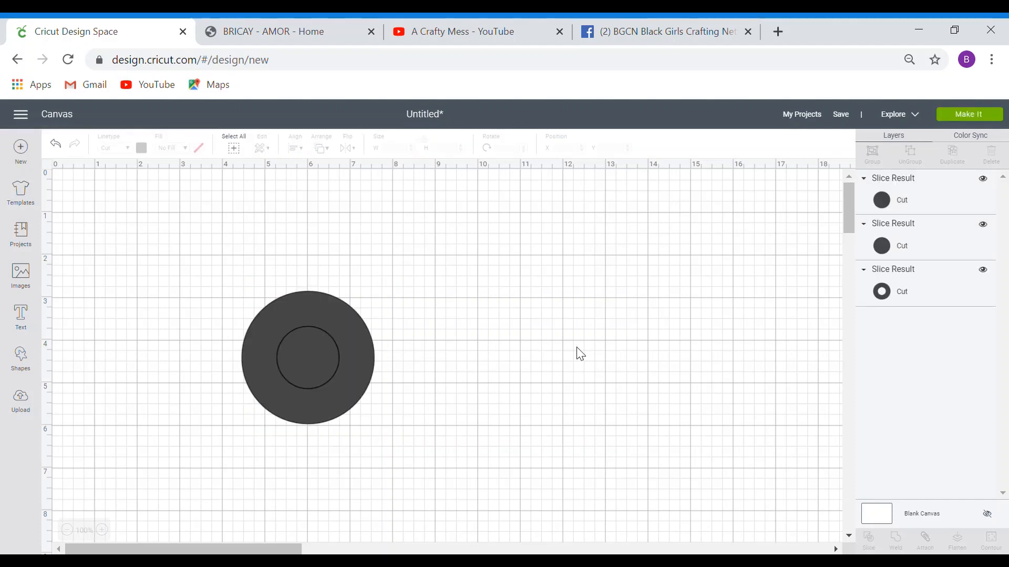
# - Delete the two leftover solid circle pieces from the slice result
pyautogui.click(961, 295)
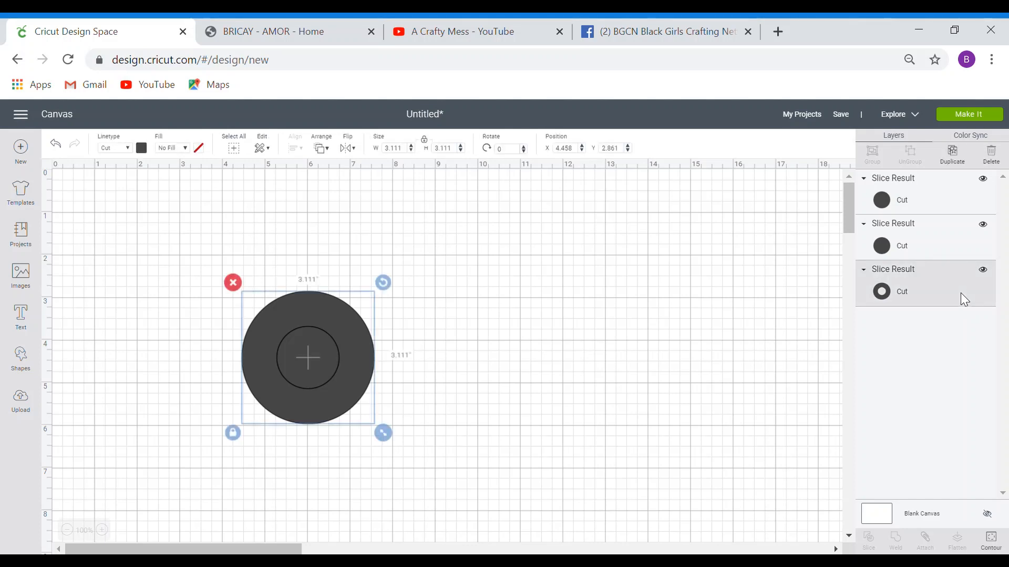
pyautogui.click(951, 200)
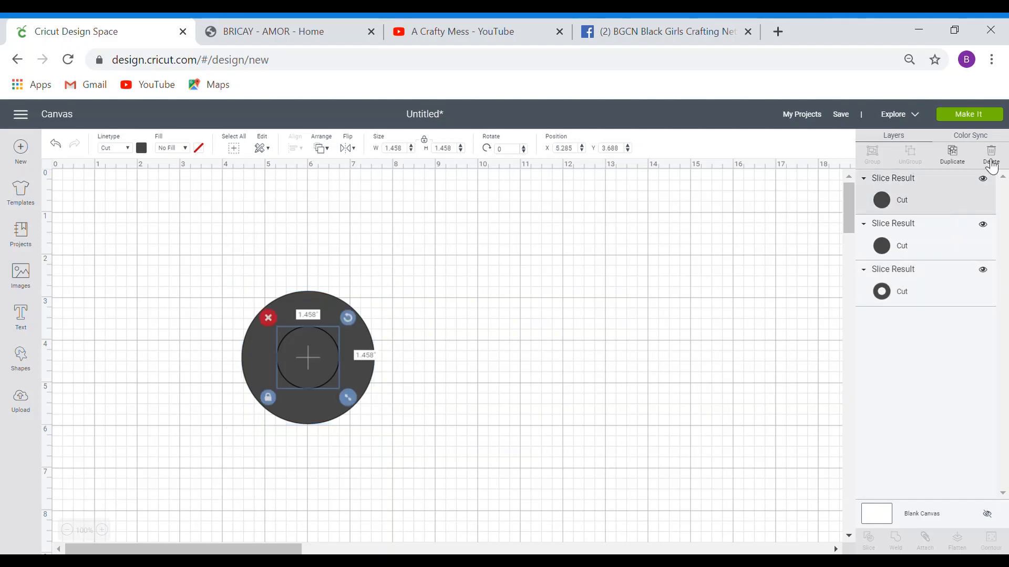
pyautogui.click(991, 153)
pyautogui.click(958, 200)
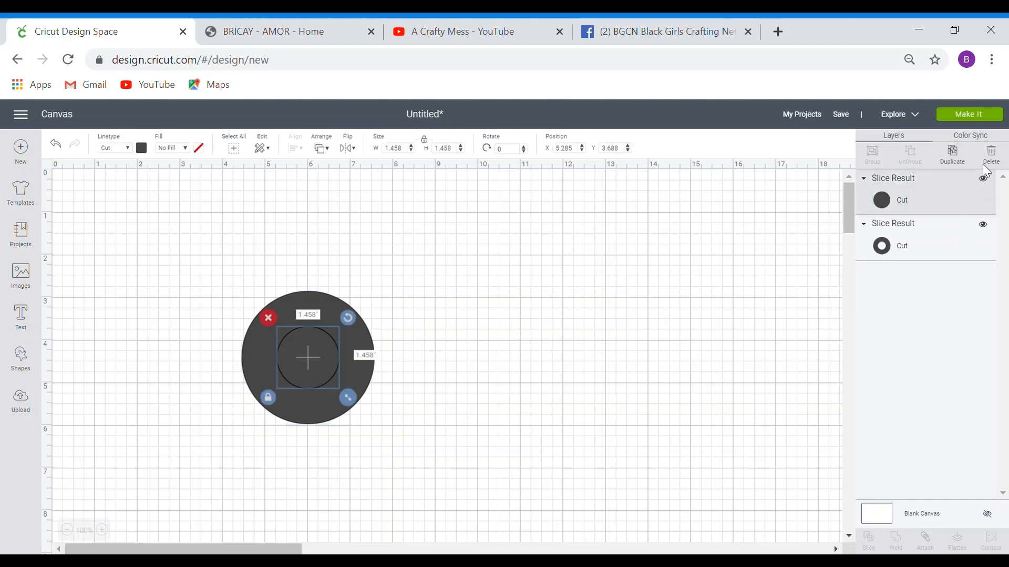
pyautogui.click(991, 154)
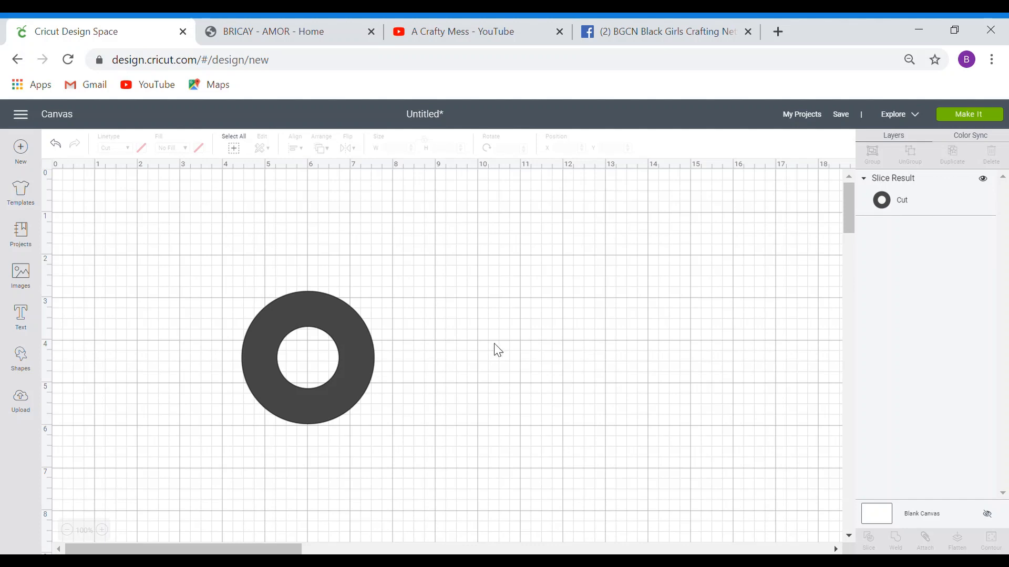
# - Shrink the ring to 1.014 inches at the upper right and place a duplicate beside it
pyautogui.moveTo(359, 377); pyautogui.dragTo(364, 349)
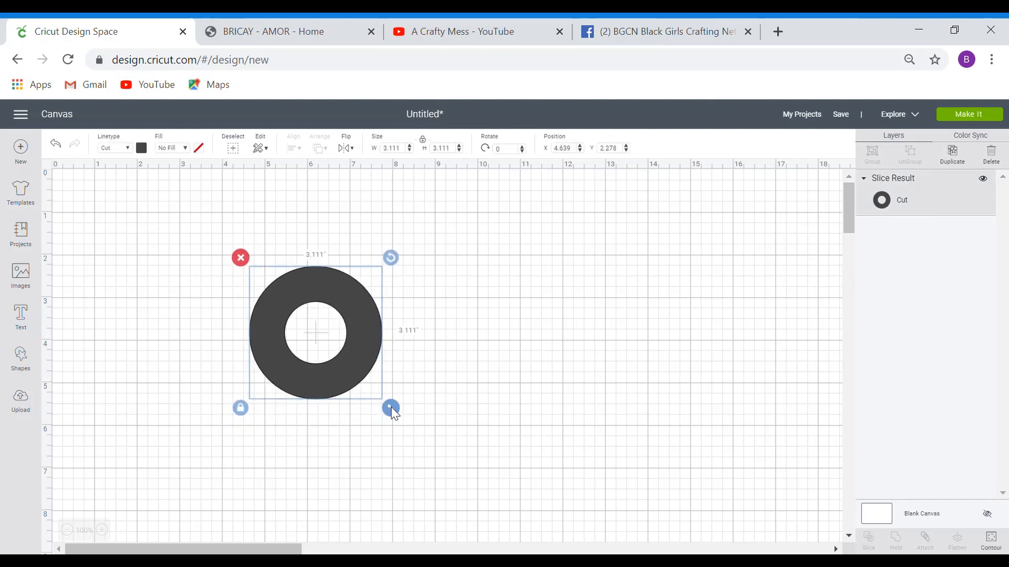
pyautogui.moveTo(384, 401); pyautogui.dragTo(718, 237)
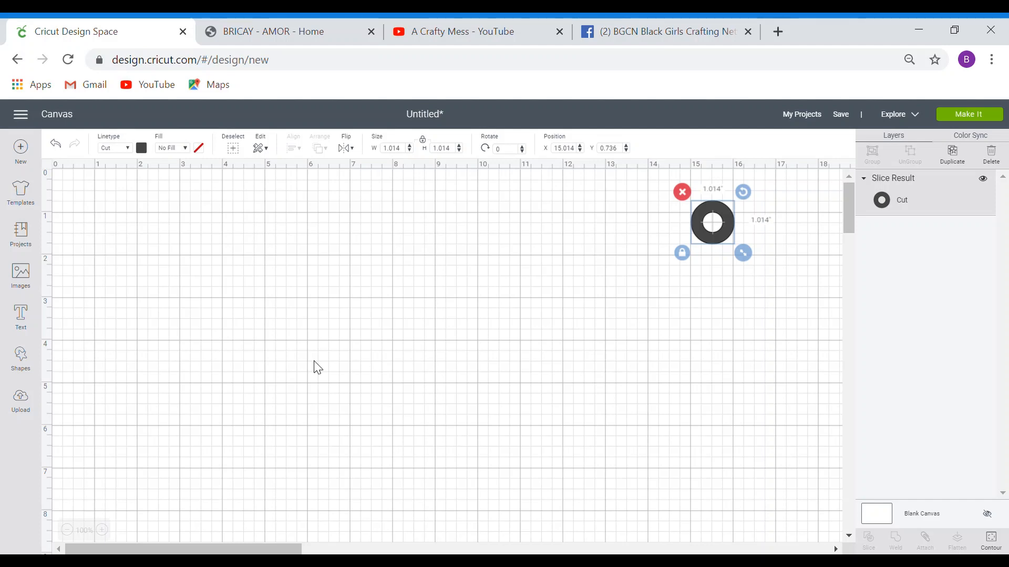
pyautogui.click(961, 164)
pyautogui.moveTo(750, 260); pyautogui.dragTo(783, 235)
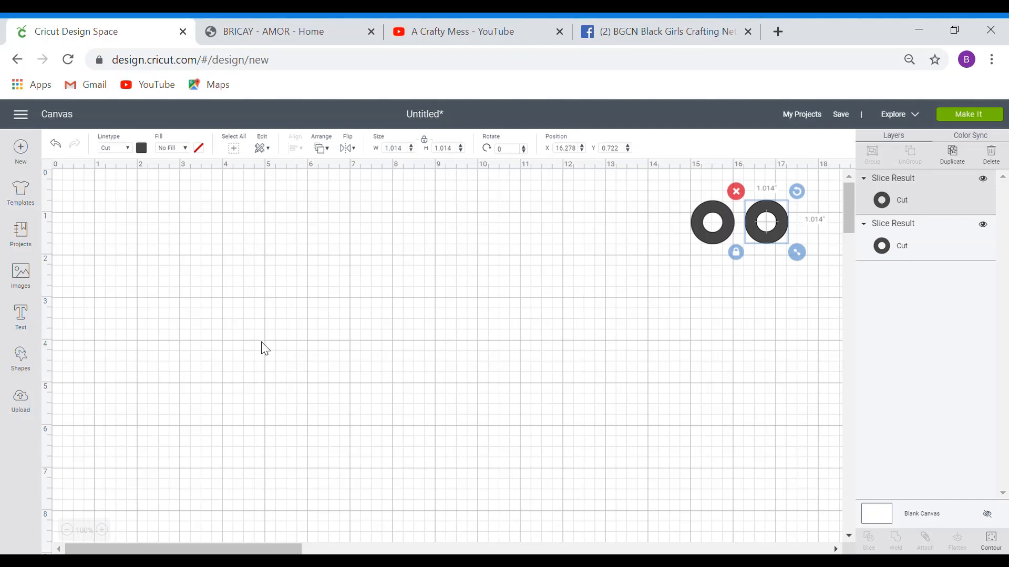
pyautogui.click(22, 362)
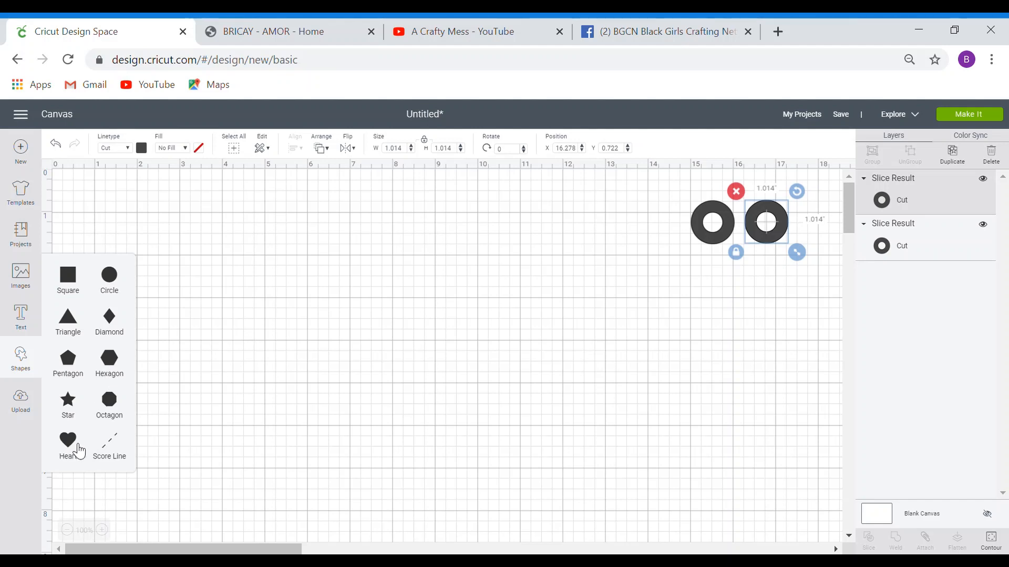
# - Add a heart shape on the left side of the canvas
pyautogui.click(78, 450)
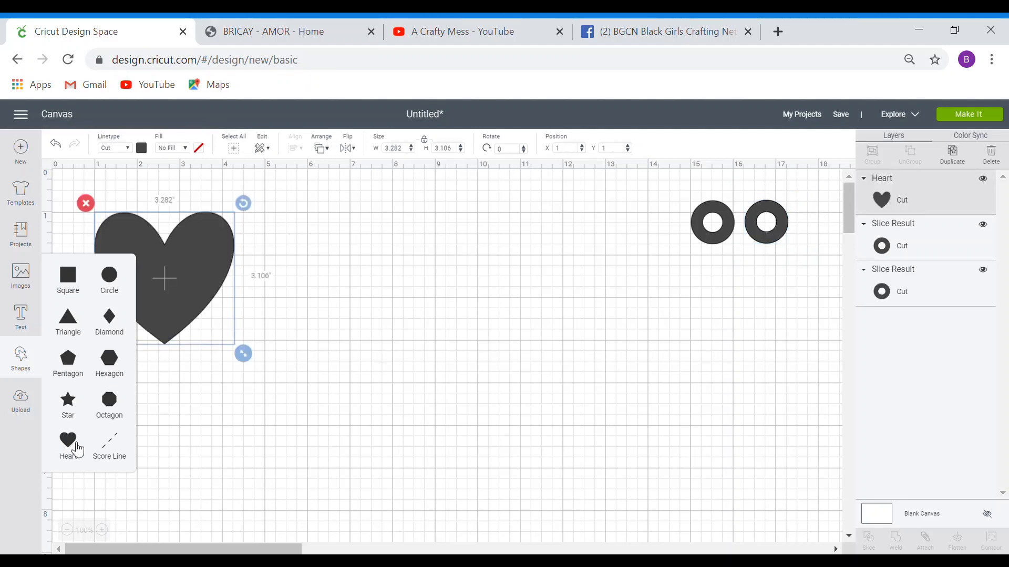
pyautogui.moveTo(185, 314); pyautogui.dragTo(212, 337)
pyautogui.click(21, 407)
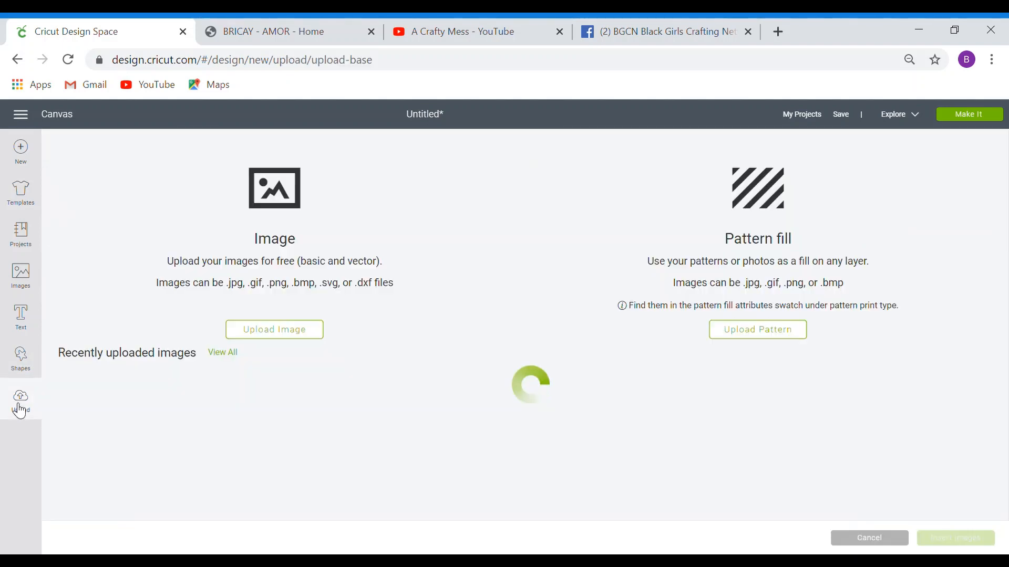
pyautogui.click(20, 357)
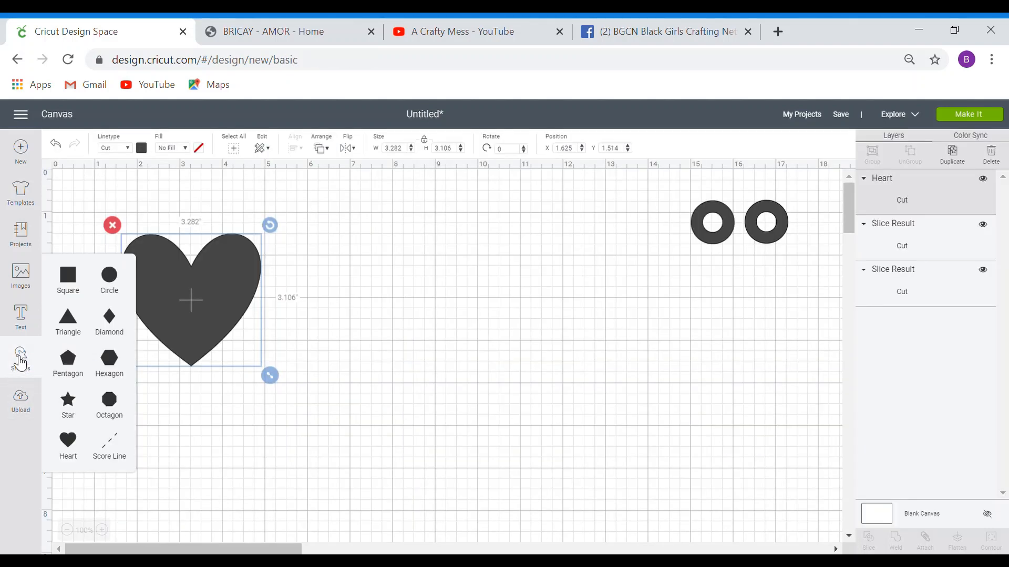
# - Add a star right of the heart and bring one ring down beside the heart
pyautogui.click(70, 409)
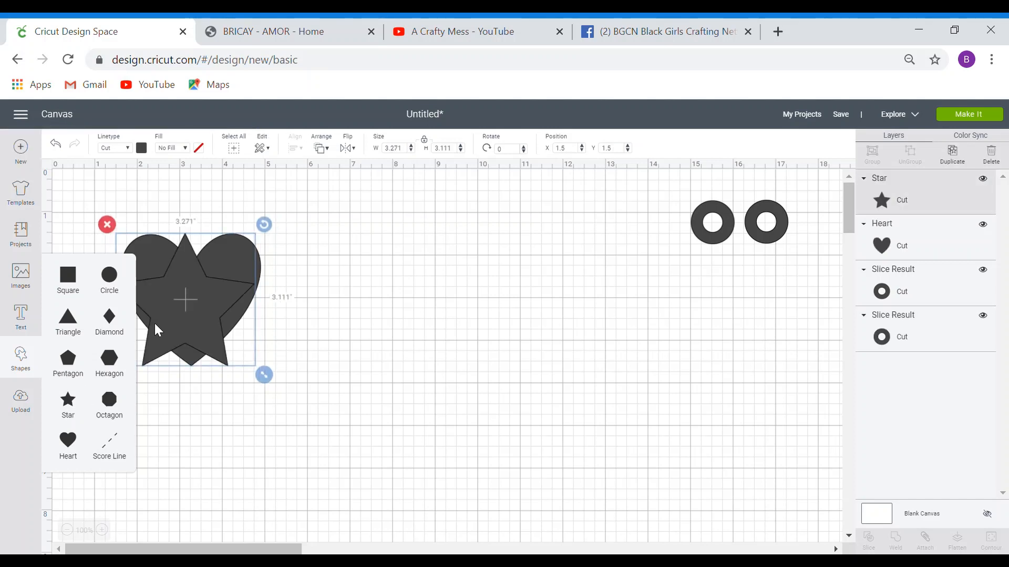
pyautogui.moveTo(180, 311); pyautogui.dragTo(407, 307)
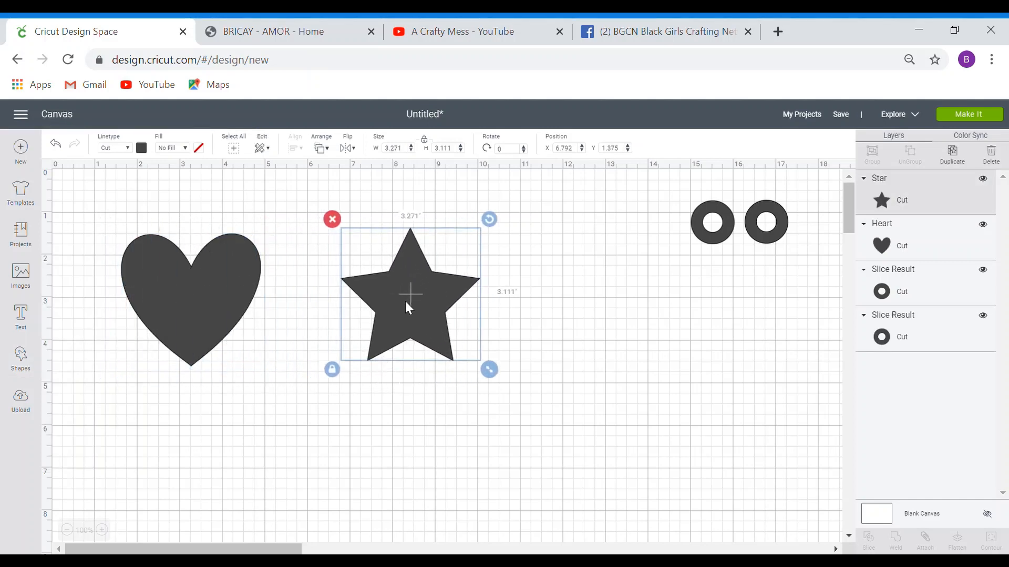
pyautogui.moveTo(231, 297); pyautogui.dragTo(252, 303)
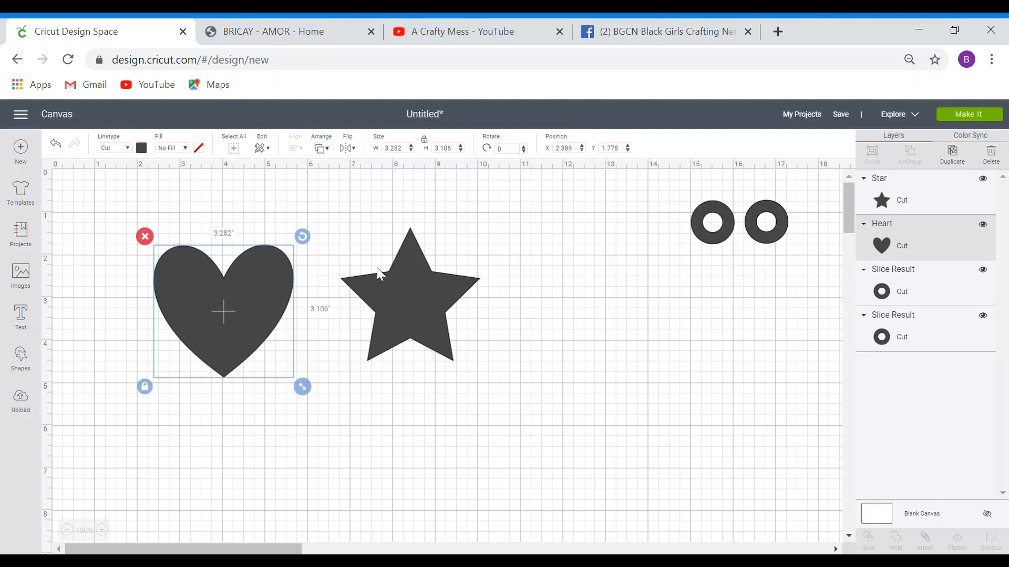
pyautogui.moveTo(416, 281); pyautogui.dragTo(397, 285)
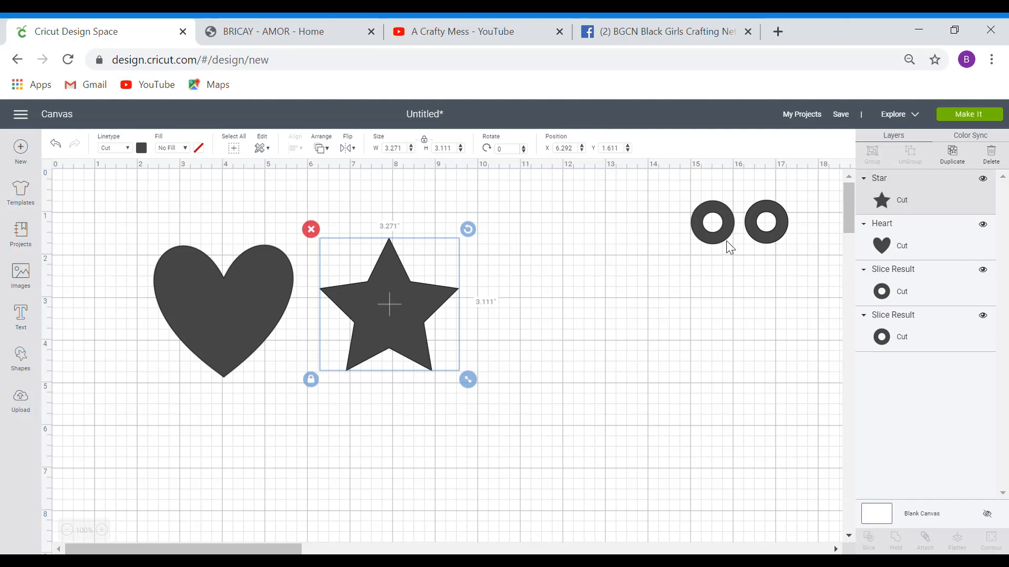
pyautogui.moveTo(726, 242); pyautogui.dragTo(165, 267)
# - Roughly place the 0.667-inch ring at the heart's upper left and nudge the star closer
pyautogui.moveTo(211, 298); pyautogui.dragTo(244, 308)
pyautogui.moveTo(231, 234)
pyautogui.mouseDown()
pyautogui.moveTo(217, 215)
pyautogui.moveTo(232, 214)
pyautogui.mouseUp()
pyautogui.moveTo(266, 211); pyautogui.dragTo(303, 222)
pyautogui.moveTo(238, 243); pyautogui.dragTo(108, 260)
pyautogui.moveTo(165, 330); pyautogui.dragTo(189, 321)
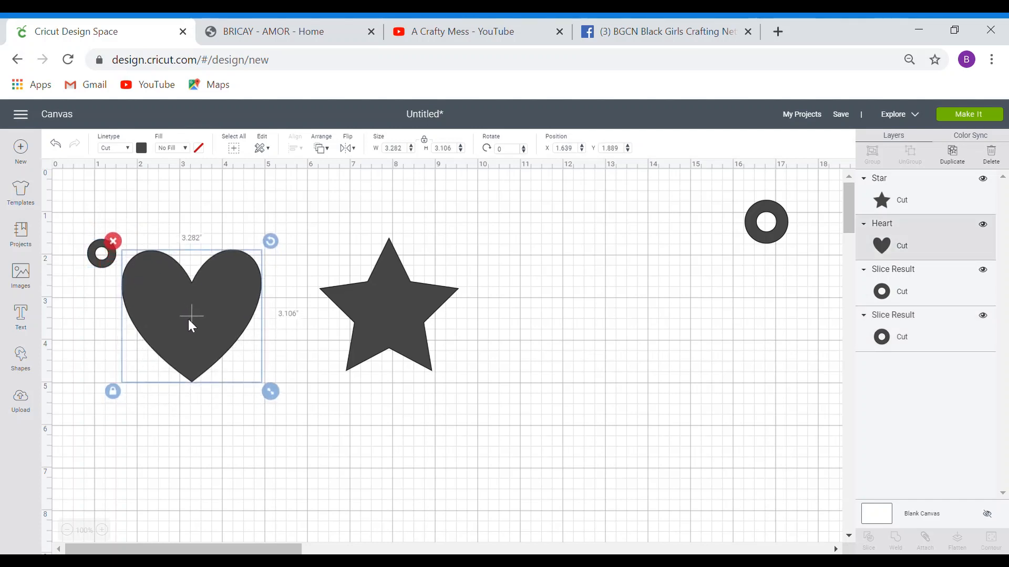
pyautogui.moveTo(415, 308)
pyautogui.mouseDown()
pyautogui.moveTo(401, 295)
pyautogui.moveTo(389, 317)
pyautogui.moveTo(401, 310)
pyautogui.mouseUp()
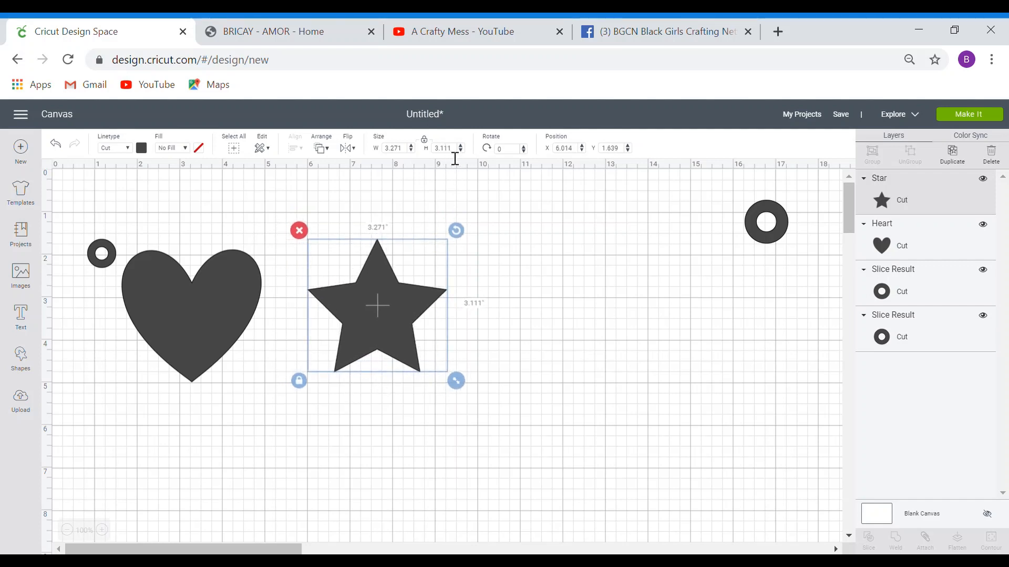
# - Fine-tune the ring onto the heart's upper-left edge and shift the spare ring left
pyautogui.click(220, 329)
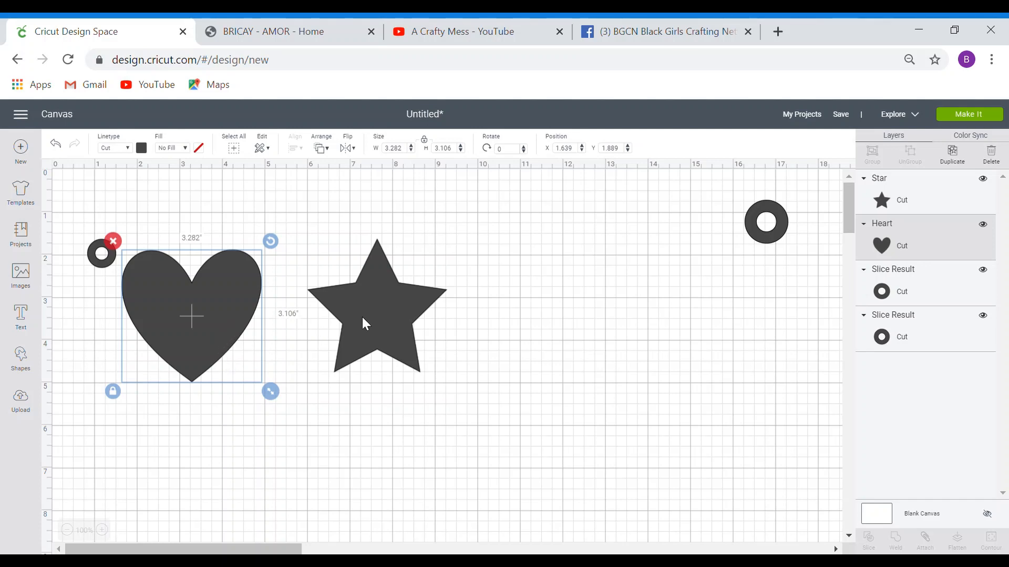
pyautogui.click(109, 315)
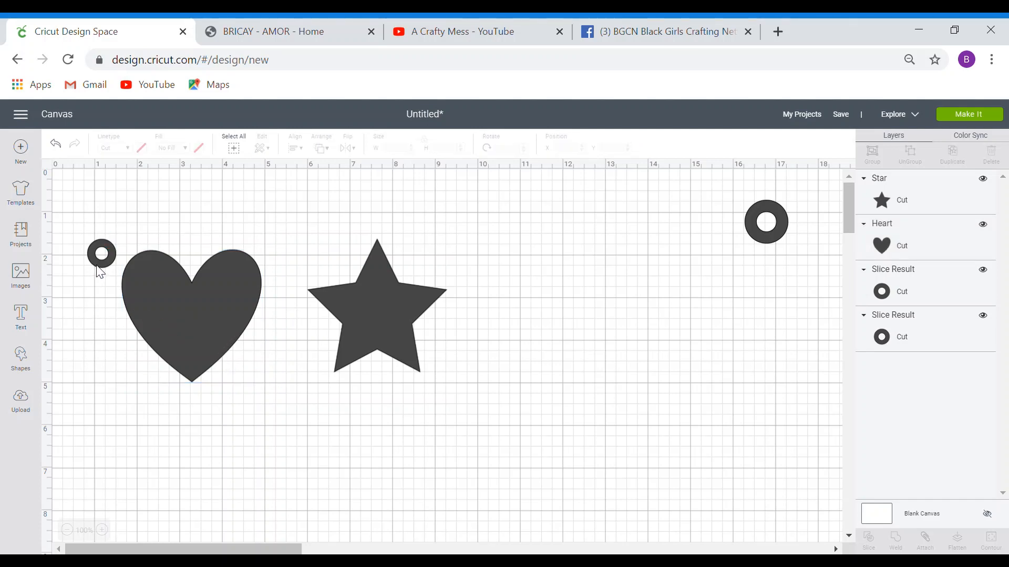
pyautogui.moveTo(103, 267); pyautogui.dragTo(120, 269)
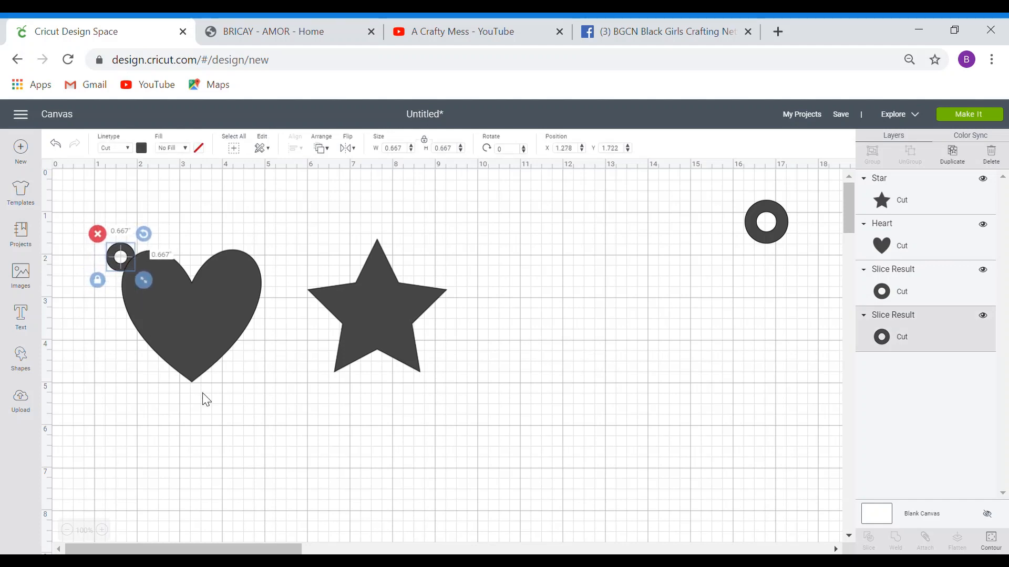
pyautogui.click(269, 408)
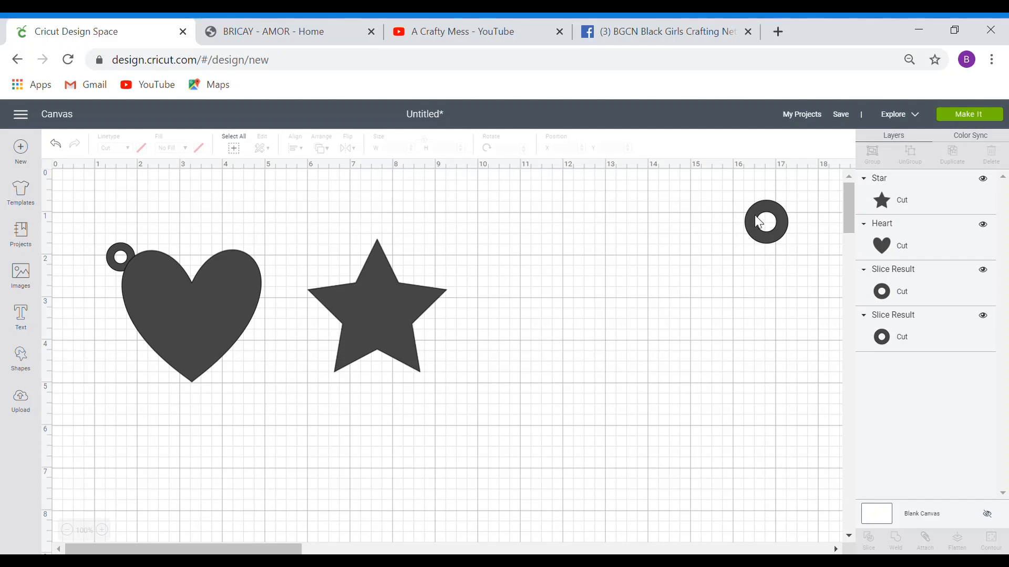
pyautogui.moveTo(755, 217); pyautogui.dragTo(719, 222)
# - Make three extra copies of the spare ring
pyautogui.click(952, 155)
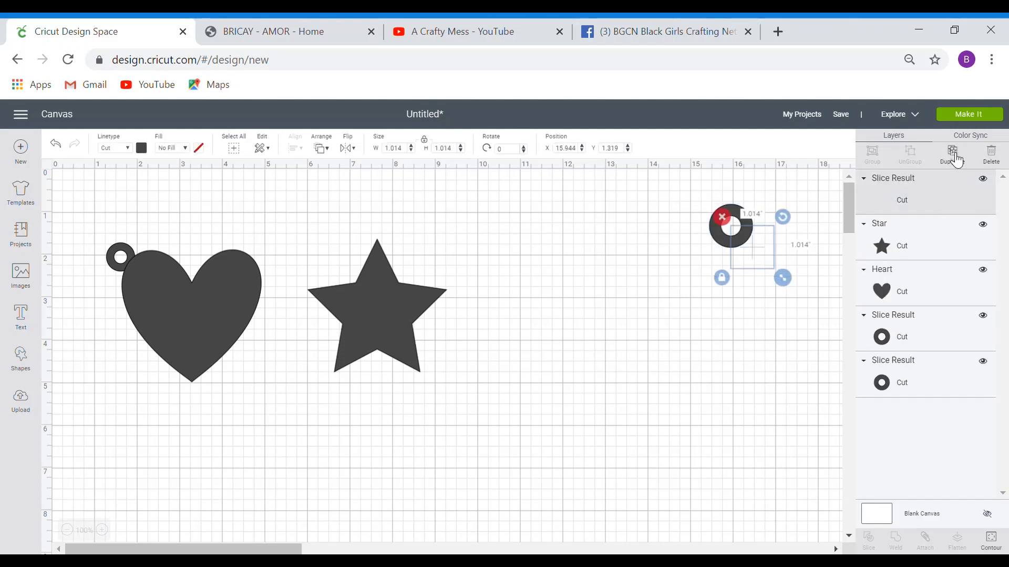
pyautogui.click(952, 155)
pyautogui.moveTo(746, 260); pyautogui.dragTo(791, 244)
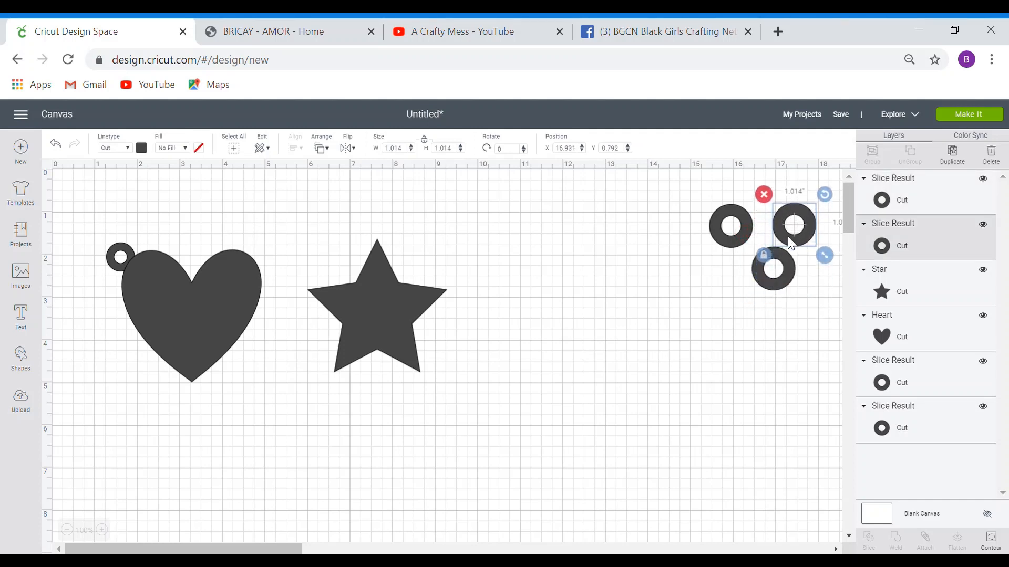
pyautogui.click(952, 156)
# - Overlap one ring copy on the star's upper-right point
pyautogui.moveTo(726, 239); pyautogui.dragTo(406, 259)
pyautogui.click(459, 239)
pyautogui.click(491, 242)
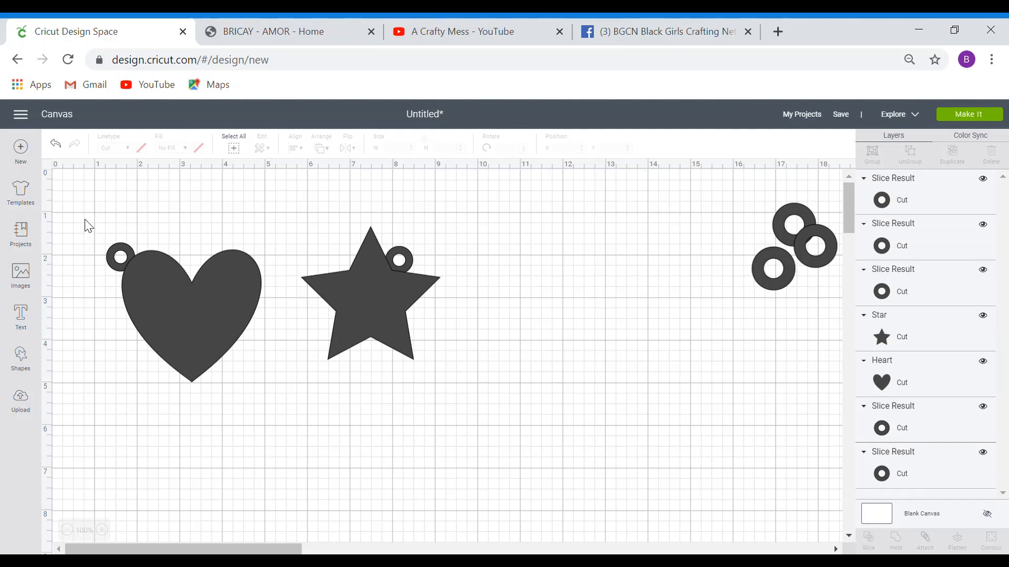
pyautogui.moveTo(84, 218); pyautogui.dragTo(276, 412)
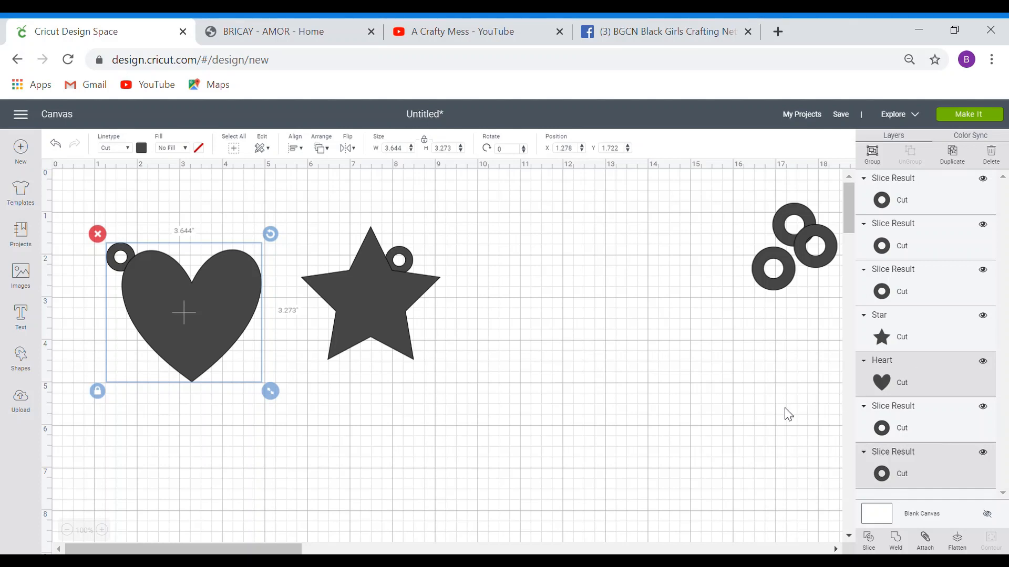
# - Weld the selected heart and its ring into one shape
pyautogui.click(900, 546)
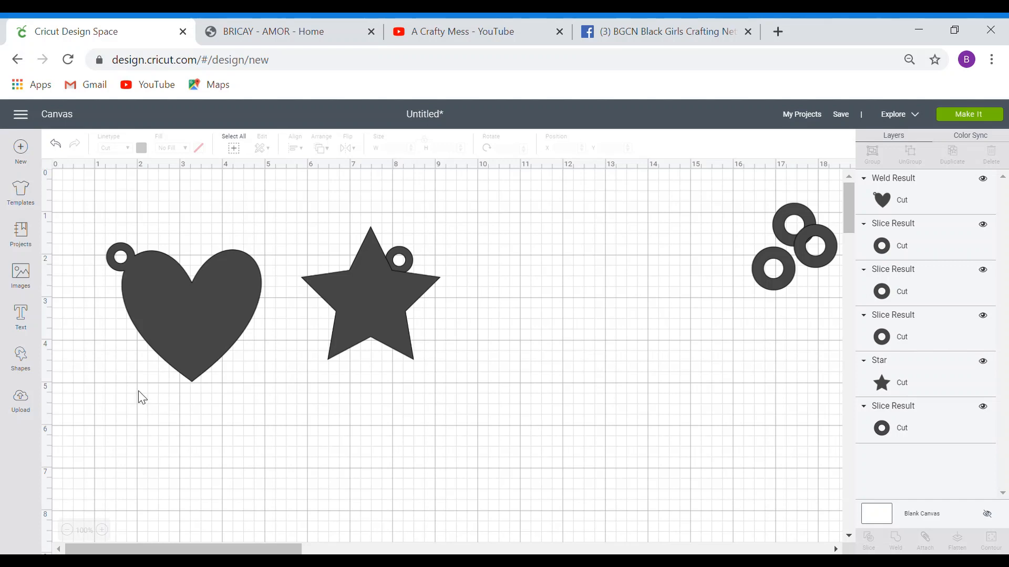
pyautogui.moveTo(184, 320)
pyautogui.mouseDown()
pyautogui.moveTo(134, 297)
pyautogui.moveTo(142, 315)
pyautogui.moveTo(178, 287)
pyautogui.moveTo(201, 298)
pyautogui.moveTo(182, 307)
pyautogui.mouseUp()
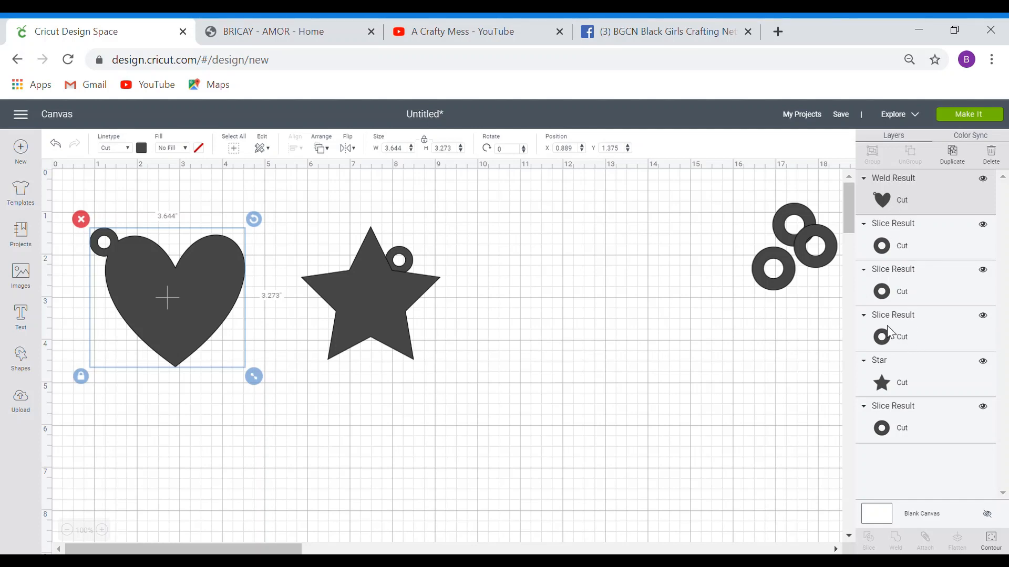
pyautogui.click(488, 388)
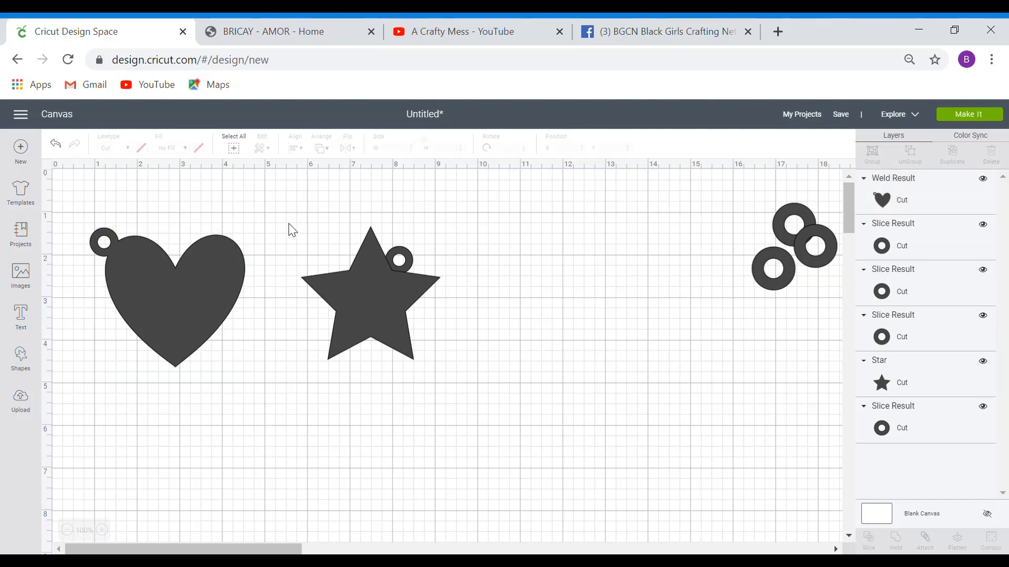
# - Select the star with its ring, weld them, and move the result right
pyautogui.moveTo(288, 223); pyautogui.dragTo(462, 395)
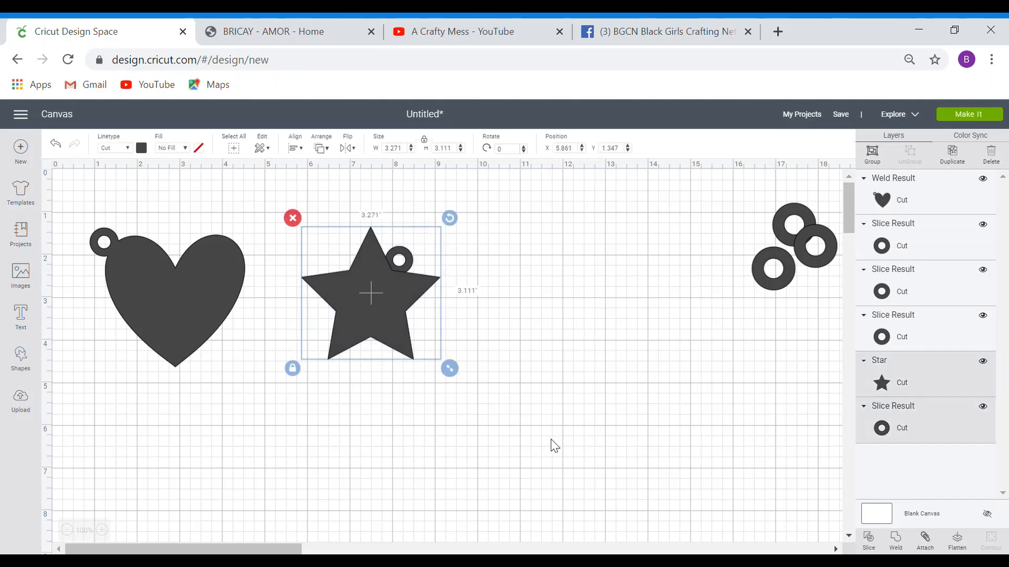
pyautogui.click(897, 544)
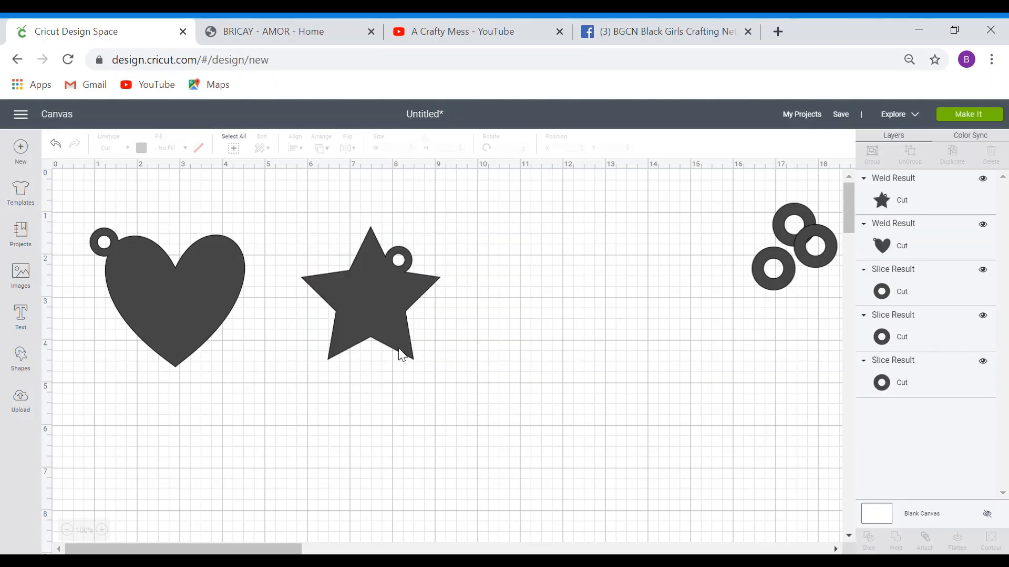
pyautogui.moveTo(403, 316); pyautogui.dragTo(549, 328)
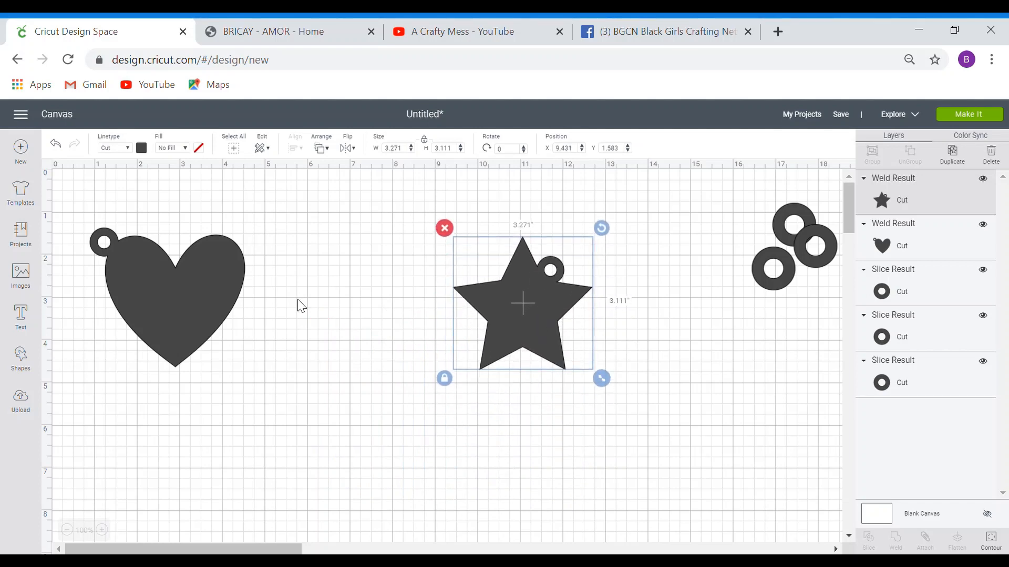
# - Delete the welded star and move the looped heart toward the canvas's top-left
pyautogui.click(445, 231)
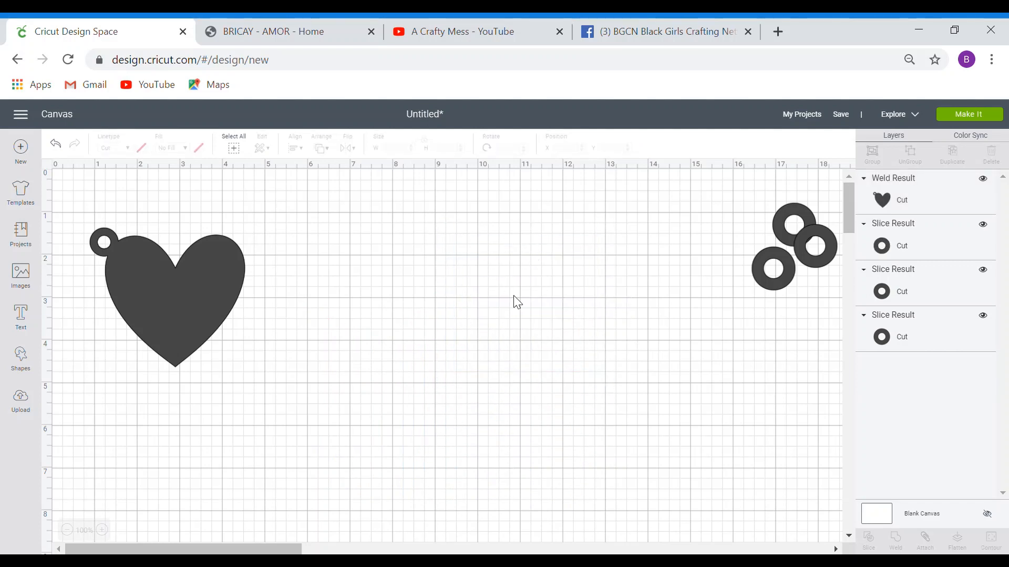
pyautogui.moveTo(197, 303); pyautogui.dragTo(243, 318)
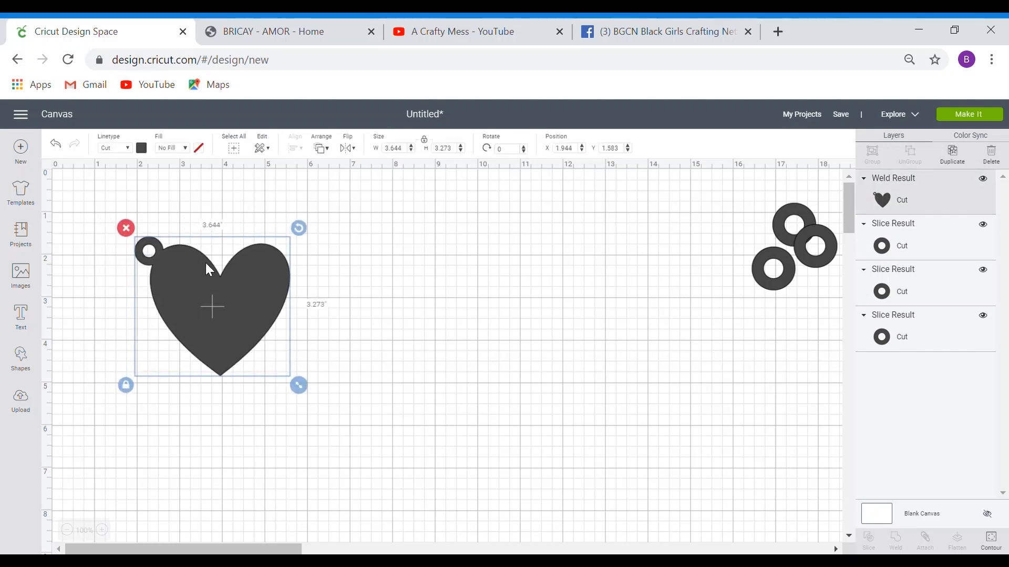
pyautogui.moveTo(173, 295); pyautogui.dragTo(138, 283)
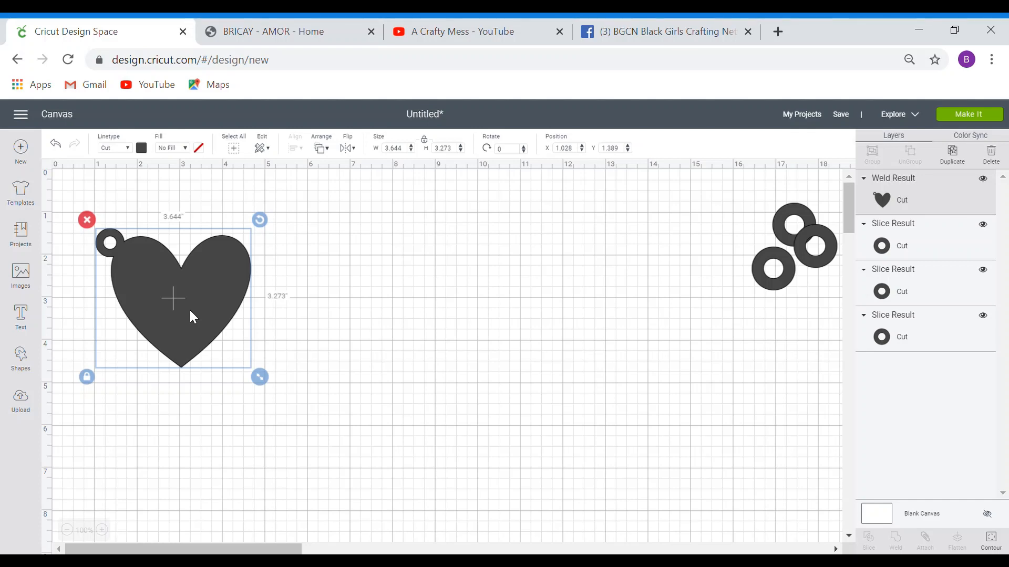
pyautogui.click(951, 155)
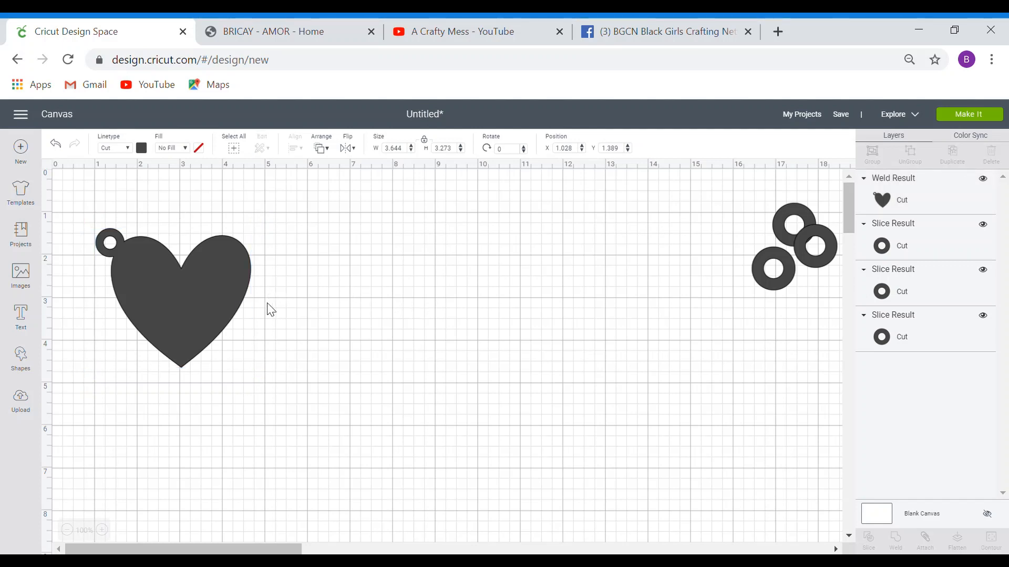
# - Place a heart copy beside the original, then duplicate the pair into a second row
pyautogui.moveTo(200, 306); pyautogui.dragTo(329, 283)
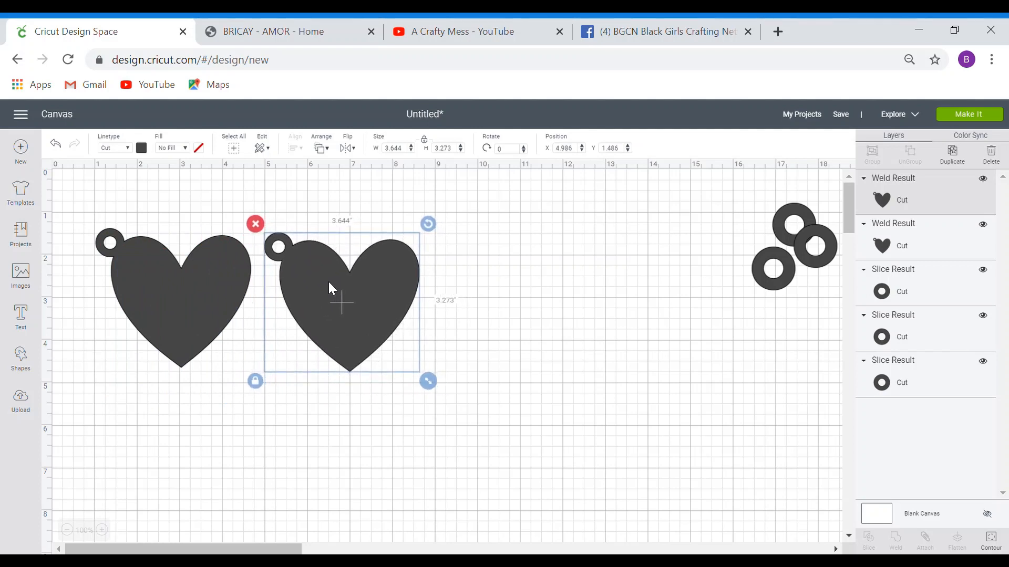
pyautogui.moveTo(75, 231); pyautogui.dragTo(147, 352)
pyautogui.moveTo(72, 194); pyautogui.dragTo(491, 400)
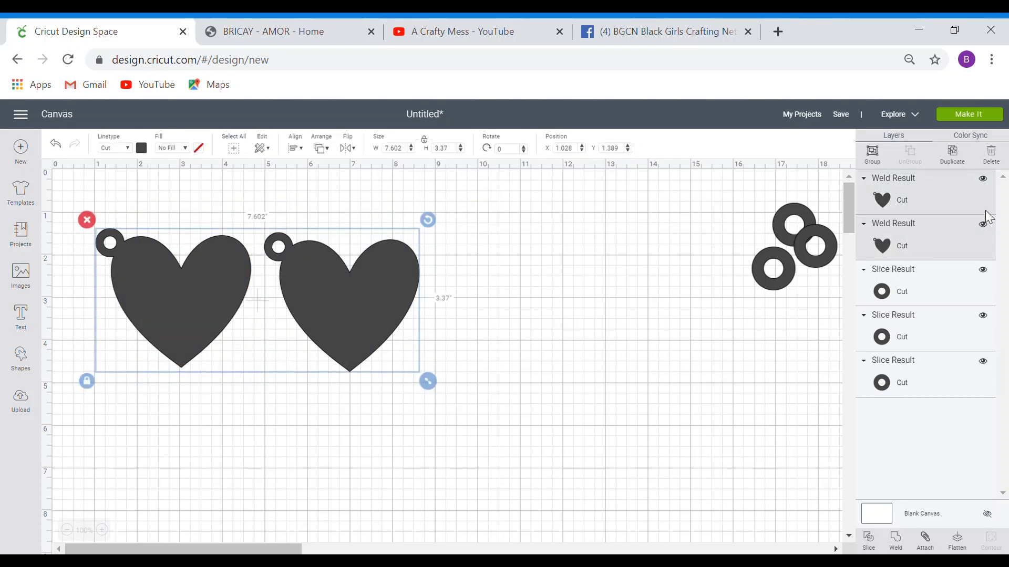
pyautogui.click(960, 166)
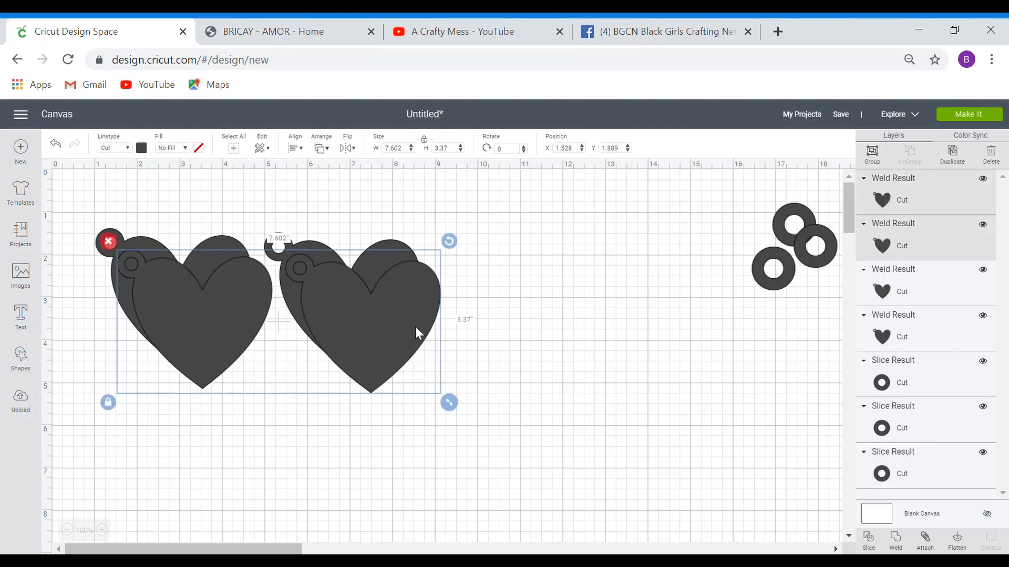
pyautogui.moveTo(414, 329); pyautogui.dragTo(383, 450)
pyautogui.click(539, 331)
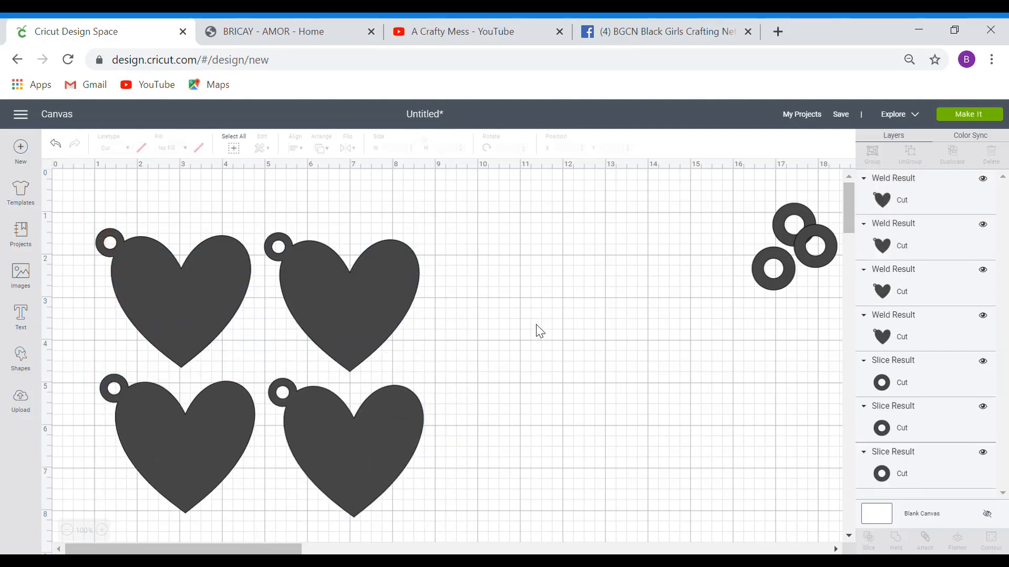
# - Add a fifth heart at the end of the top row and delete the three leftover rings
pyautogui.click(367, 314)
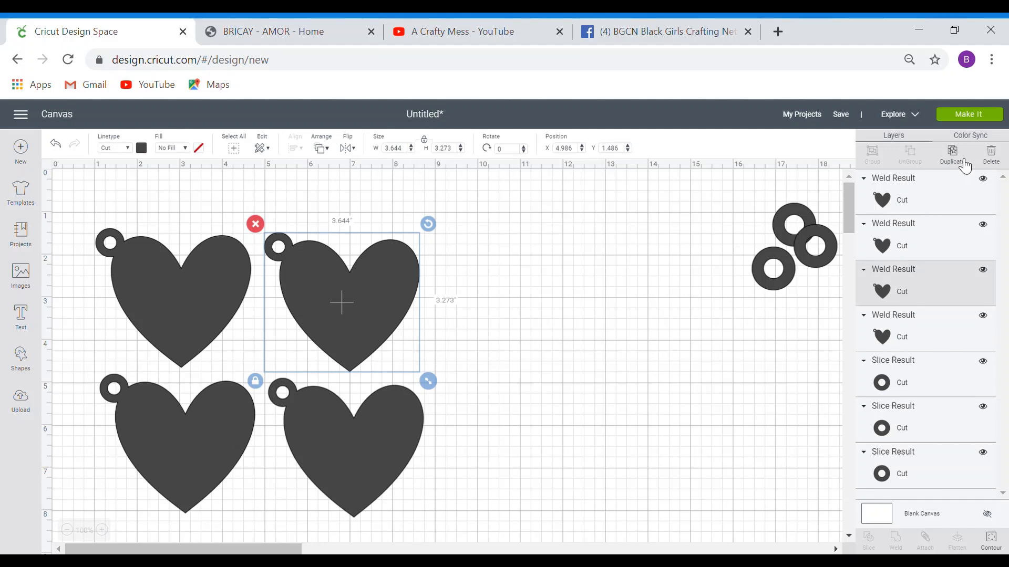
pyautogui.click(952, 155)
pyautogui.moveTo(407, 320); pyautogui.dragTo(568, 300)
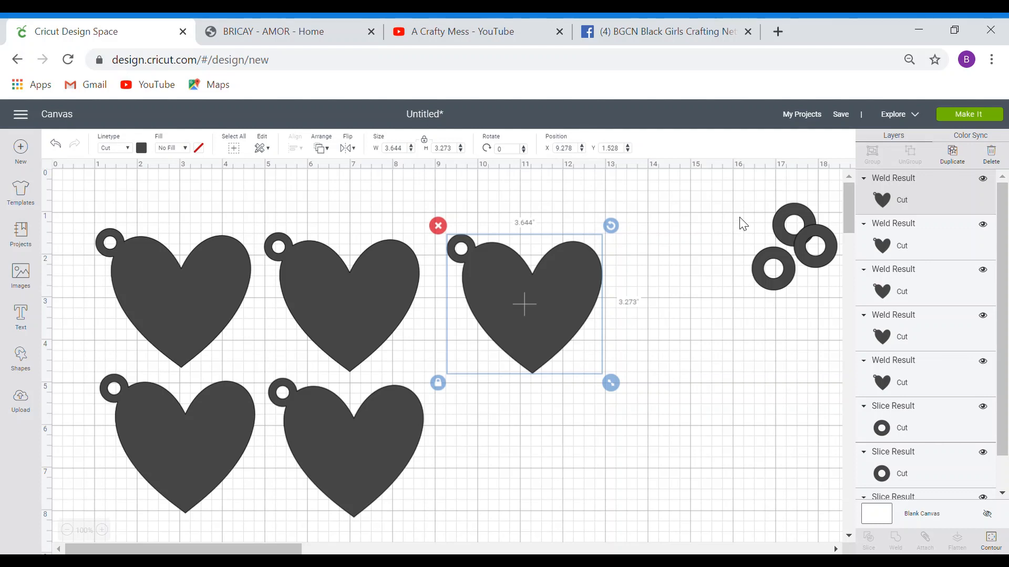
pyautogui.moveTo(734, 190); pyautogui.dragTo(828, 320)
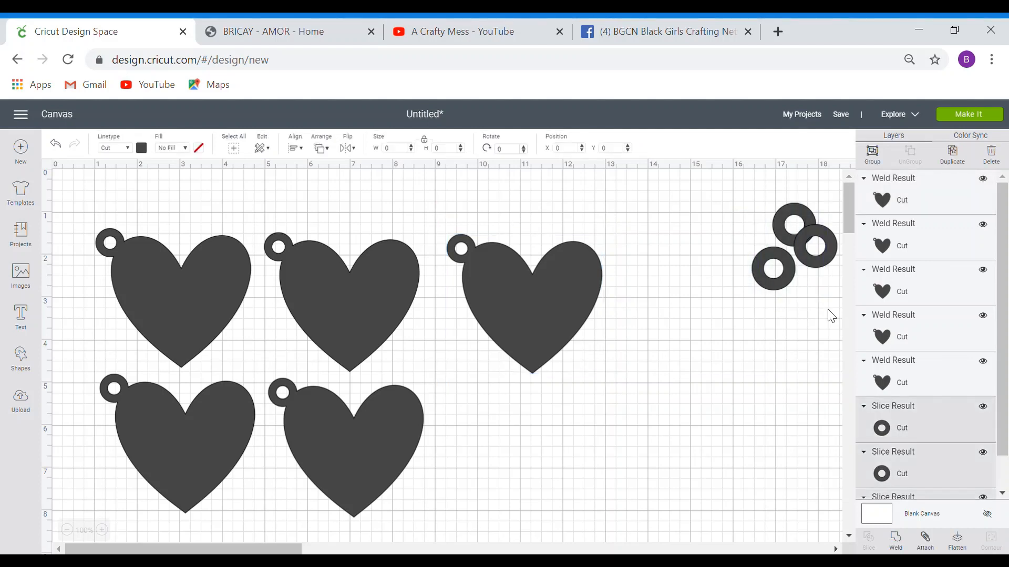
pyautogui.click(743, 194)
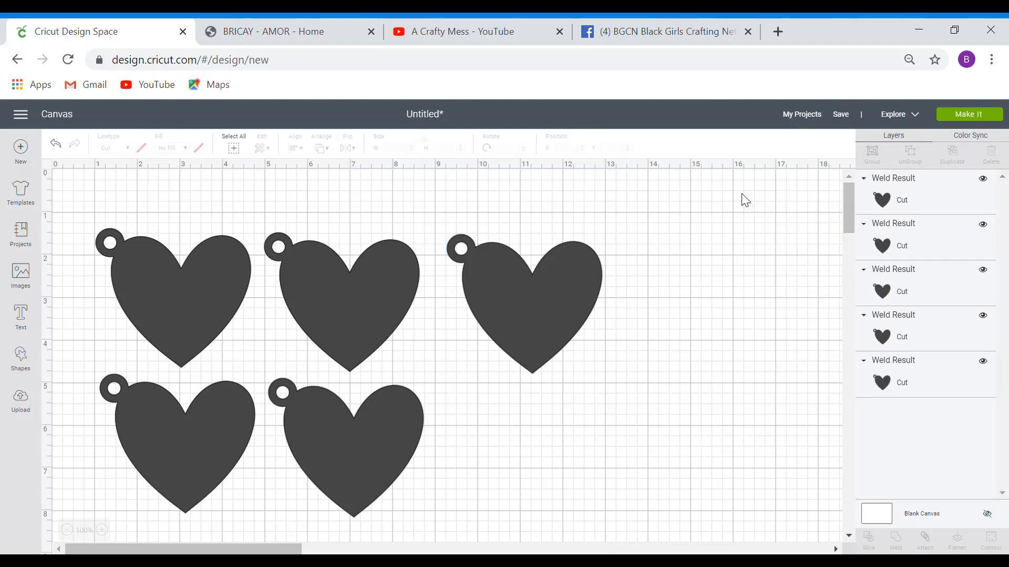
# - Send the five hearts to mat preparation and set the material size to 8.5" x 11" (Letter)
pyautogui.click(1001, 116)
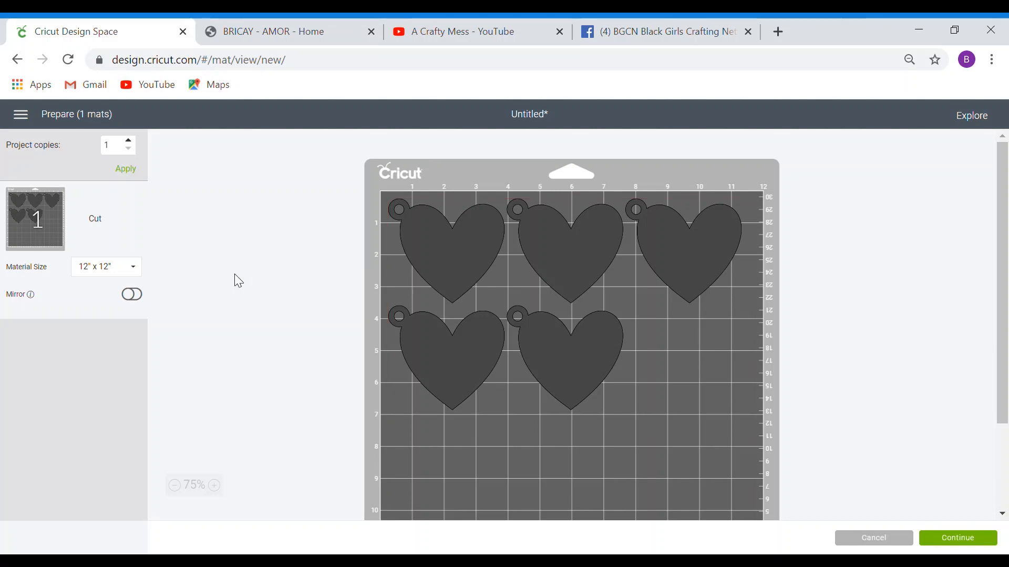
pyautogui.click(129, 275)
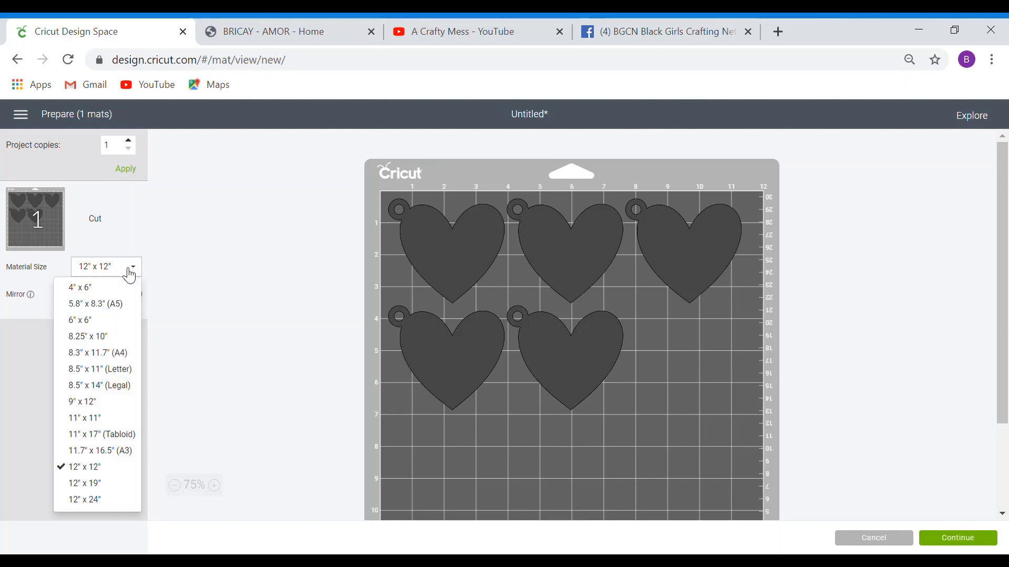
pyautogui.click(100, 370)
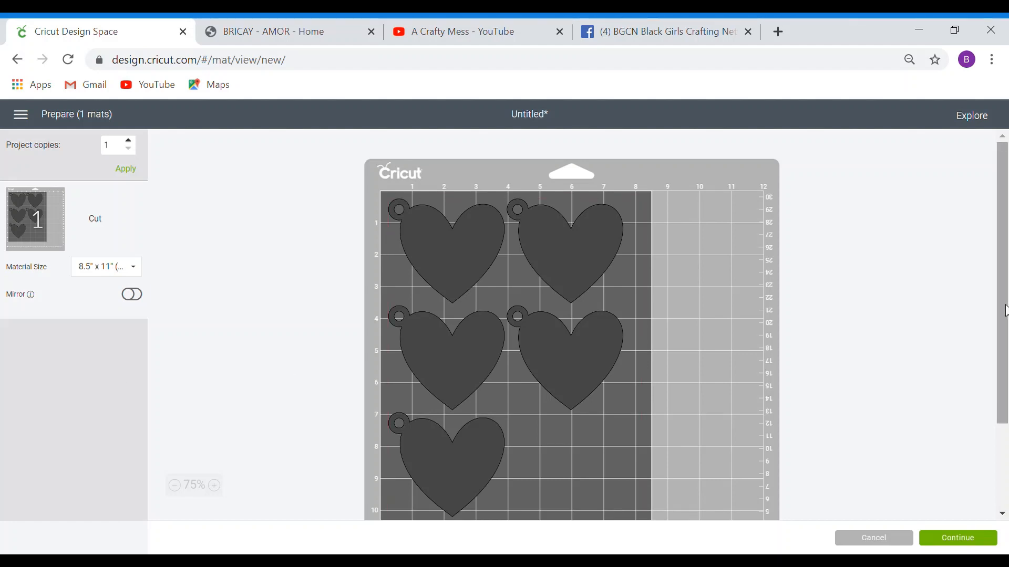
pyautogui.moveTo(1005, 307); pyautogui.dragTo(1004, 333)
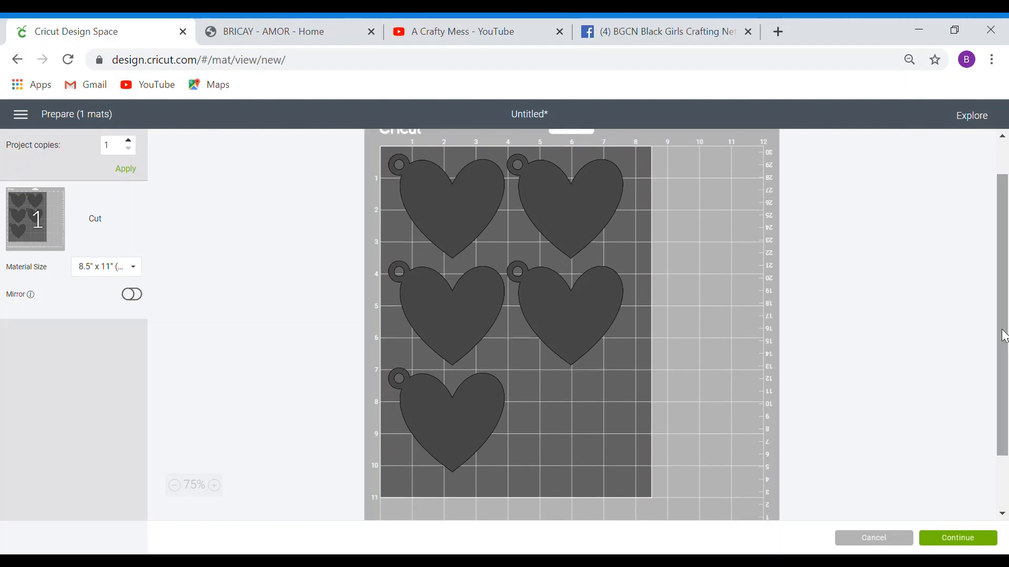
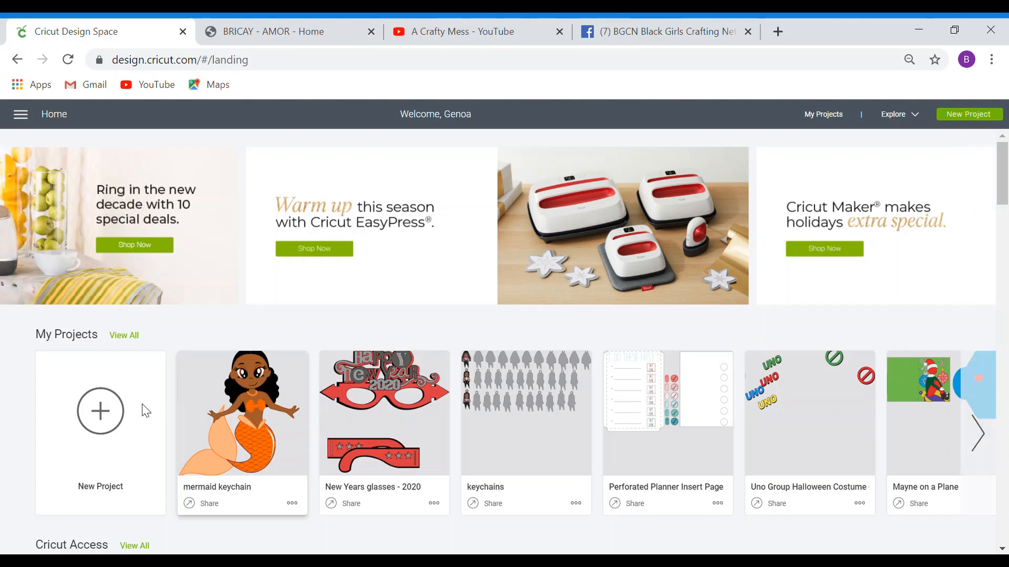
# - Start a new project and insert the uploaded 'kai' colour portrait of the curly-haired woman
pyautogui.click(105, 418)
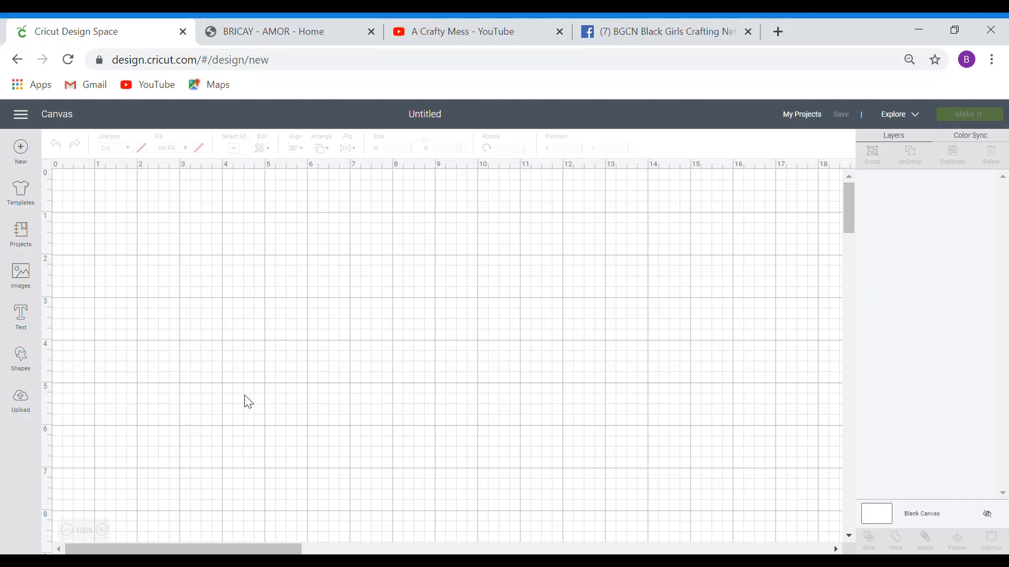
pyautogui.click(29, 403)
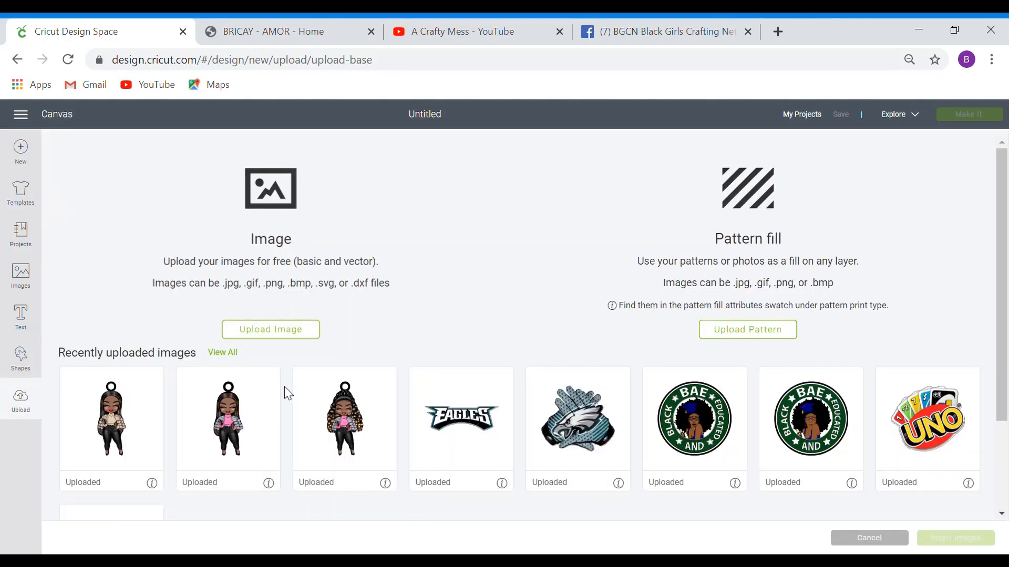
pyautogui.click(234, 357)
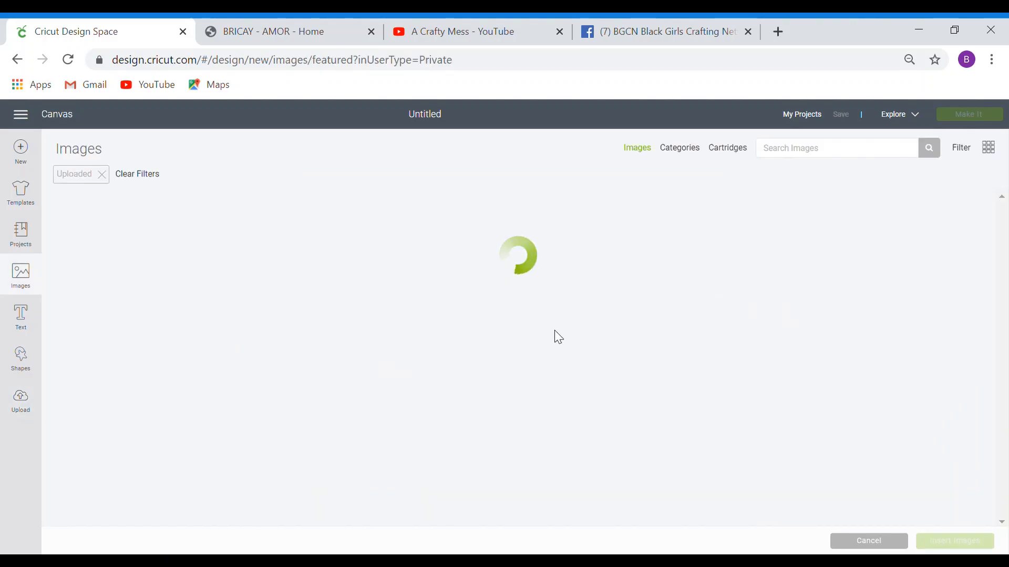
pyautogui.click(788, 152)
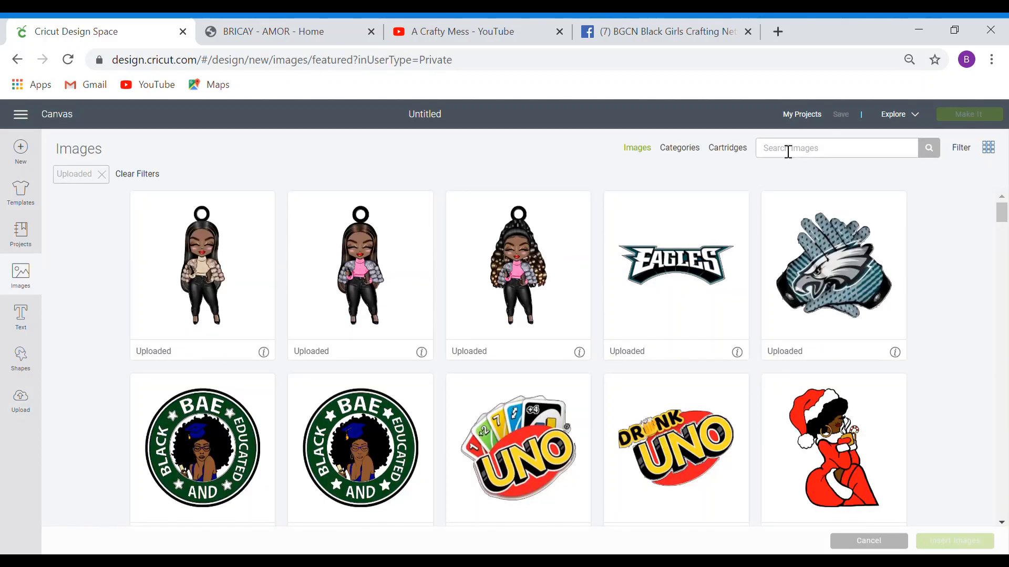
pyautogui.write('kai')
pyautogui.click(941, 154)
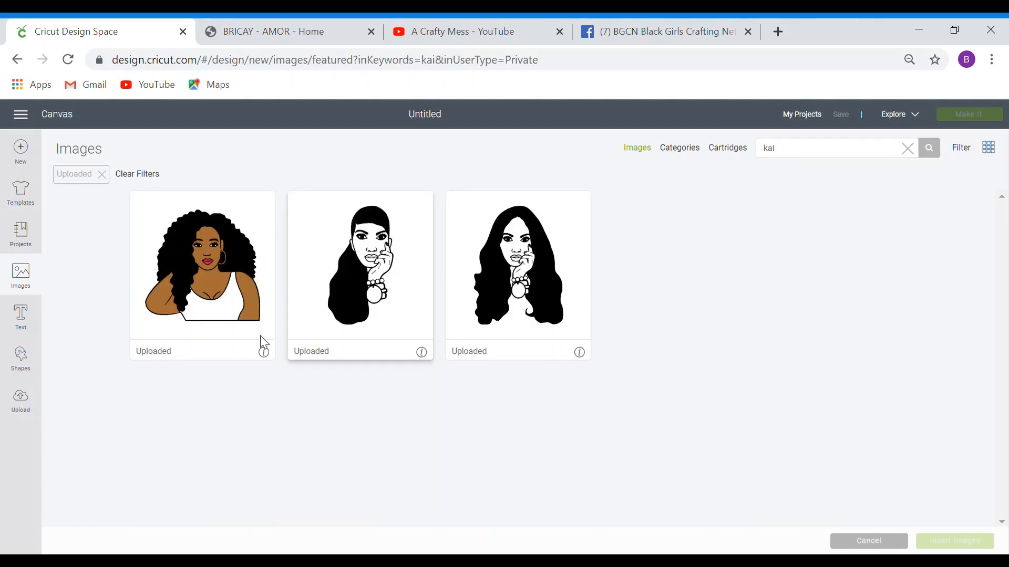
pyautogui.click(177, 277)
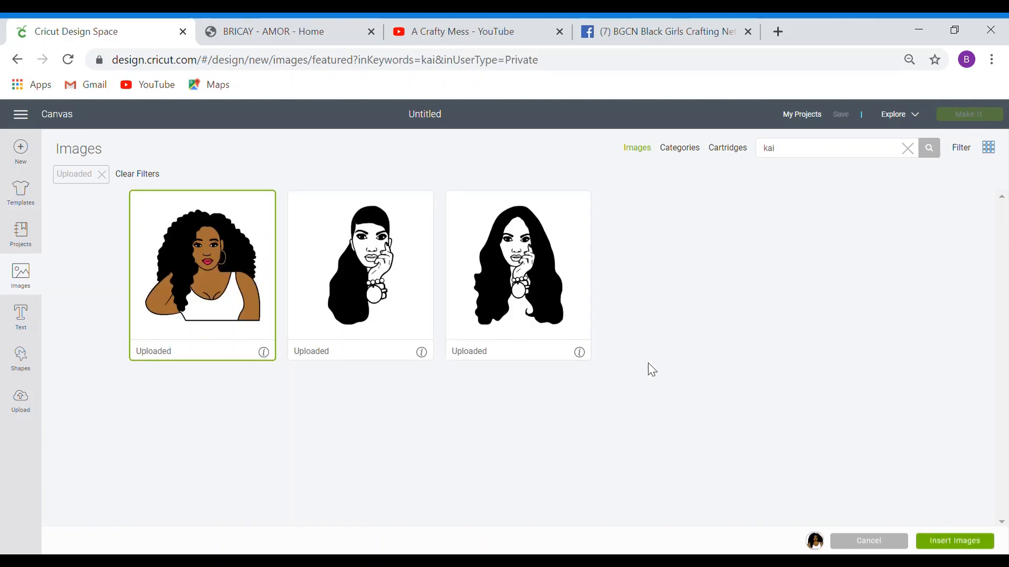
pyautogui.click(959, 541)
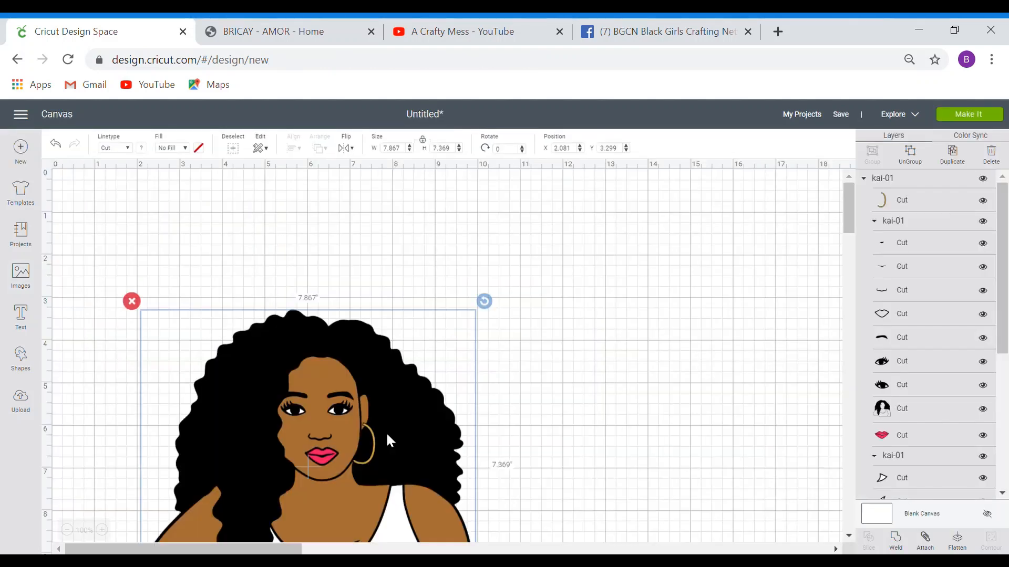
# - Resize the portrait to 3 inches tall, reposition it near the upper left, and add a circle
pyautogui.moveTo(386, 433); pyautogui.dragTo(377, 311)
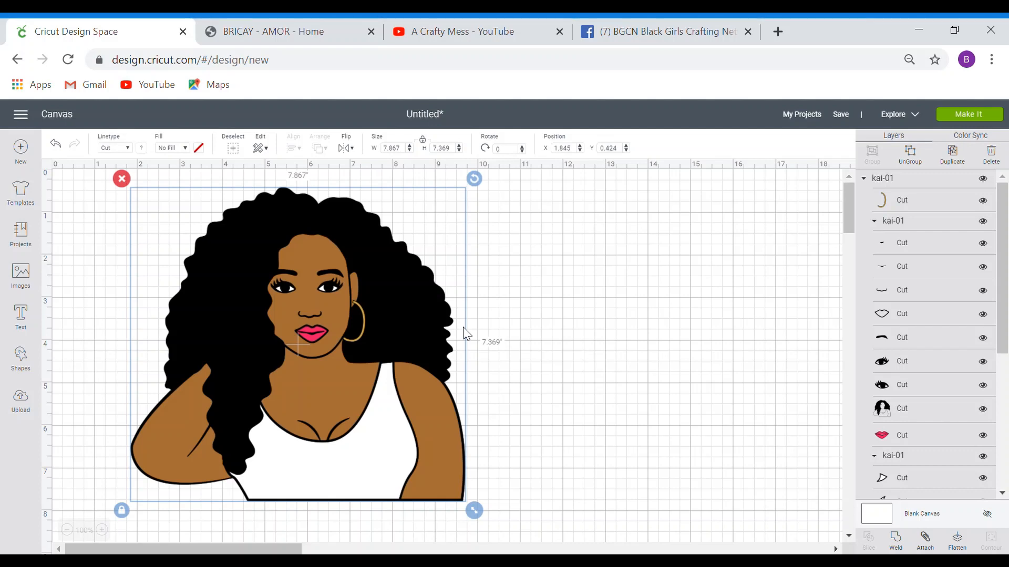
pyautogui.click(442, 148)
pyautogui.write('3')
pyautogui.press('Return')
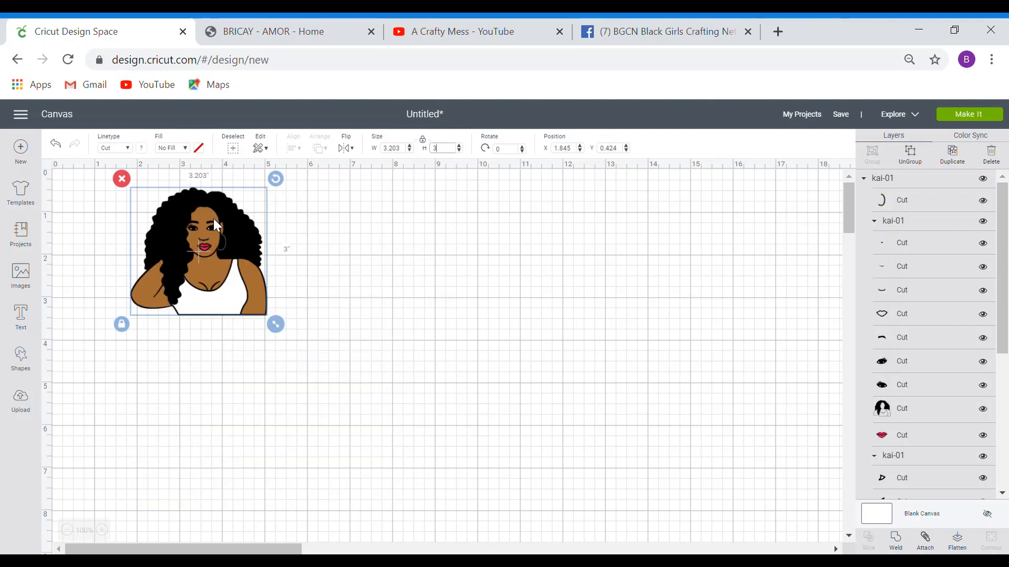
pyautogui.moveTo(213, 218); pyautogui.dragTo(262, 313)
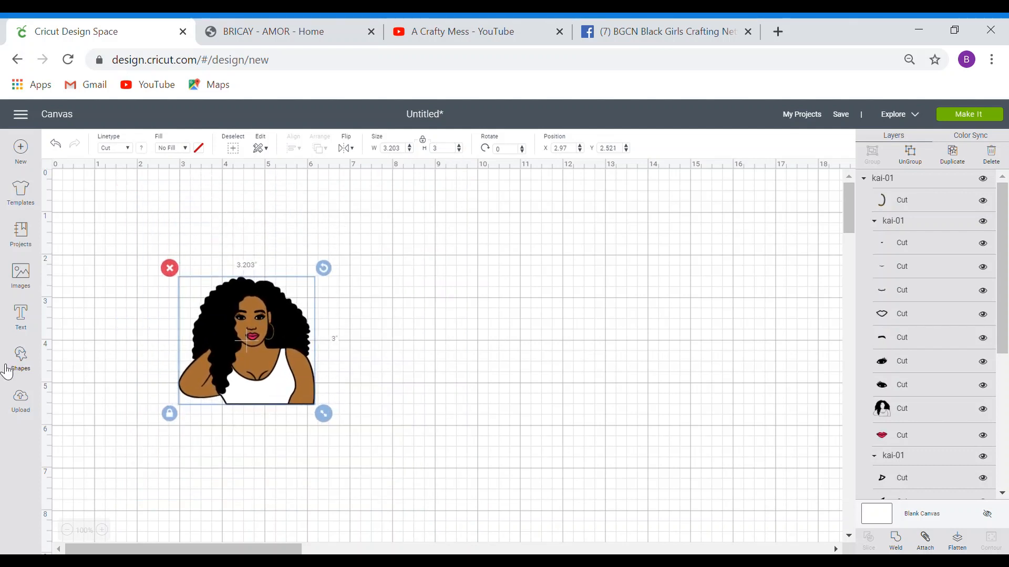
pyautogui.click(28, 366)
pyautogui.click(111, 278)
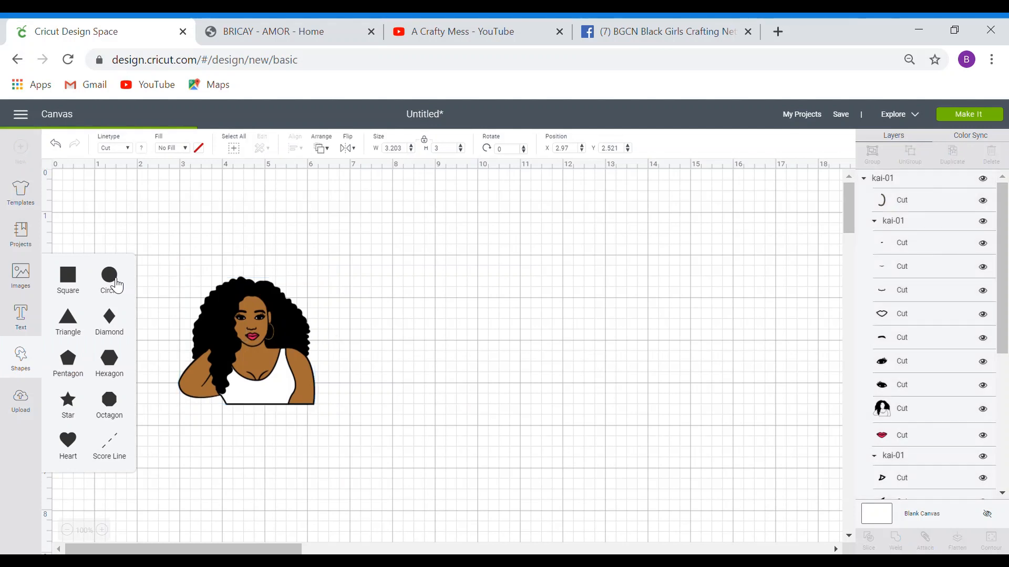
# - Duplicate the circle, shrink the copy, and centre it inside the larger circle
pyautogui.moveTo(273, 375); pyautogui.dragTo(577, 314)
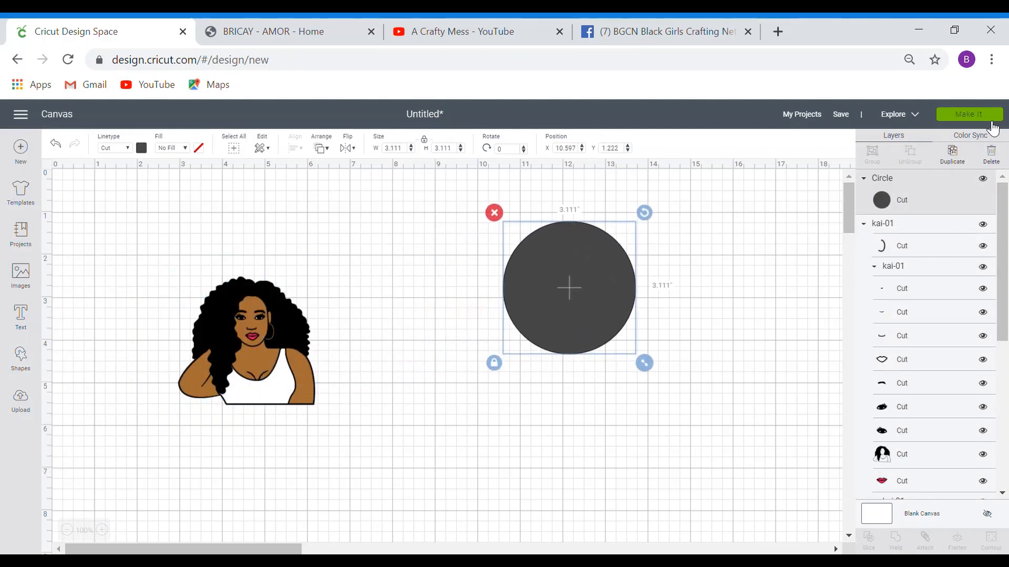
pyautogui.click(960, 157)
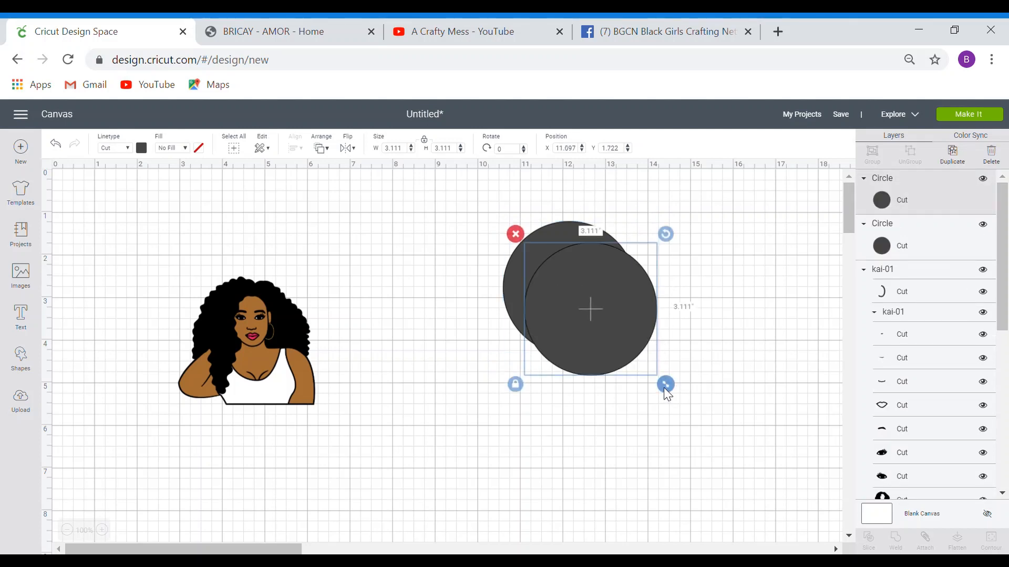
pyautogui.moveTo(665, 385); pyautogui.dragTo(605, 329)
pyautogui.moveTo(569, 281); pyautogui.dragTo(580, 293)
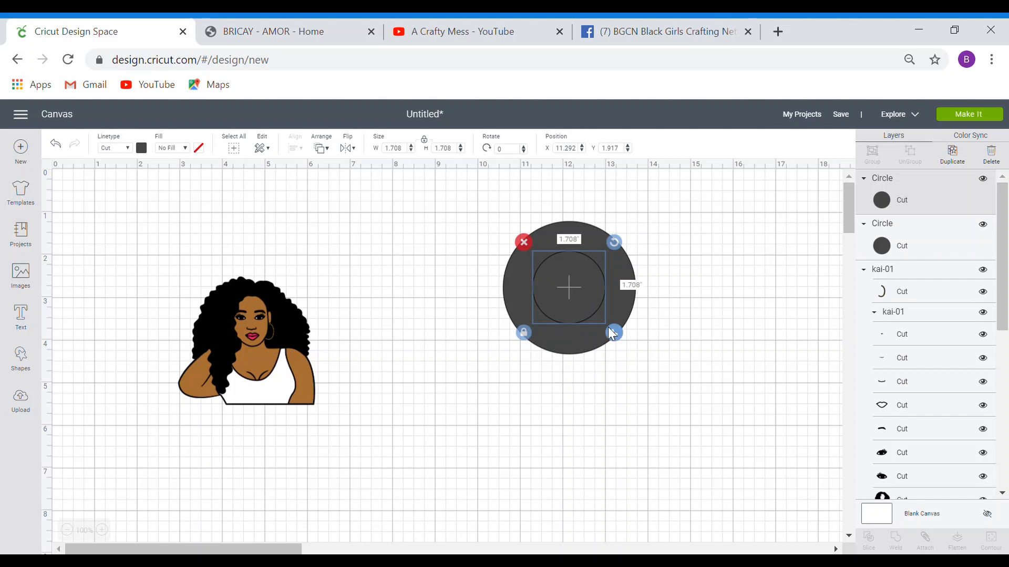
pyautogui.moveTo(613, 332); pyautogui.dragTo(606, 326)
pyautogui.moveTo(490, 229); pyautogui.dragTo(665, 366)
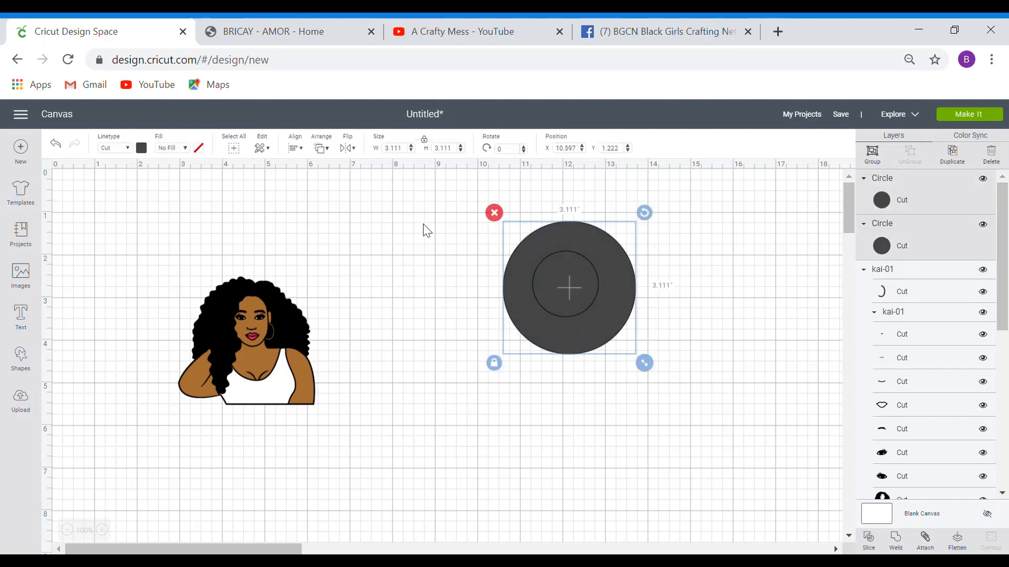
pyautogui.click(295, 147)
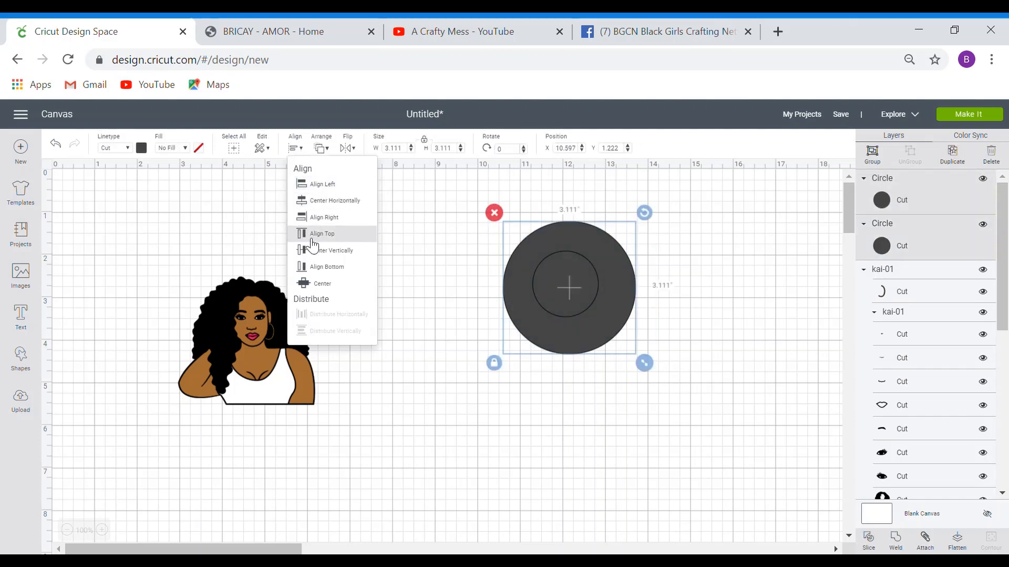
pyautogui.click(331, 286)
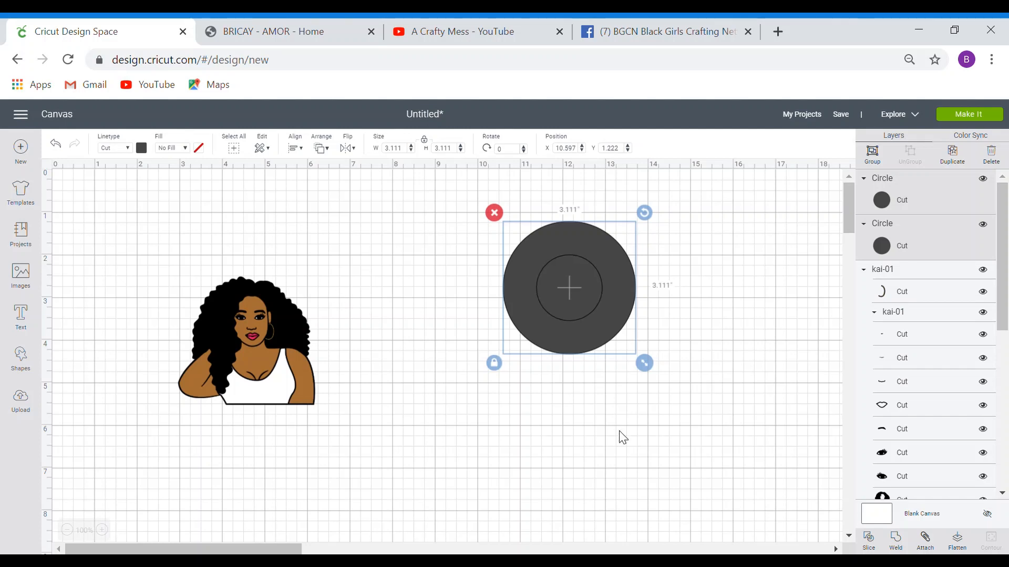
# - Slice the circles, delete the inner pieces, and shrink the remaining ring to loop size
pyautogui.click(869, 541)
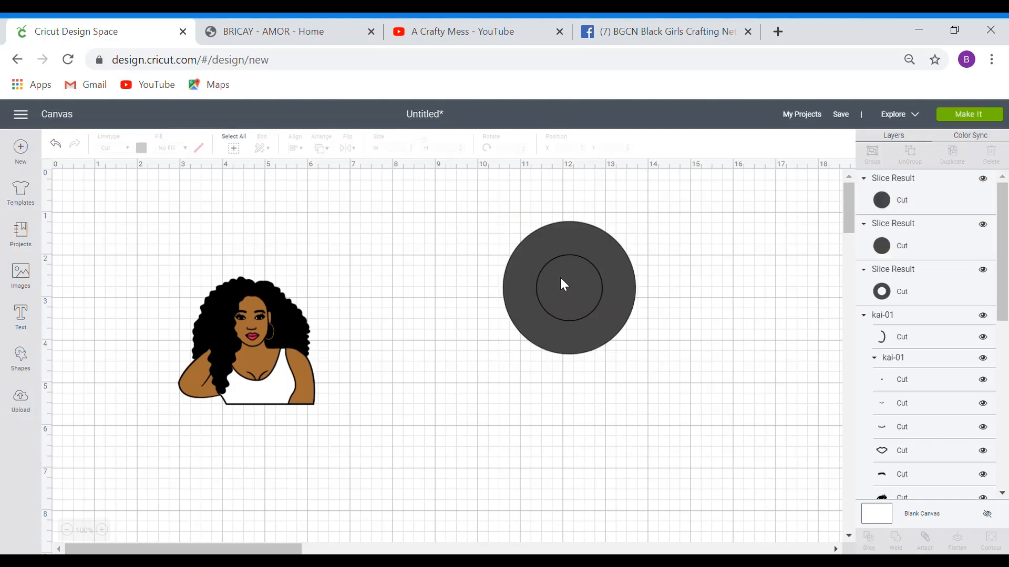
pyautogui.click(939, 205)
pyautogui.click(1000, 163)
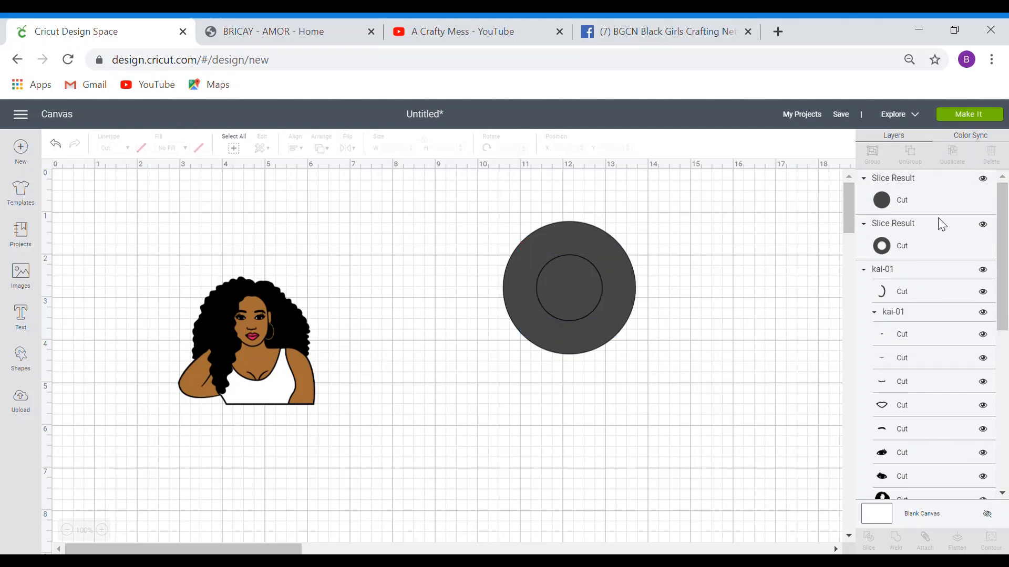
pyautogui.click(939, 207)
pyautogui.click(997, 162)
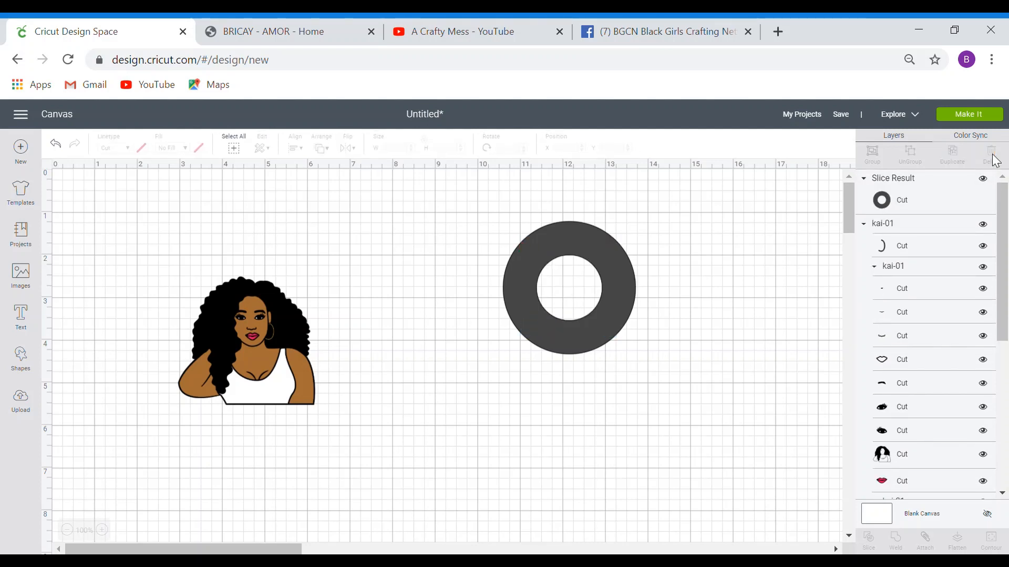
pyautogui.click(623, 344)
pyautogui.moveTo(648, 362); pyautogui.dragTo(264, 281)
# - Centre the 0.694-inch ring on top of the head, then select the ring and portrait together
pyautogui.click(344, 260)
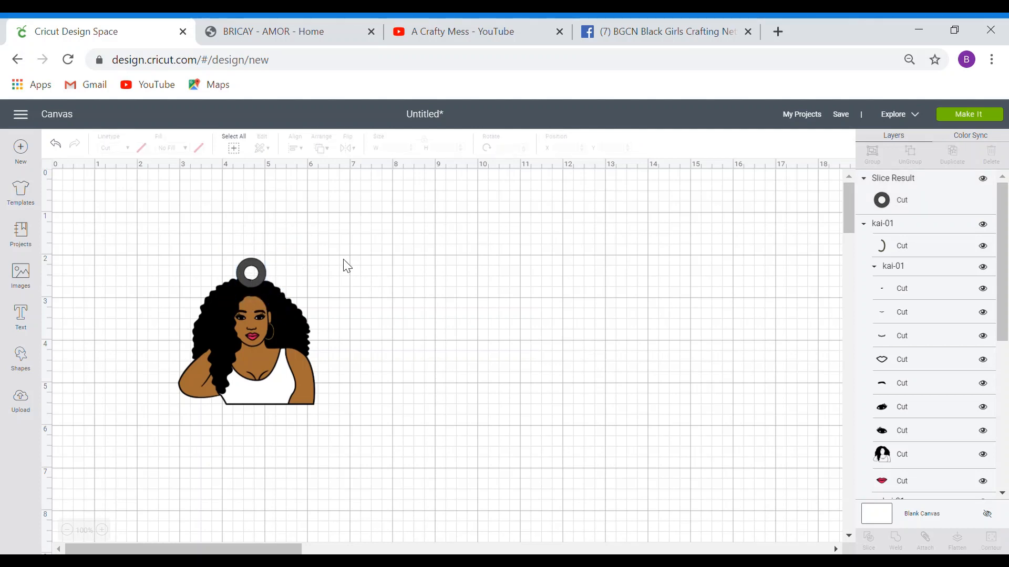
pyautogui.moveTo(262, 279)
pyautogui.mouseDown()
pyautogui.moveTo(291, 293)
pyautogui.moveTo(216, 294)
pyautogui.moveTo(260, 276)
pyautogui.moveTo(251, 279)
pyautogui.mouseUp()
pyautogui.click(377, 288)
pyautogui.click(315, 267)
pyautogui.click(322, 264)
pyautogui.click(328, 268)
pyautogui.click(261, 286)
pyautogui.click(326, 263)
pyautogui.moveTo(259, 273); pyautogui.dragTo(258, 278)
pyautogui.click(323, 273)
pyautogui.click(349, 277)
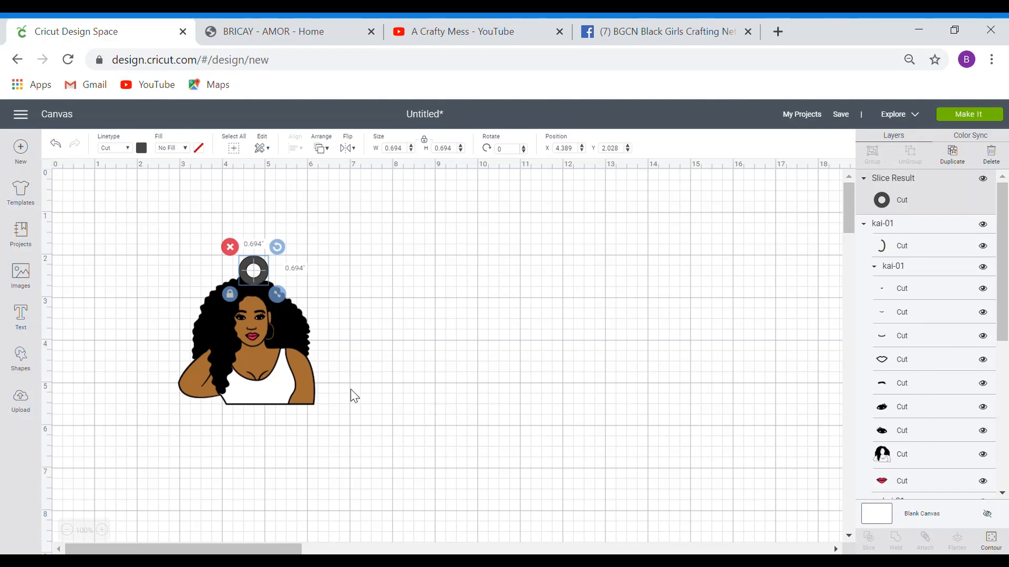
pyautogui.click(395, 347)
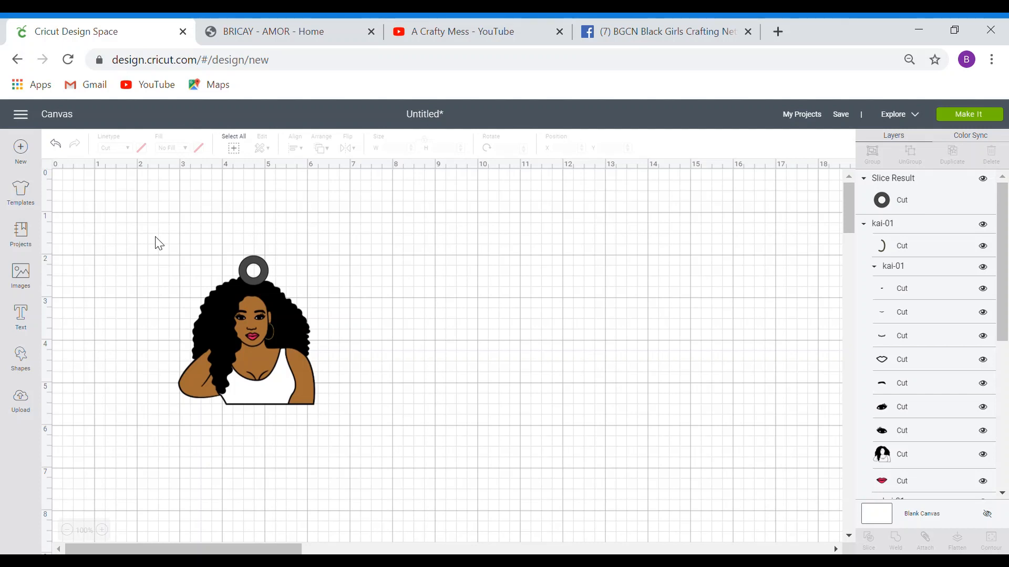
pyautogui.moveTo(152, 238); pyautogui.dragTo(371, 419)
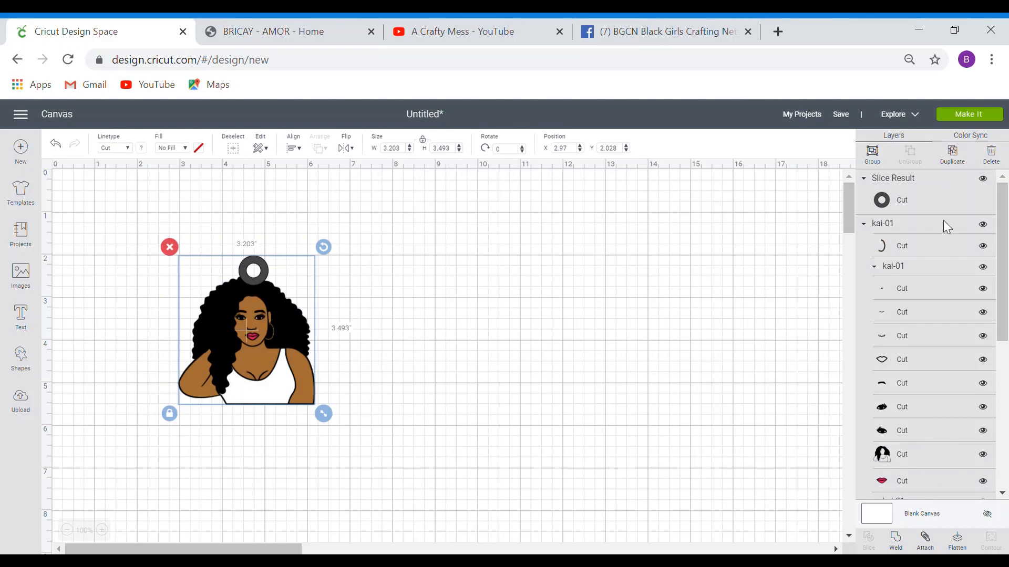
# - Duplicate the ringed portrait and place the copy beside the original
pyautogui.click(952, 156)
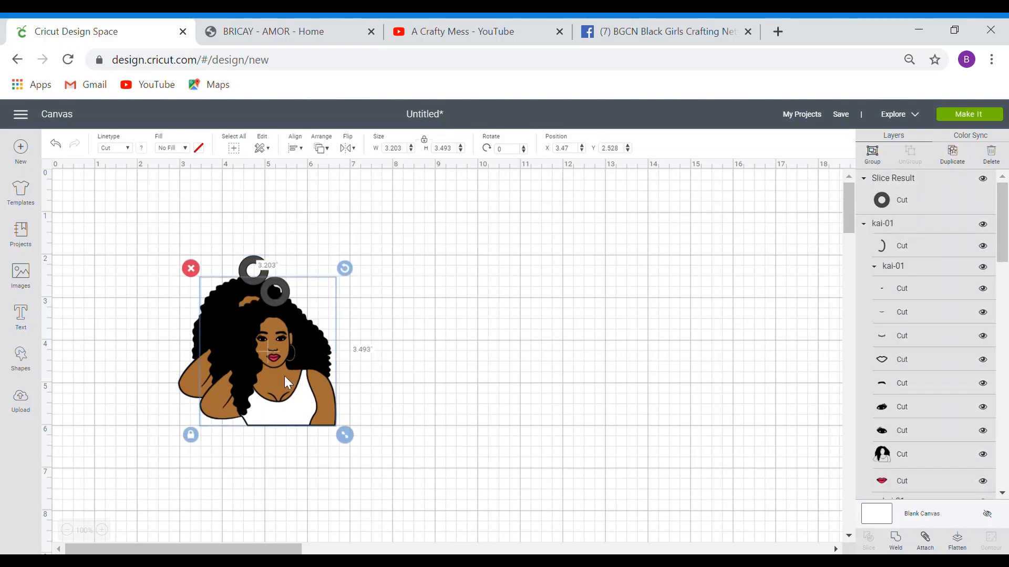
pyautogui.moveTo(286, 376); pyautogui.dragTo(415, 357)
pyautogui.moveTo(458, 359); pyautogui.dragTo(464, 359)
pyautogui.click(272, 428)
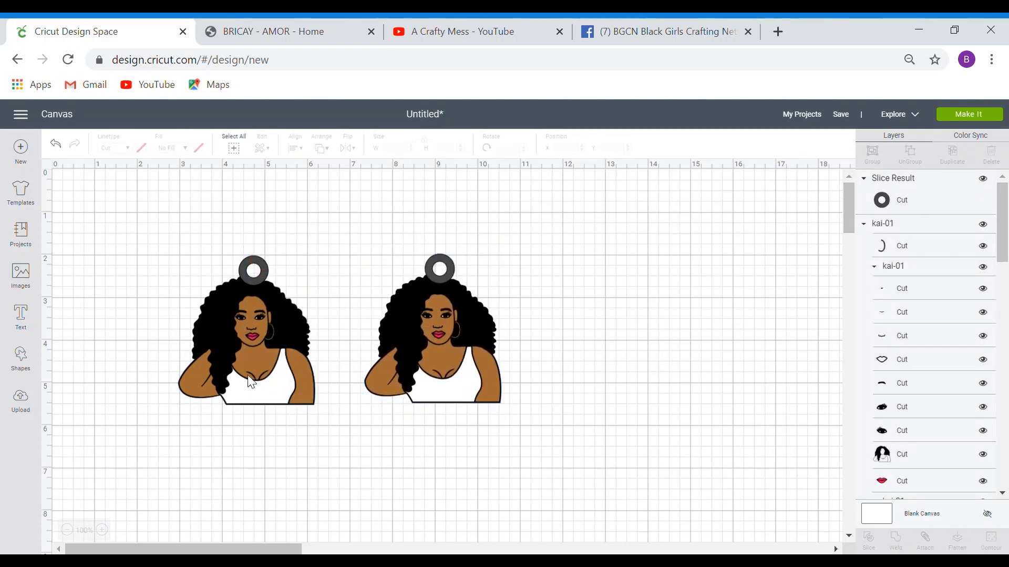
# - Flatten the left figure, undo the flatten, and select its ring
pyautogui.moveTo(172, 236); pyautogui.dragTo(330, 423)
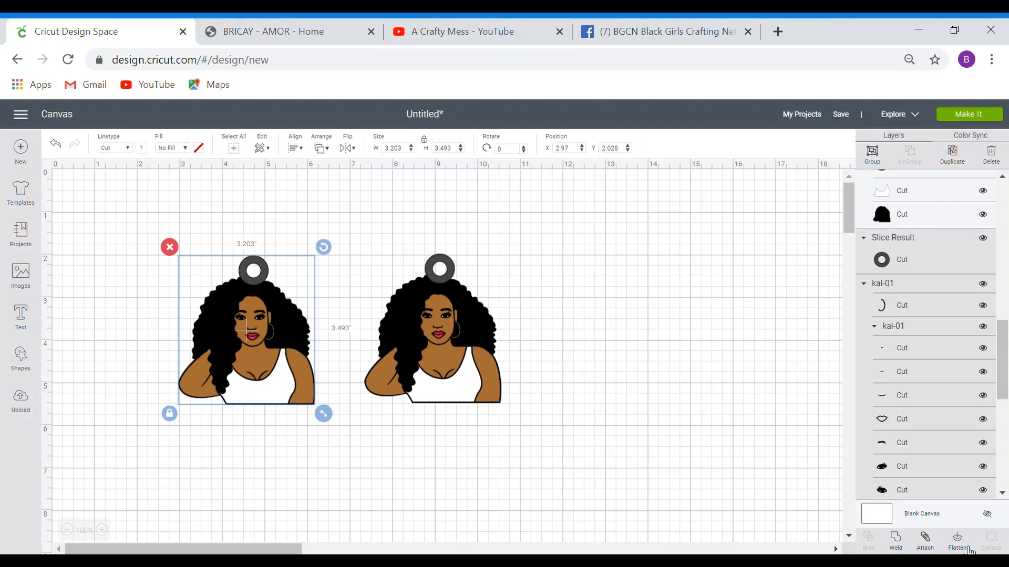
pyautogui.click(970, 549)
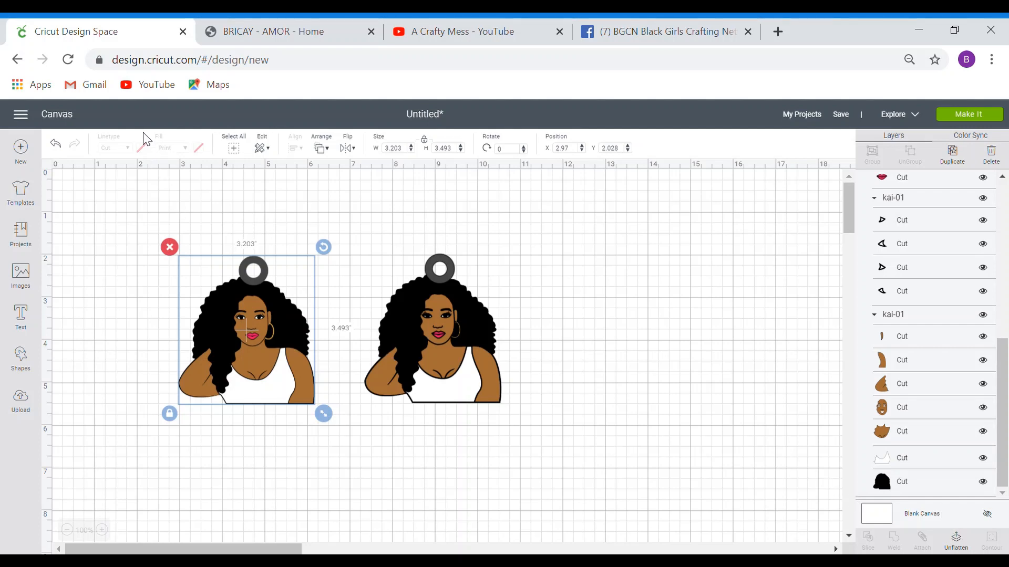
pyautogui.click(59, 149)
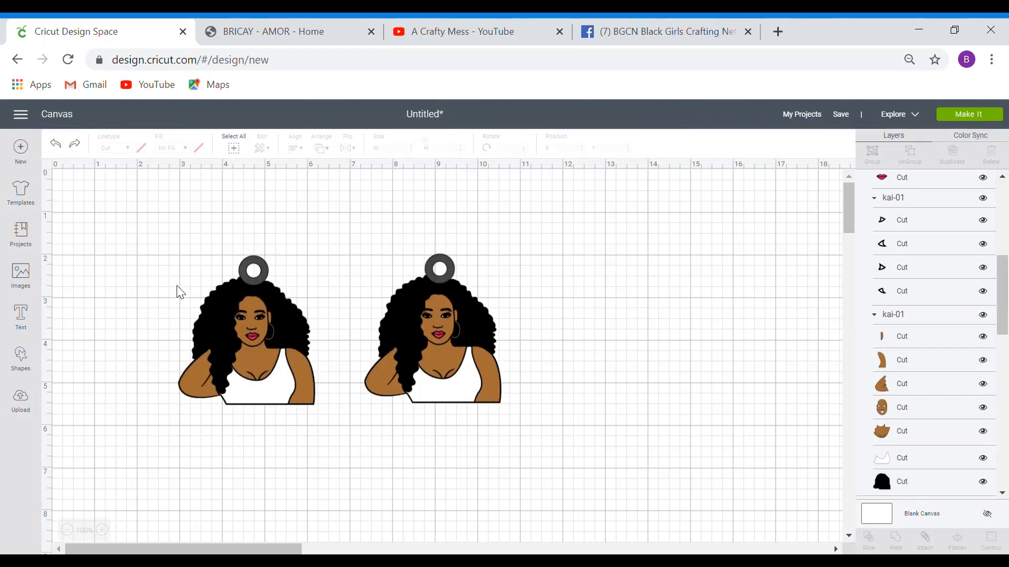
pyautogui.click(249, 283)
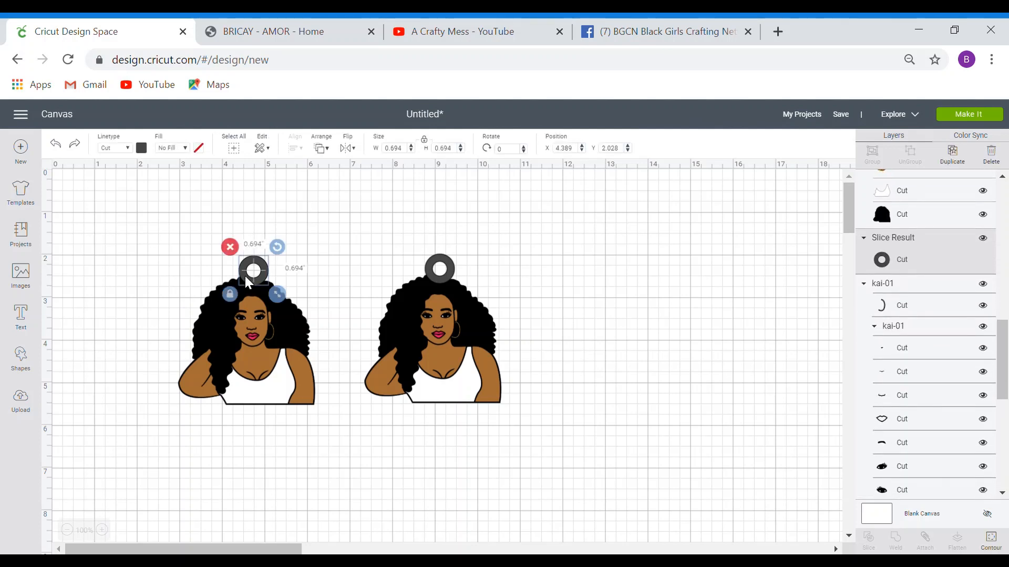
# - Colour the left keychain's ring black, then select the whole left figure
pyautogui.click(142, 150)
pyautogui.click(154, 190)
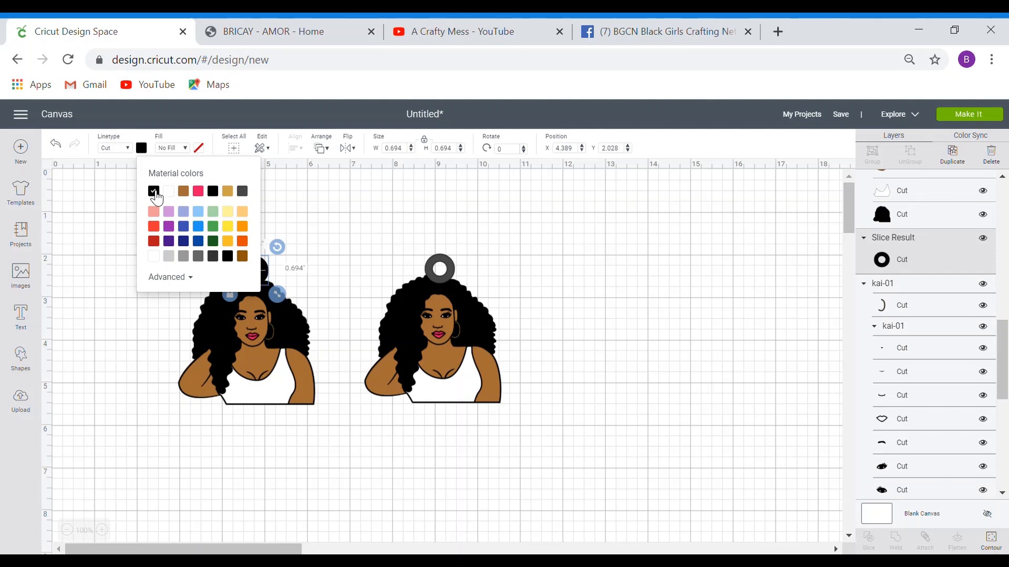
pyautogui.click(130, 256)
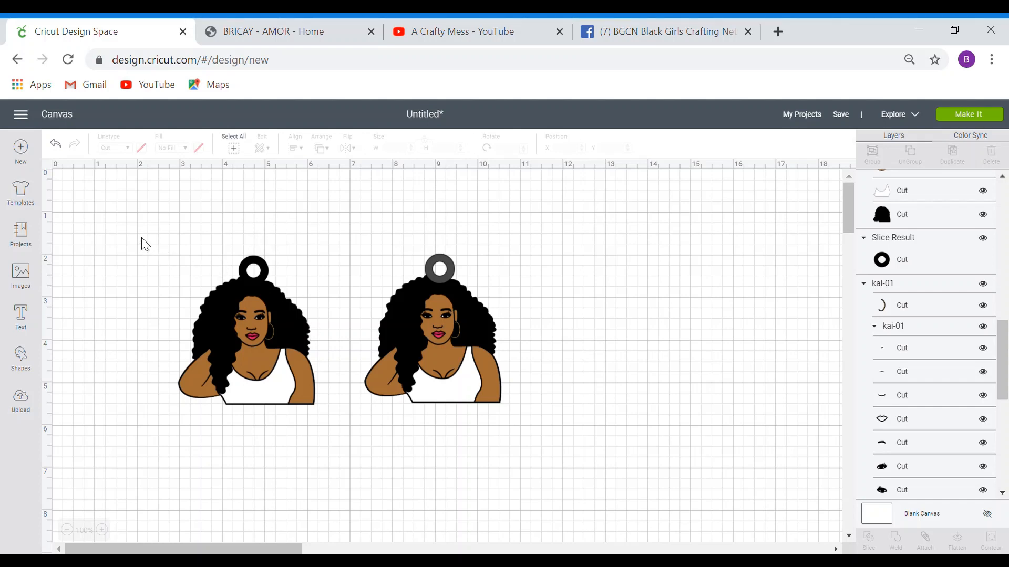
pyautogui.moveTo(142, 236); pyautogui.dragTo(339, 428)
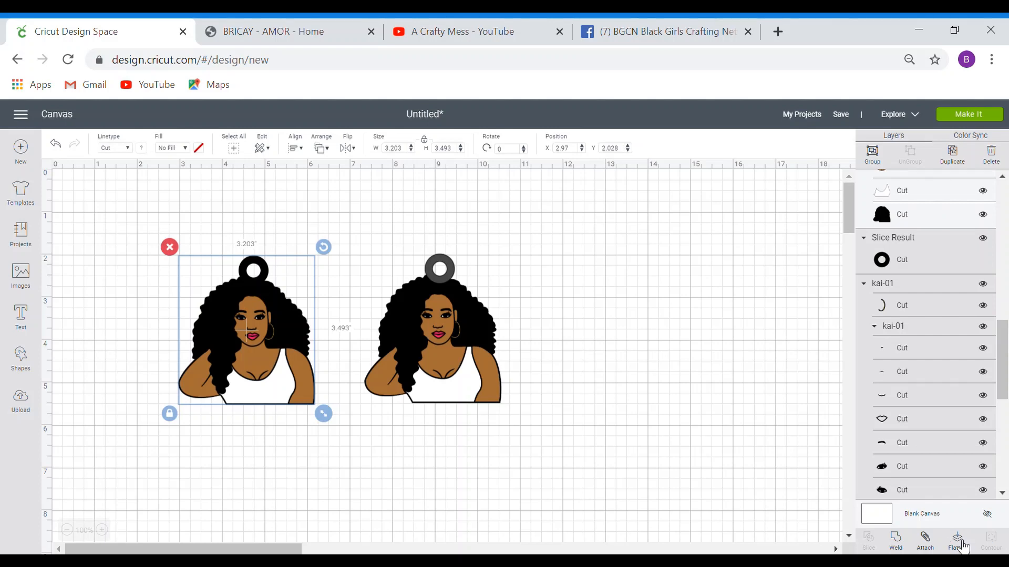
# - Flatten the left portrait and black ring into a single Cut | Print layer
pyautogui.click(961, 544)
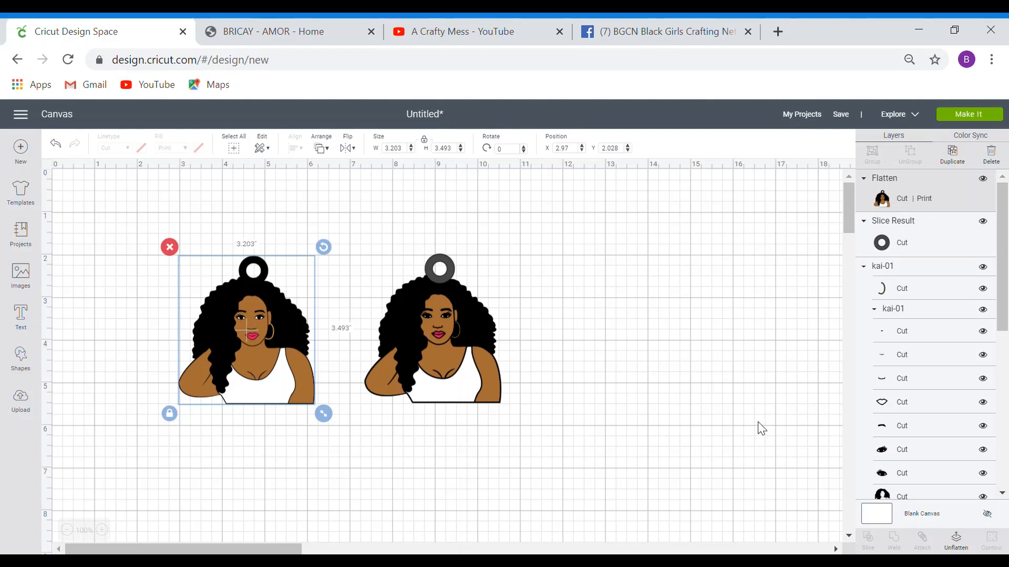
pyautogui.click(463, 349)
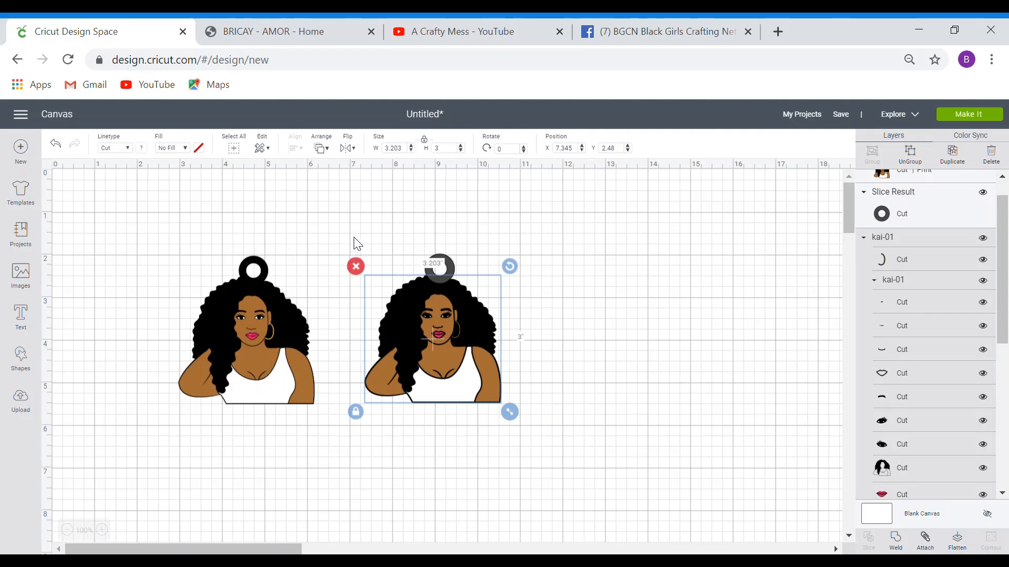
# - Weld the right figure into one solid black 3.202 × 3.493-inch silhouette
pyautogui.moveTo(360, 230); pyautogui.dragTo(374, 355)
pyautogui.moveTo(342, 243); pyautogui.dragTo(538, 419)
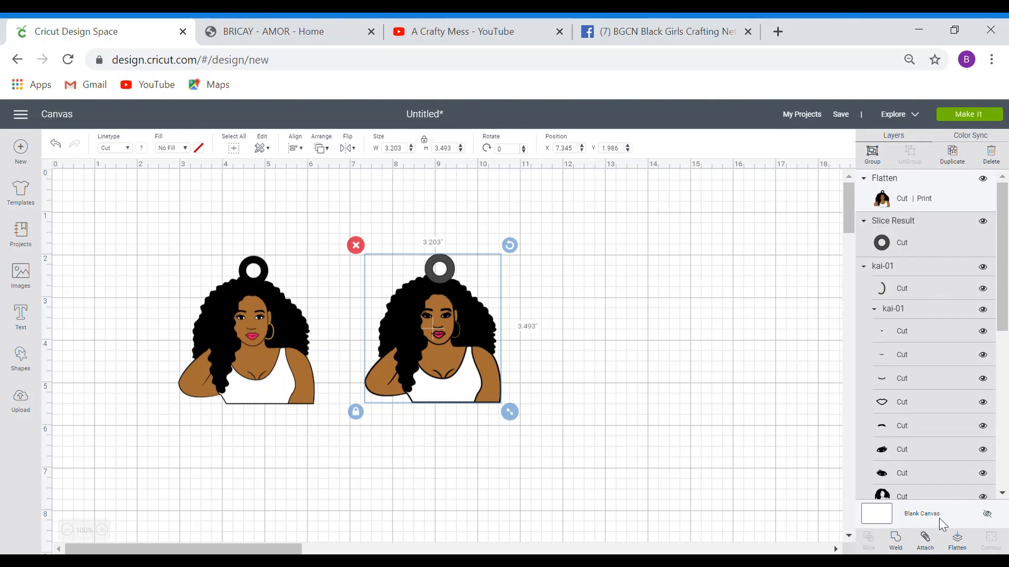
pyautogui.click(895, 546)
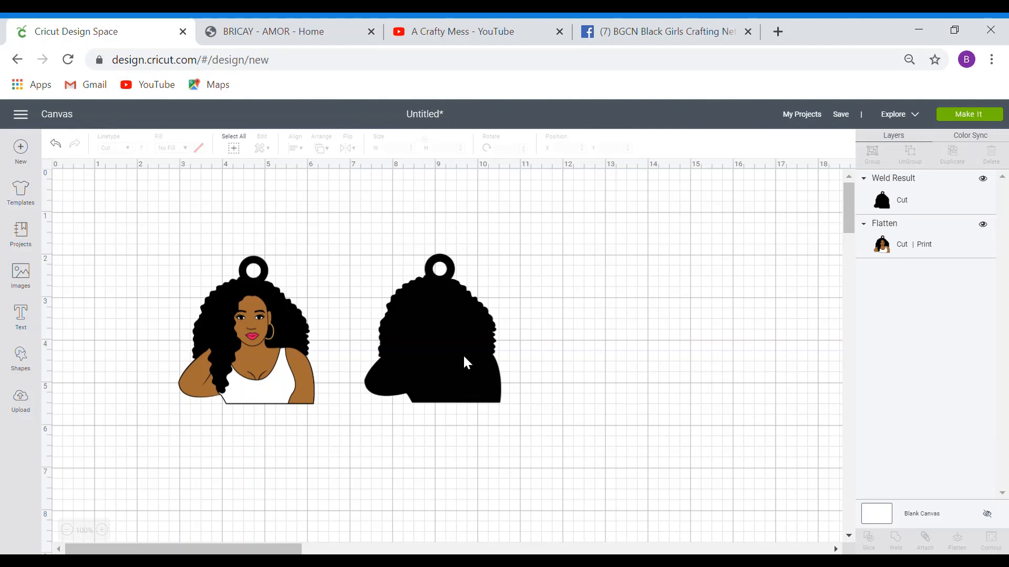
# - Move the silhouette and colour portrait up so both sit level at Y 0.861
pyautogui.moveTo(462, 354); pyautogui.dragTo(433, 361)
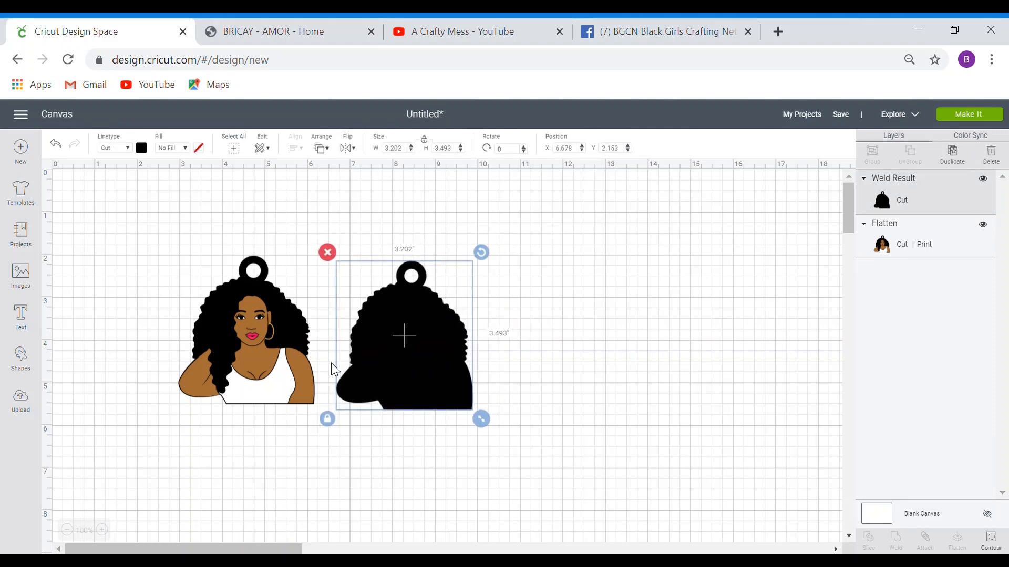
pyautogui.click(257, 285)
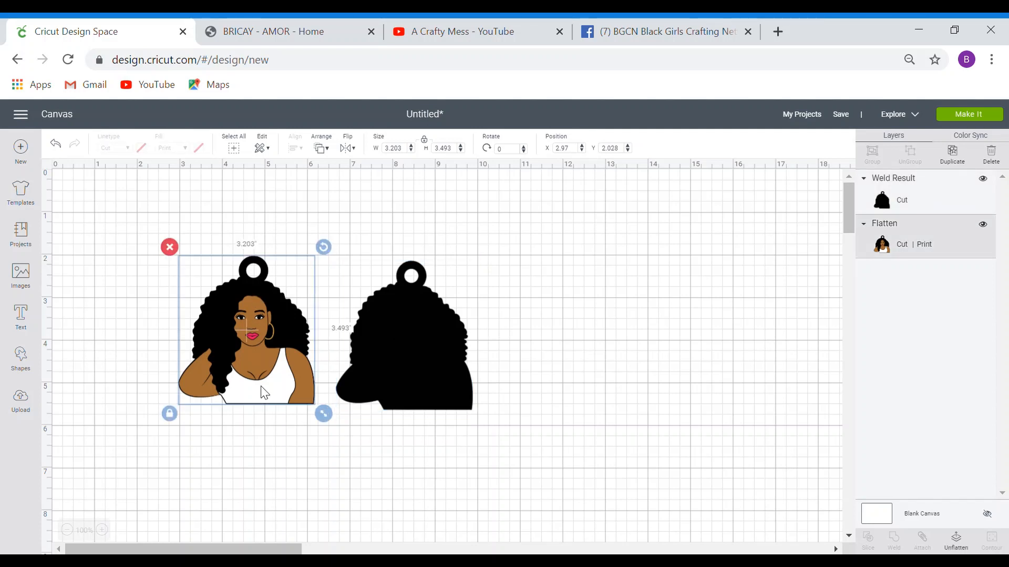
pyautogui.click(414, 330)
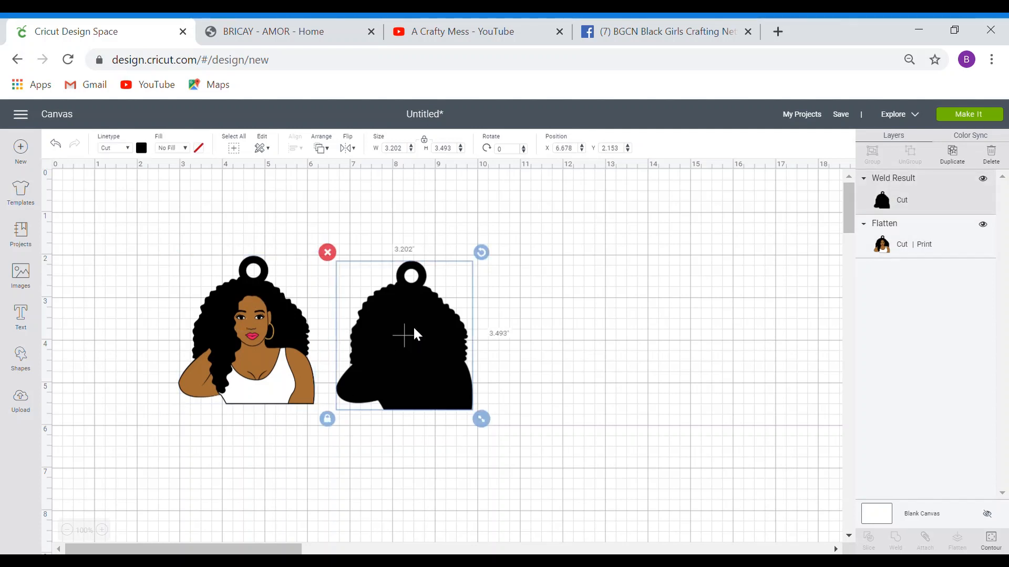
pyautogui.moveTo(414, 328); pyautogui.dragTo(408, 282)
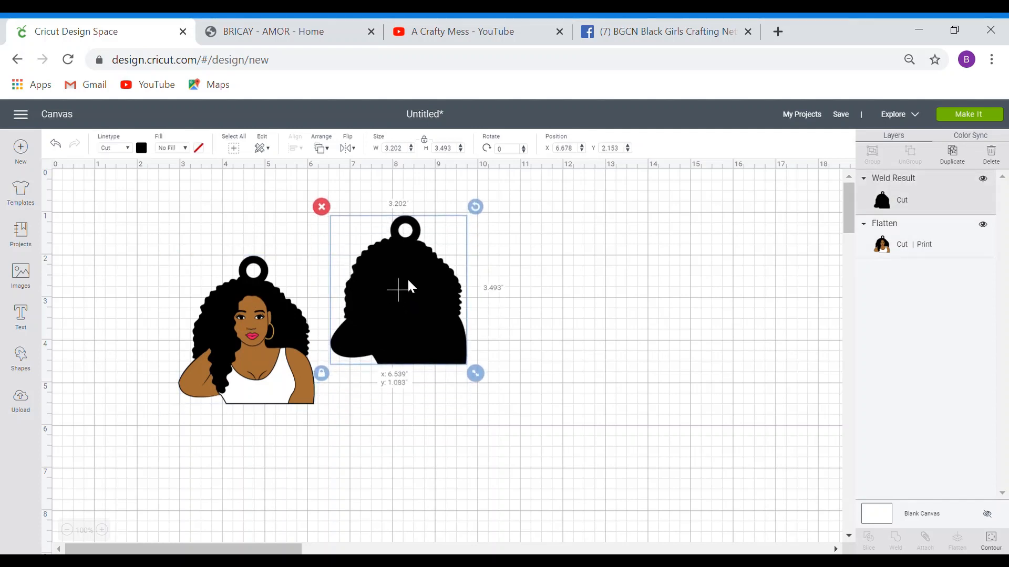
pyautogui.moveTo(283, 359); pyautogui.dragTo(268, 308)
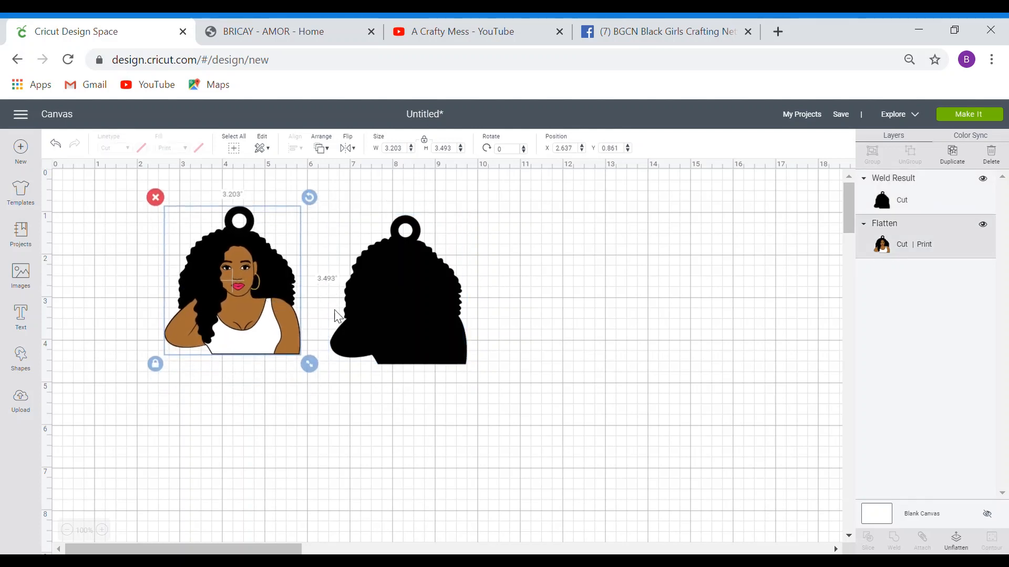
pyautogui.moveTo(401, 314); pyautogui.dragTo(393, 305)
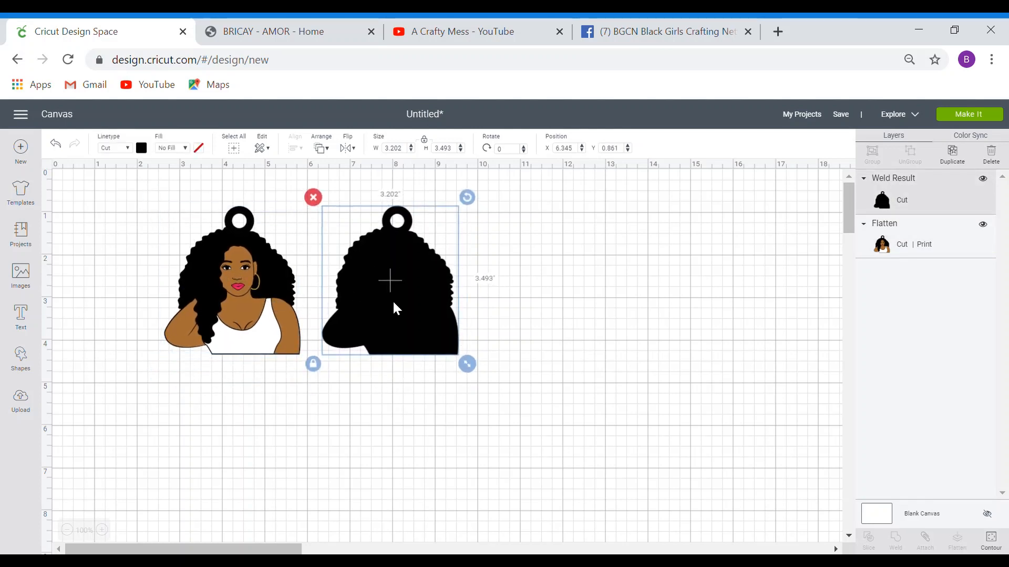
# - Duplicate the black silhouette and place the copy beside it
pyautogui.click(952, 154)
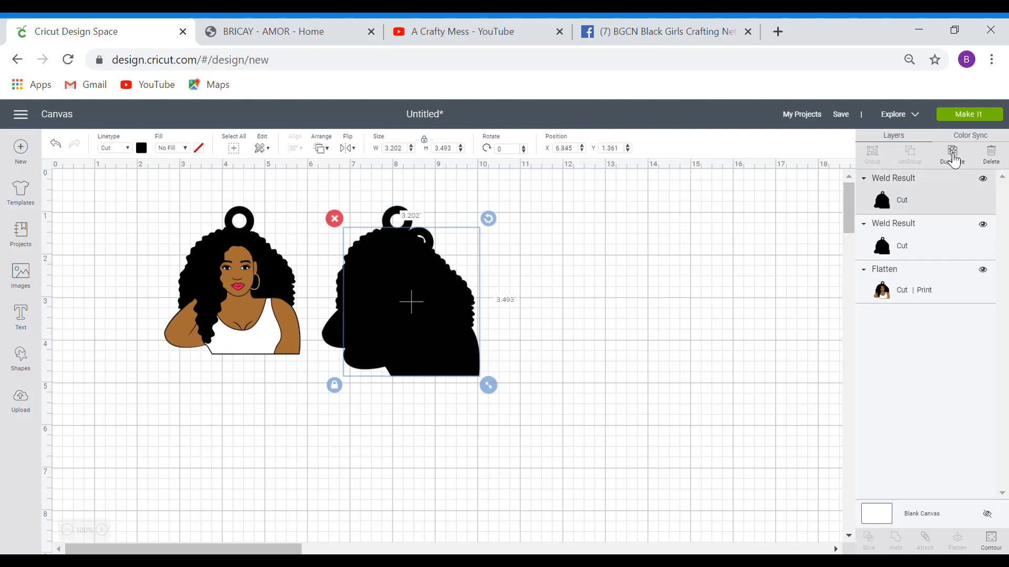
pyautogui.moveTo(451, 337); pyautogui.dragTo(571, 322)
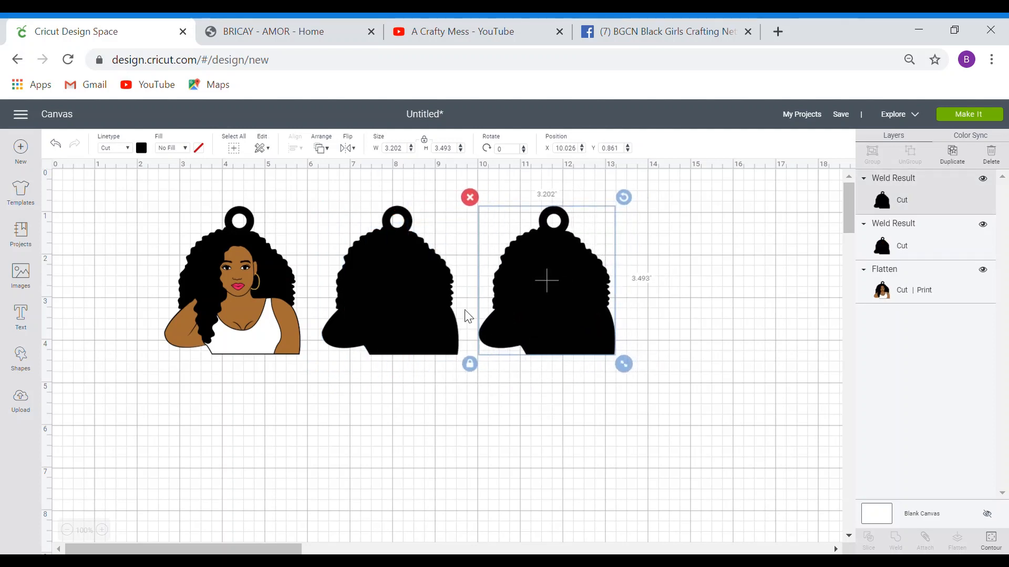
pyautogui.moveTo(324, 200); pyautogui.dragTo(393, 295)
# - Duplicate the pair of silhouettes into a second row below
pyautogui.moveTo(312, 195); pyautogui.dragTo(651, 383)
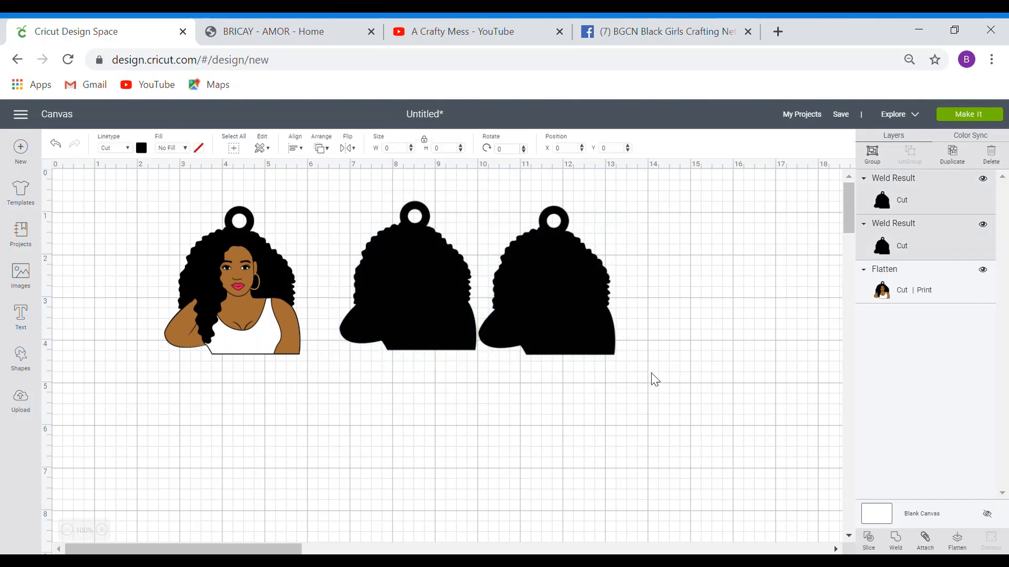
pyautogui.click(952, 157)
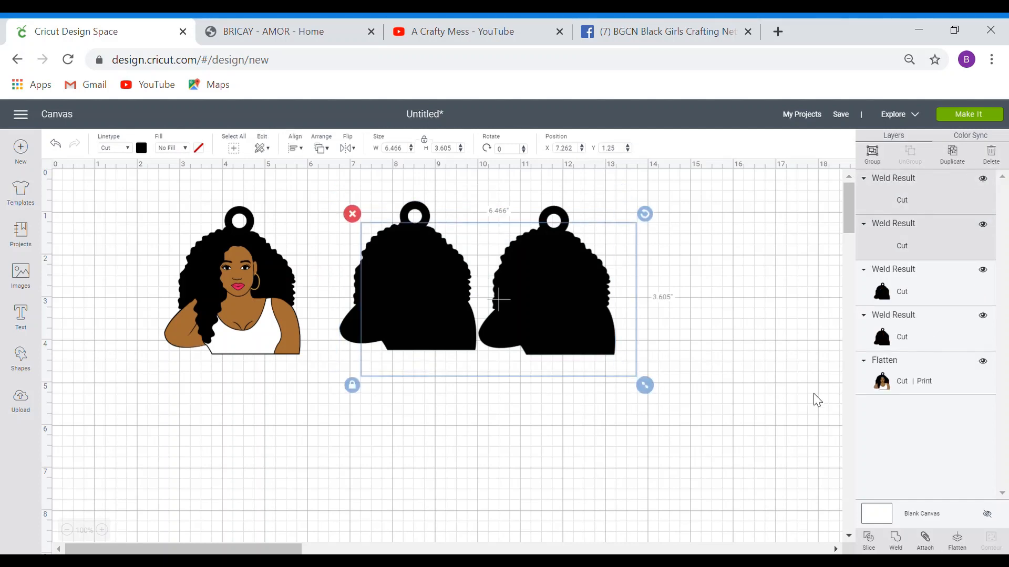
pyautogui.moveTo(590, 343); pyautogui.dragTo(572, 480)
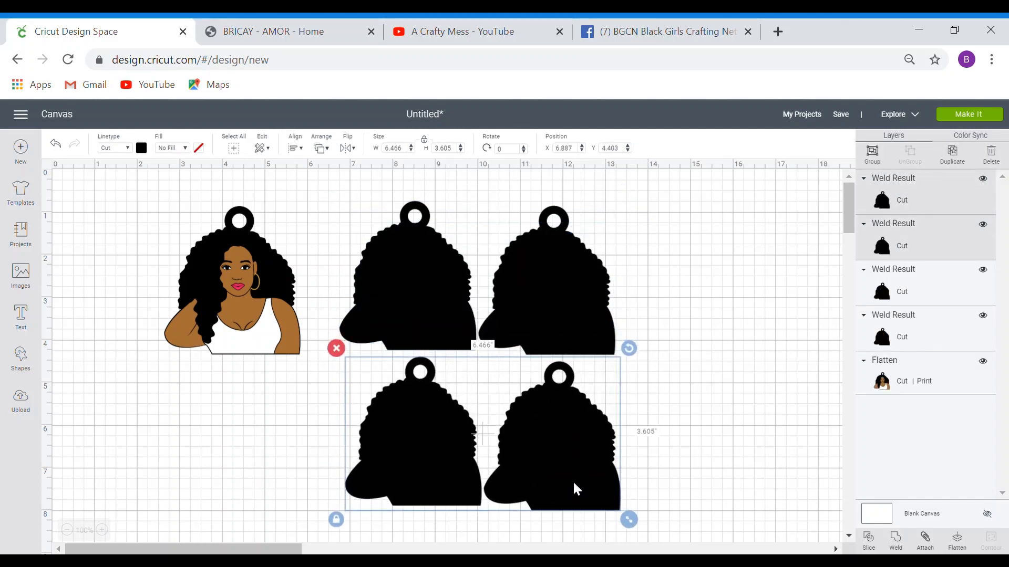
# - Add a fifth silhouette at the right end of the top row
pyautogui.click(550, 265)
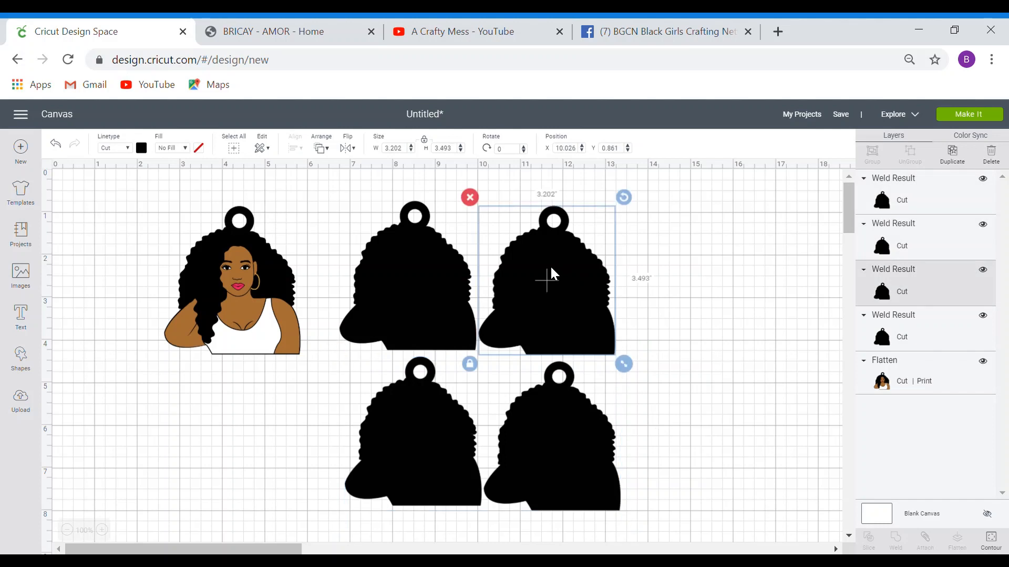
pyautogui.click(953, 157)
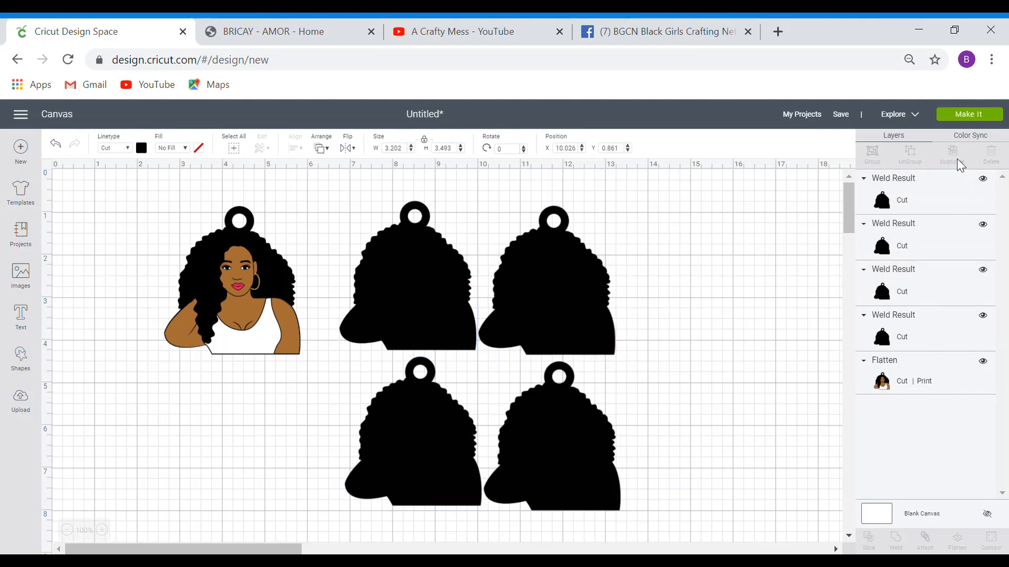
pyautogui.moveTo(610, 338); pyautogui.dragTo(736, 320)
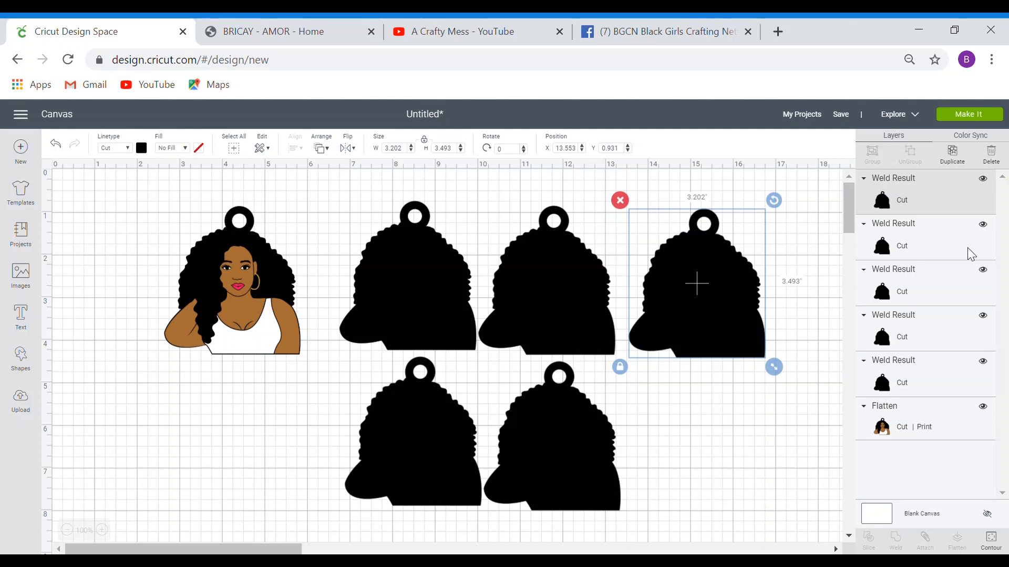
# - Send the design to Make It, splitting it into a Print then Cut mat and a cut mat
pyautogui.click(989, 117)
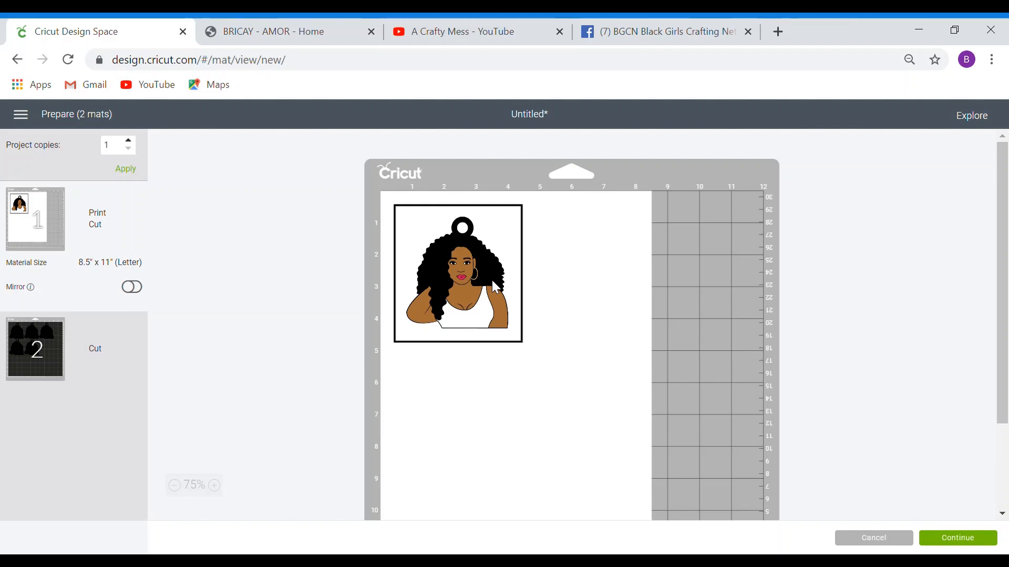
# - Compare the portrait mat, then show mat 2 with the five black silhouettes on its 12" x 12" mat
pyautogui.click(117, 365)
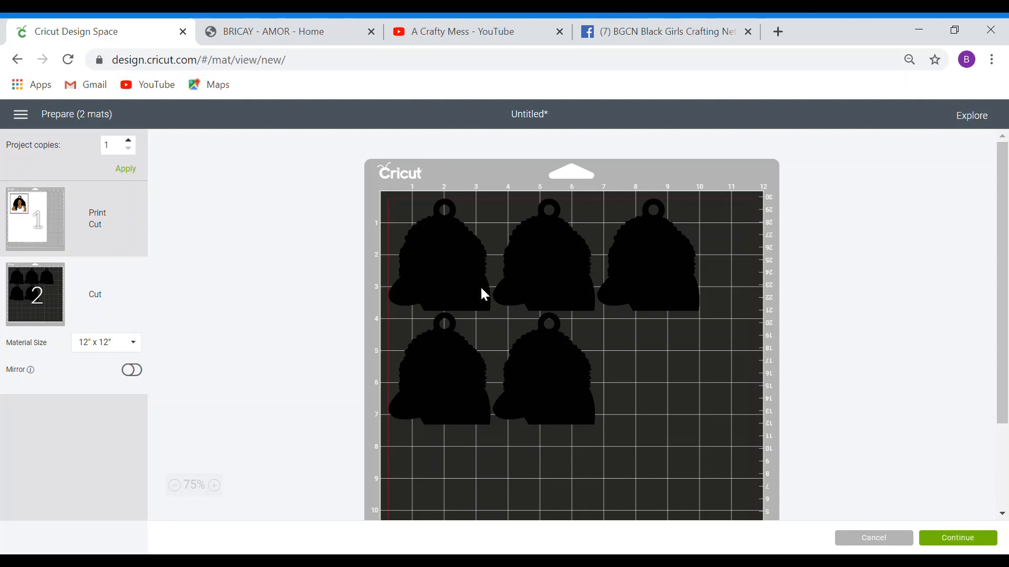
pyautogui.click(92, 232)
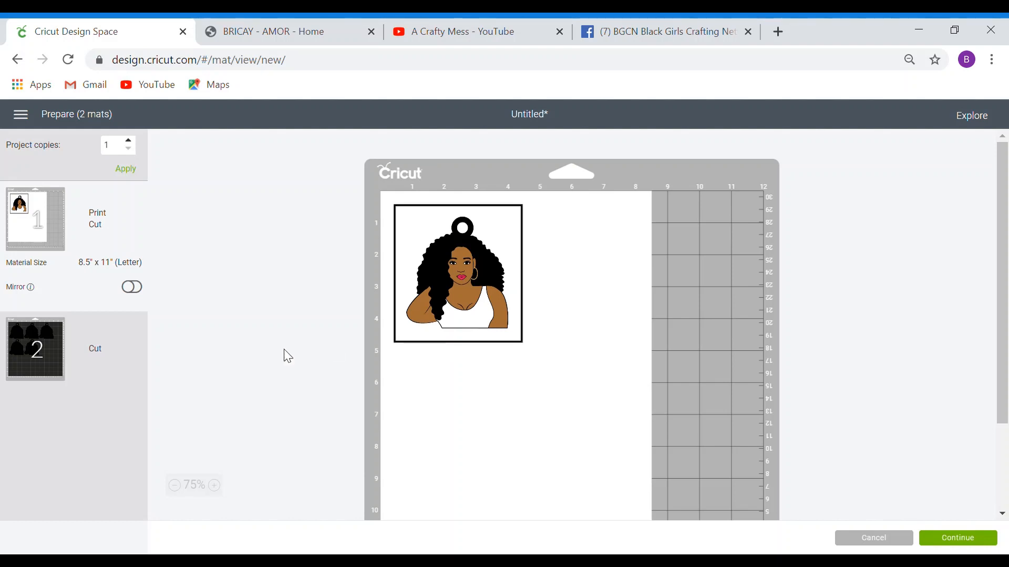
pyautogui.click(119, 364)
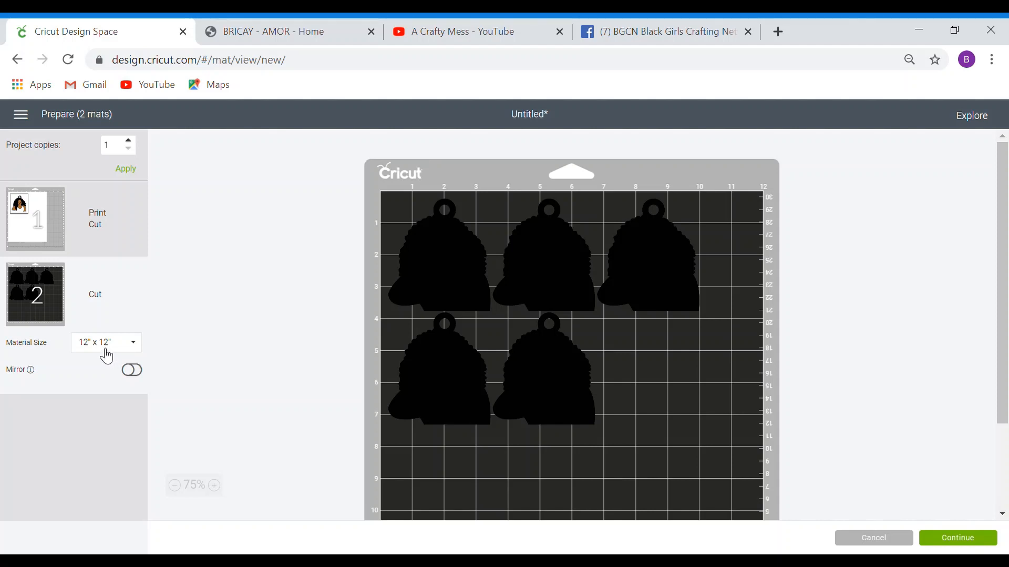
# - Change mat 2's material size to 8.5" x 11" (Letter)
pyautogui.click(107, 353)
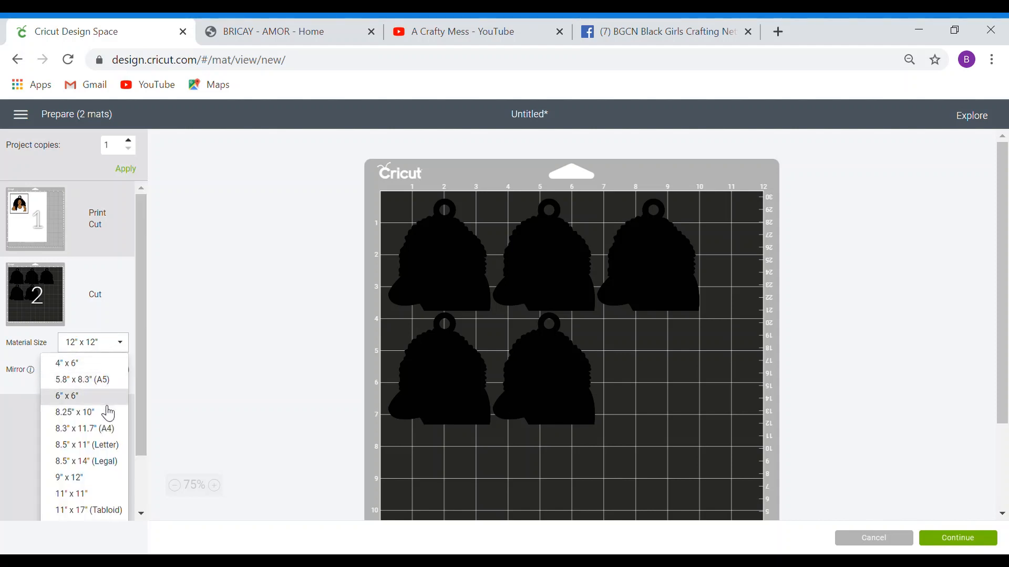
pyautogui.click(105, 449)
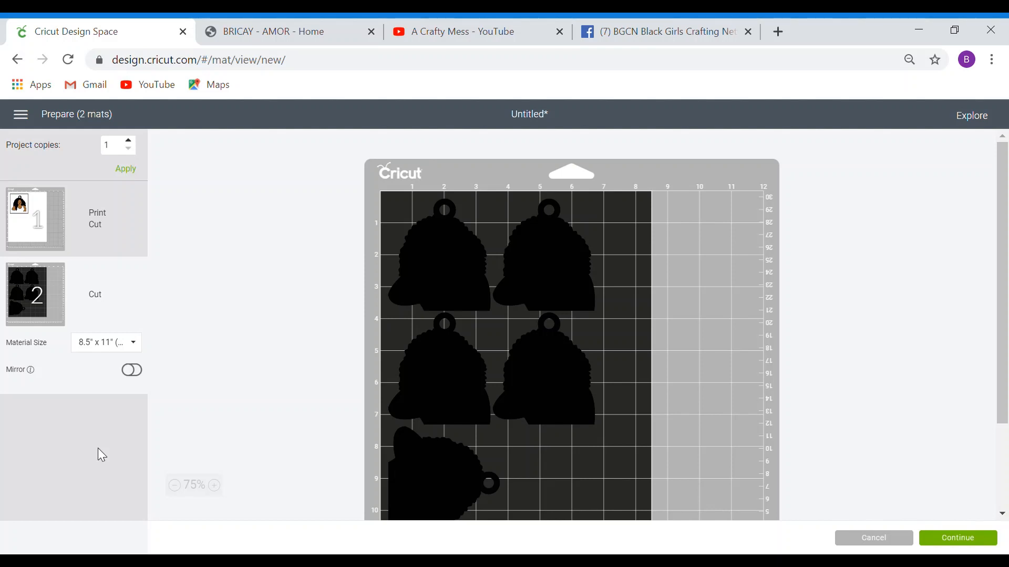
pyautogui.scroll(-2, 1005, 315)
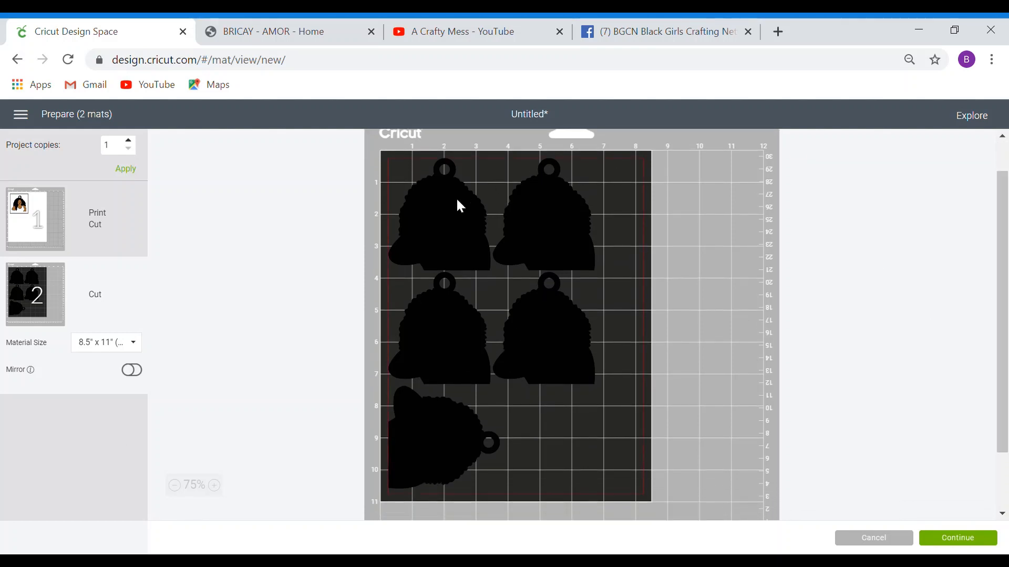
# - Move the silhouettes into left and right columns within the letter-size mat area
pyautogui.moveTo(453, 206); pyautogui.dragTo(614, 441)
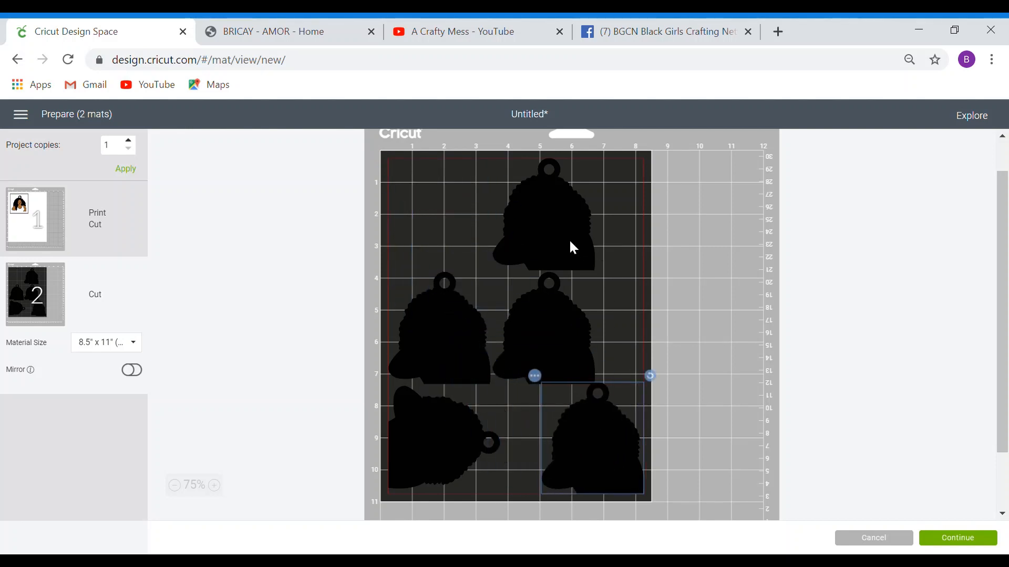
pyautogui.moveTo(573, 243); pyautogui.dragTo(625, 233)
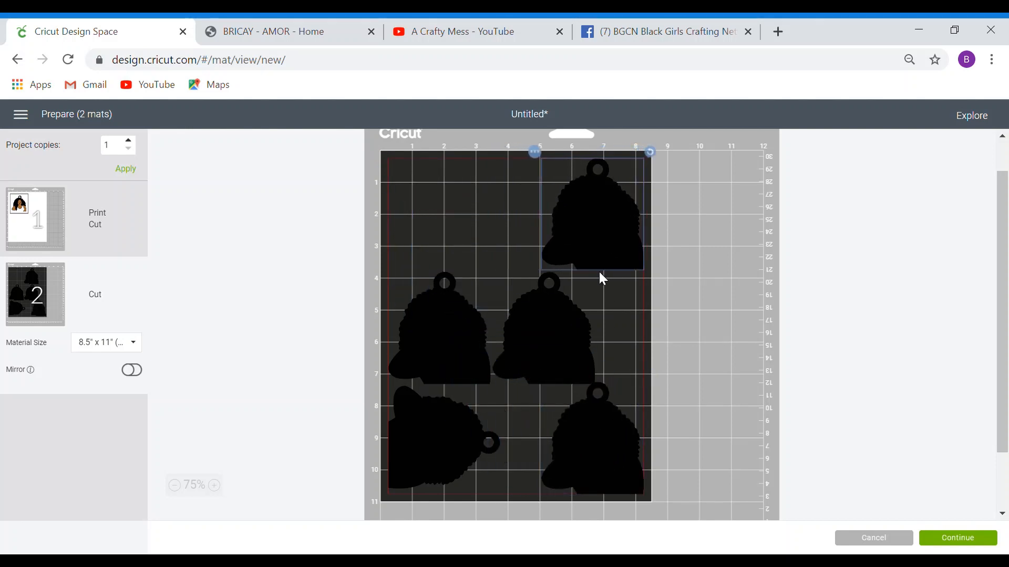
pyautogui.moveTo(556, 322); pyautogui.dragTo(587, 342)
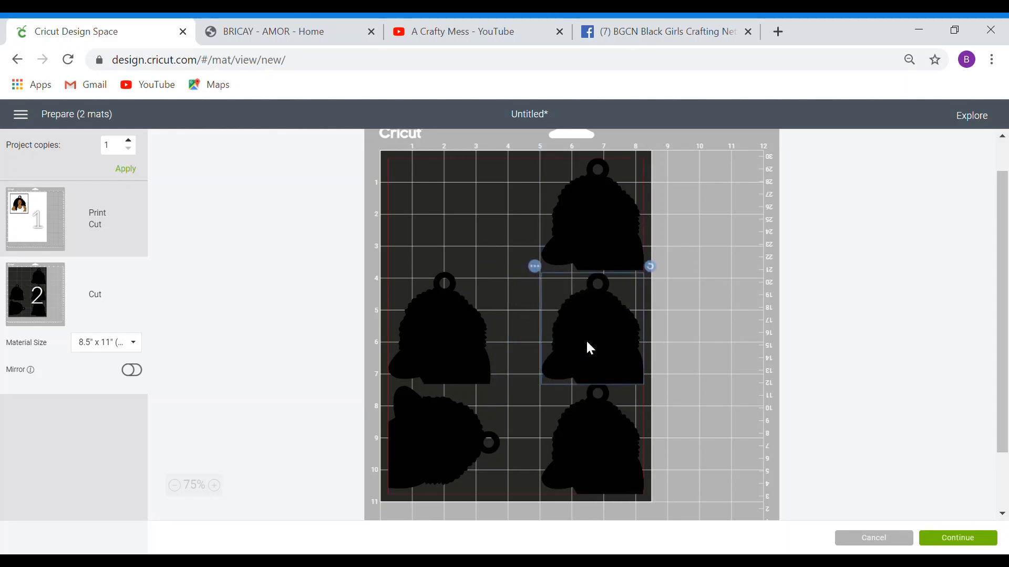
pyautogui.click(592, 224)
pyautogui.click(593, 296)
pyautogui.click(603, 423)
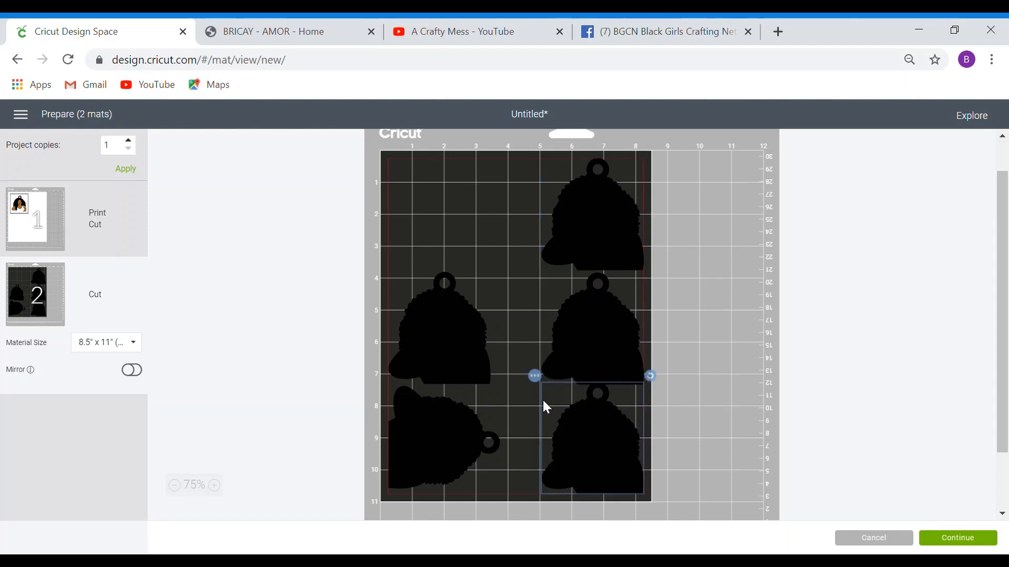
pyautogui.moveTo(422, 442)
pyautogui.mouseDown()
pyautogui.moveTo(466, 452)
pyautogui.moveTo(434, 444)
pyautogui.mouseUp()
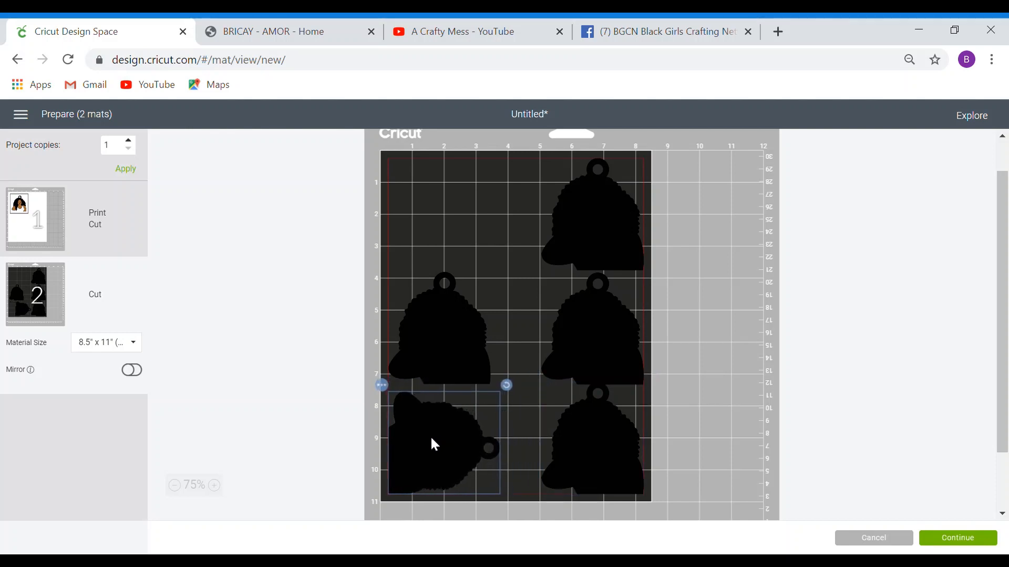
pyautogui.moveTo(443, 338); pyautogui.dragTo(461, 349)
# - Rotate and nudge silhouettes to fit the letter area, then proceed to Cardstock + cutting steps
pyautogui.moveTo(514, 273); pyautogui.dragTo(477, 365)
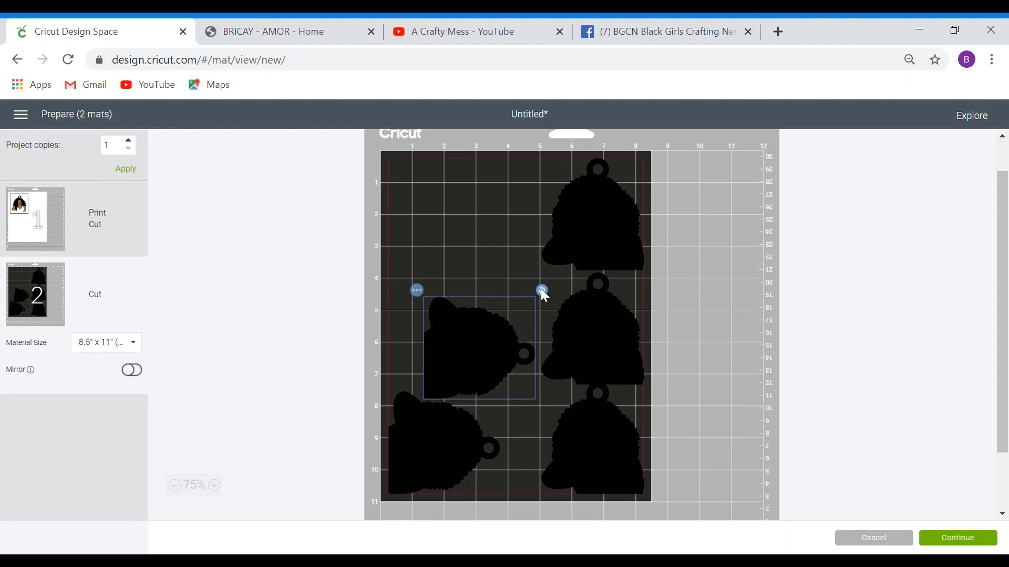
pyautogui.moveTo(542, 291); pyautogui.dragTo(458, 361)
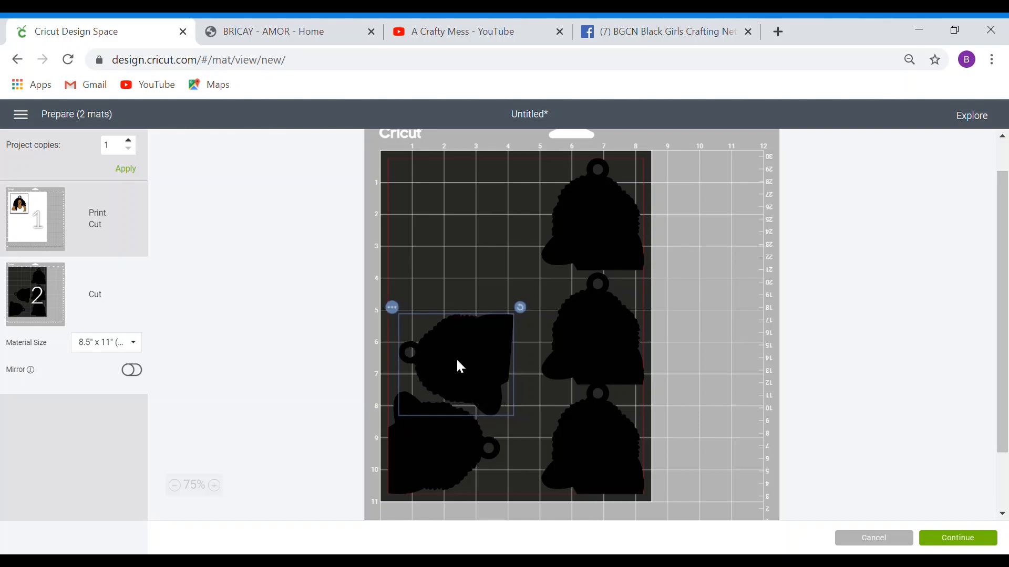
pyautogui.moveTo(608, 342); pyautogui.dragTo(576, 333)
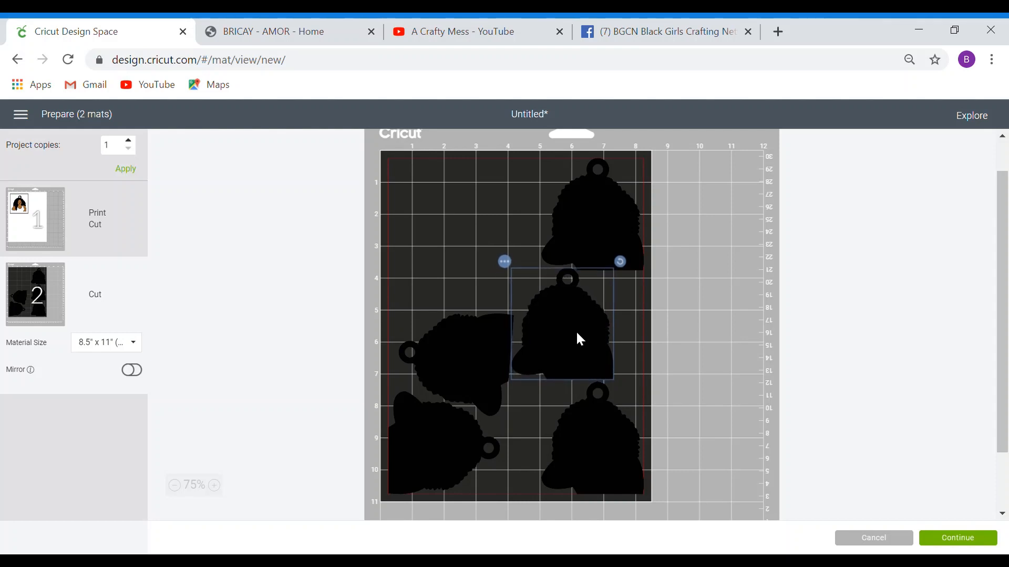
pyautogui.moveTo(580, 452); pyautogui.dragTo(574, 452)
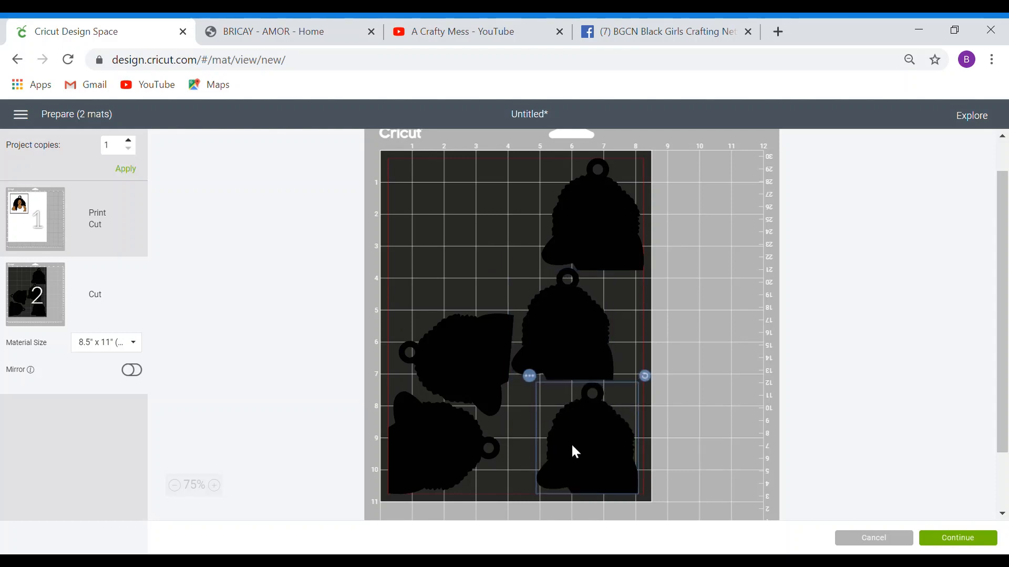
pyautogui.click(630, 351)
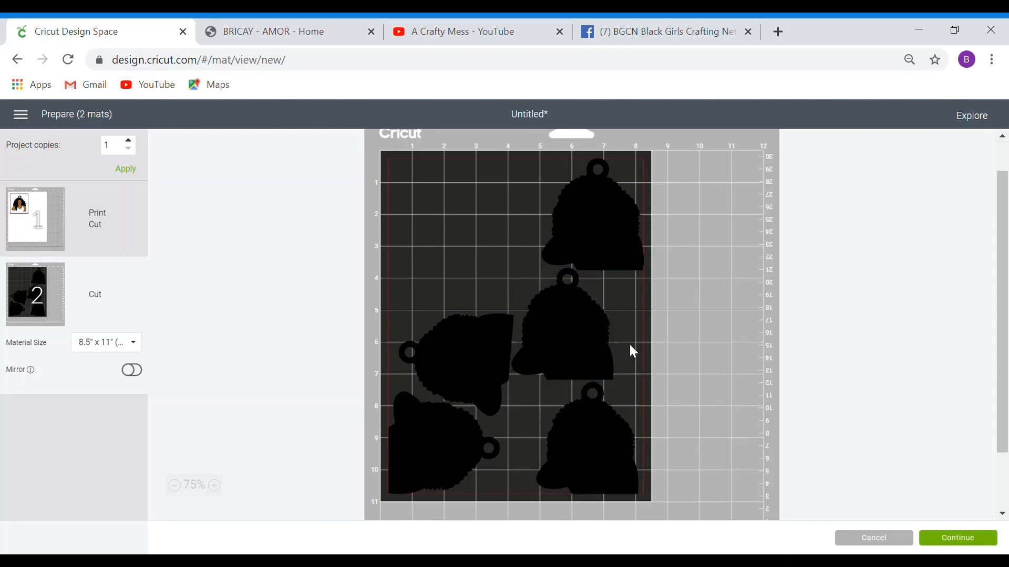
pyautogui.click(582, 473)
pyautogui.moveTo(639, 380); pyautogui.dragTo(610, 472)
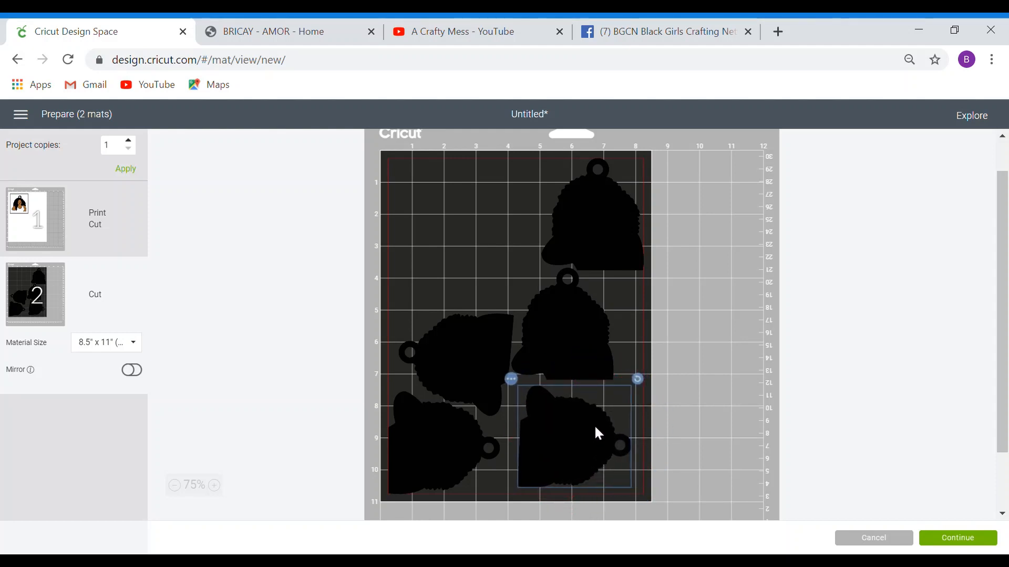
pyautogui.moveTo(584, 337); pyautogui.dragTo(610, 351)
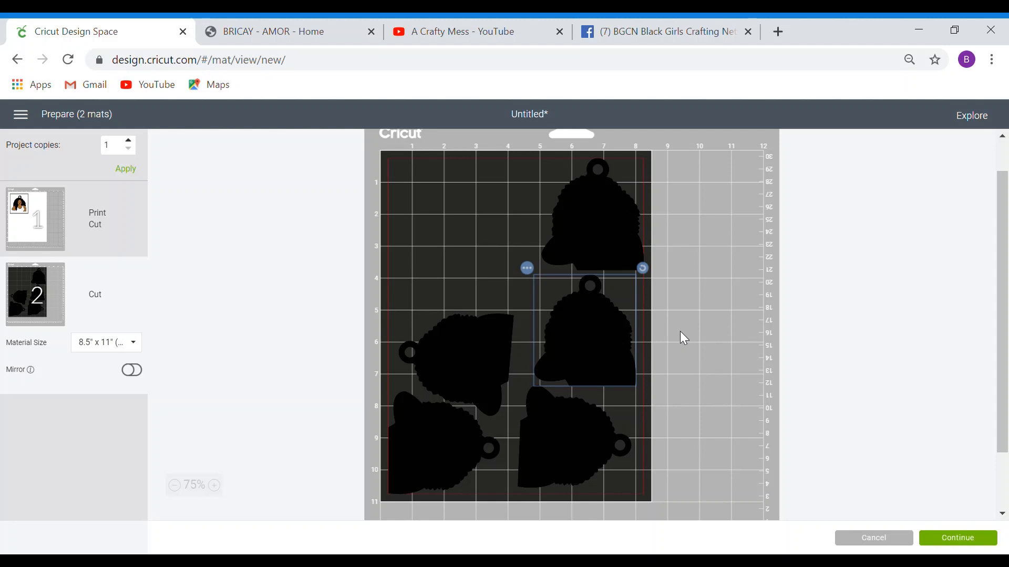
pyautogui.click(952, 538)
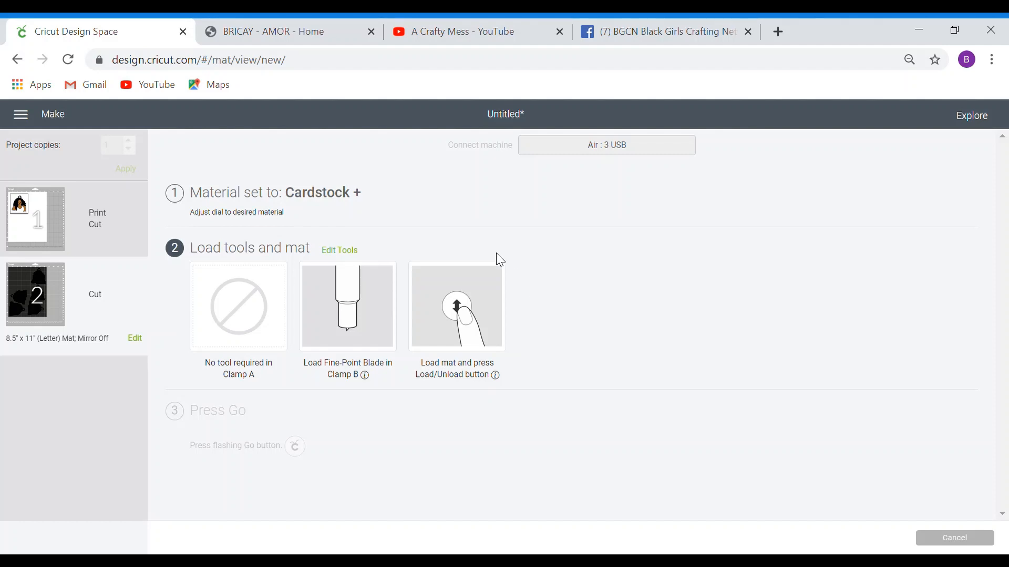
# - Set up printing of the portrait mat on HP Officejet Pro 8610, 1 copy, with bleed off
pyautogui.click(142, 212)
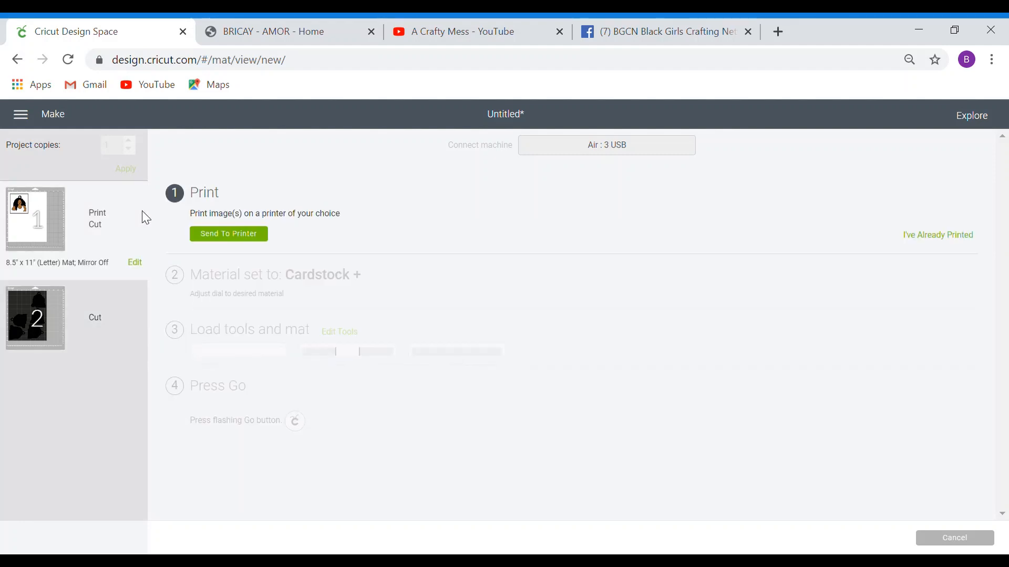
pyautogui.click(229, 234)
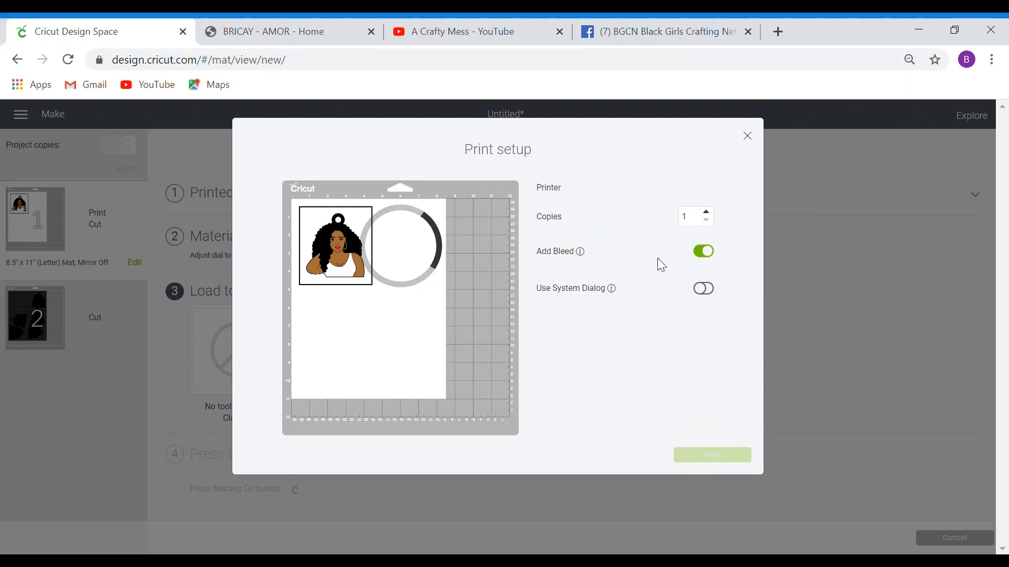
pyautogui.click(701, 252)
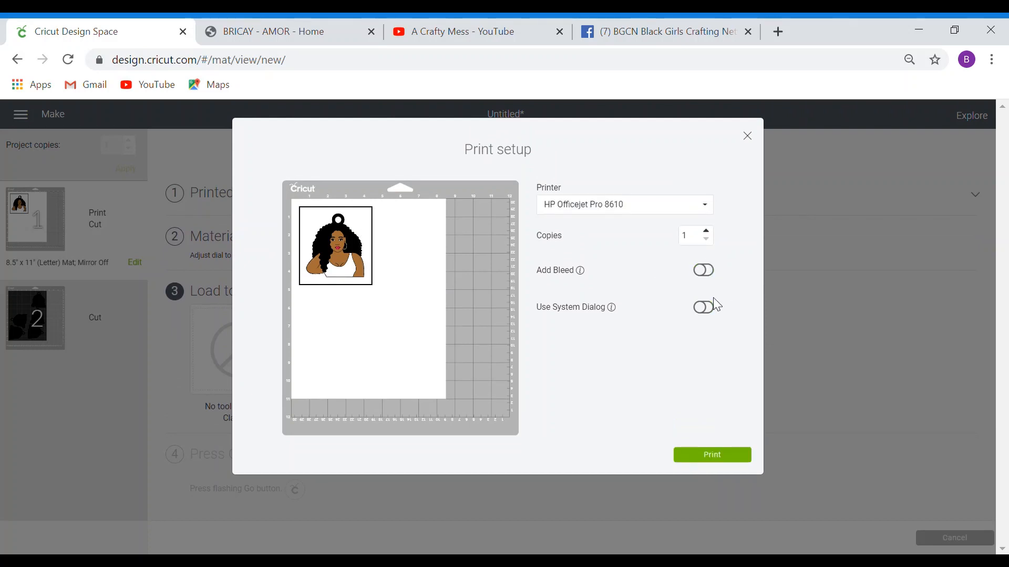
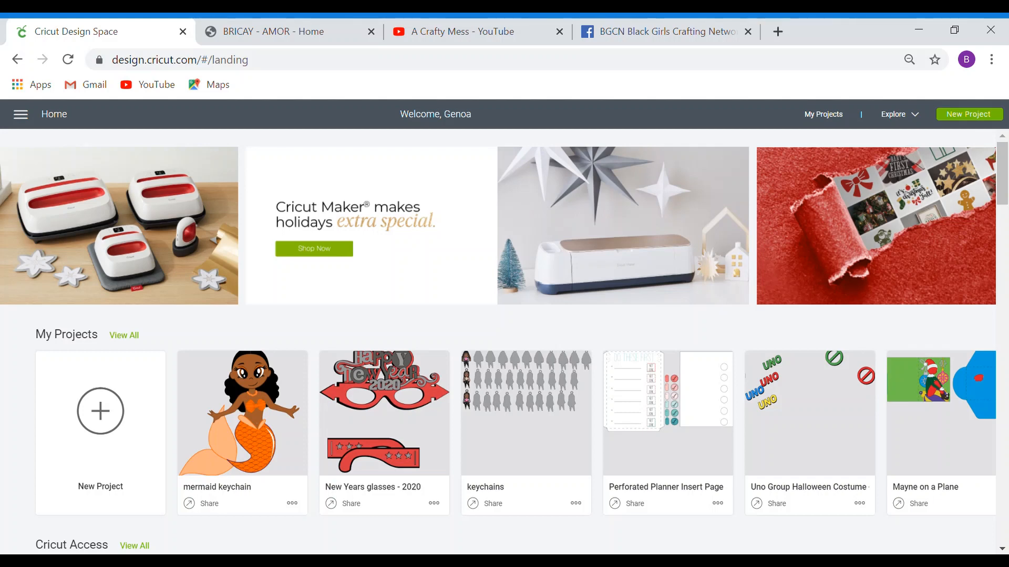
# - Start a new project and insert the uploaded 'keychain 1' and 'keychain3' doll images
pyautogui.click(105, 429)
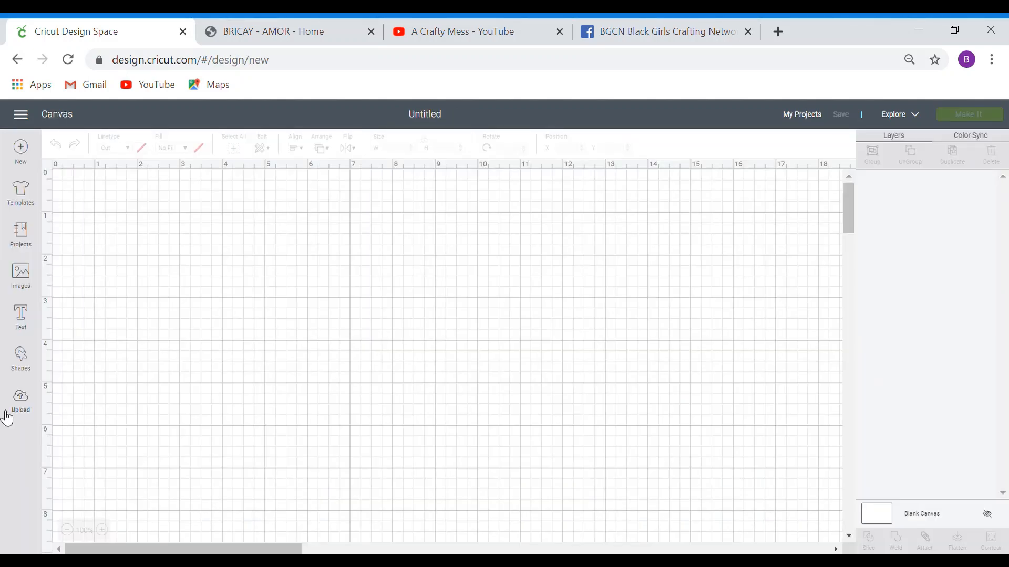
pyautogui.click(25, 406)
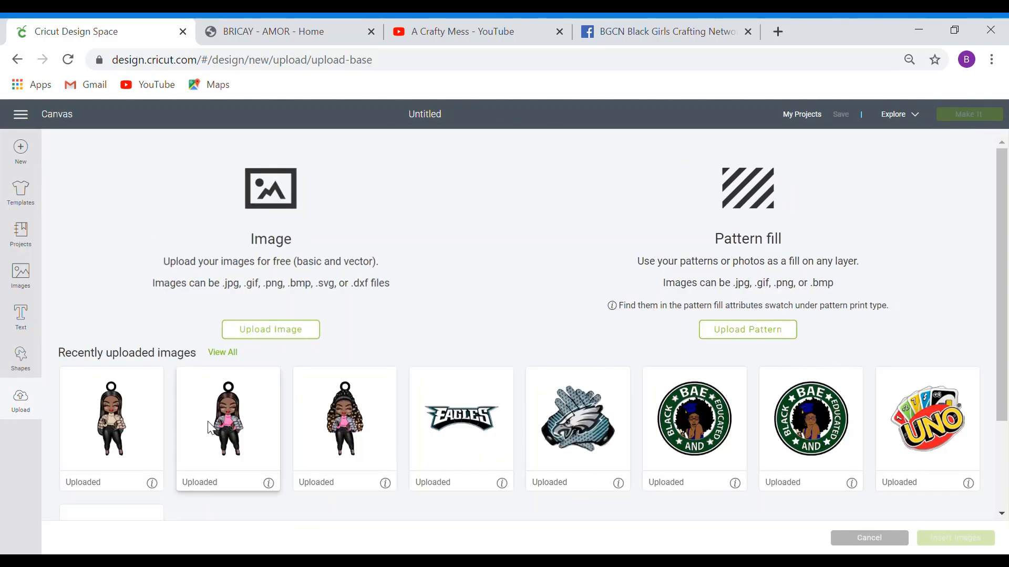
pyautogui.click(125, 436)
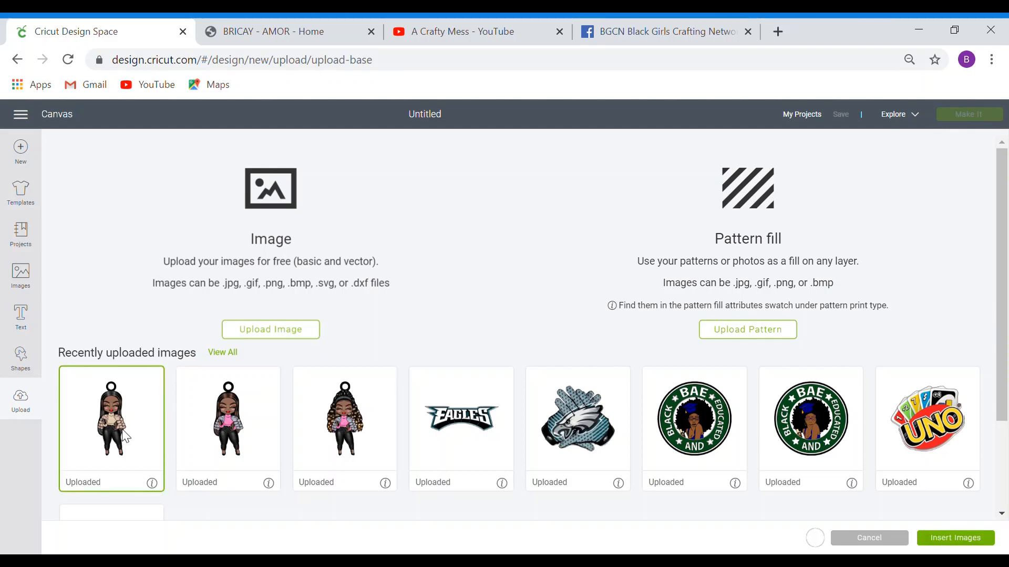
pyautogui.click(327, 431)
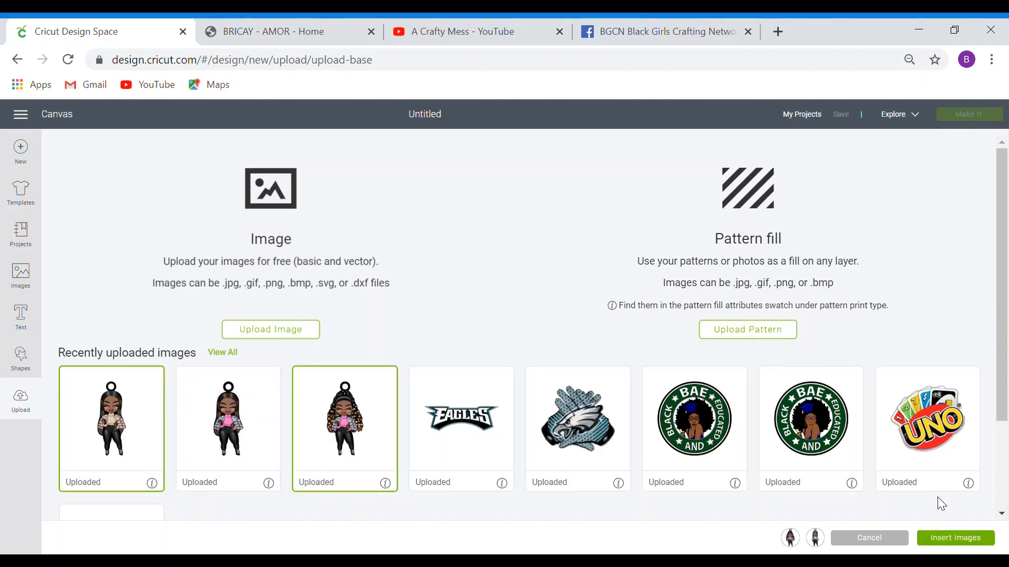
pyautogui.click(963, 545)
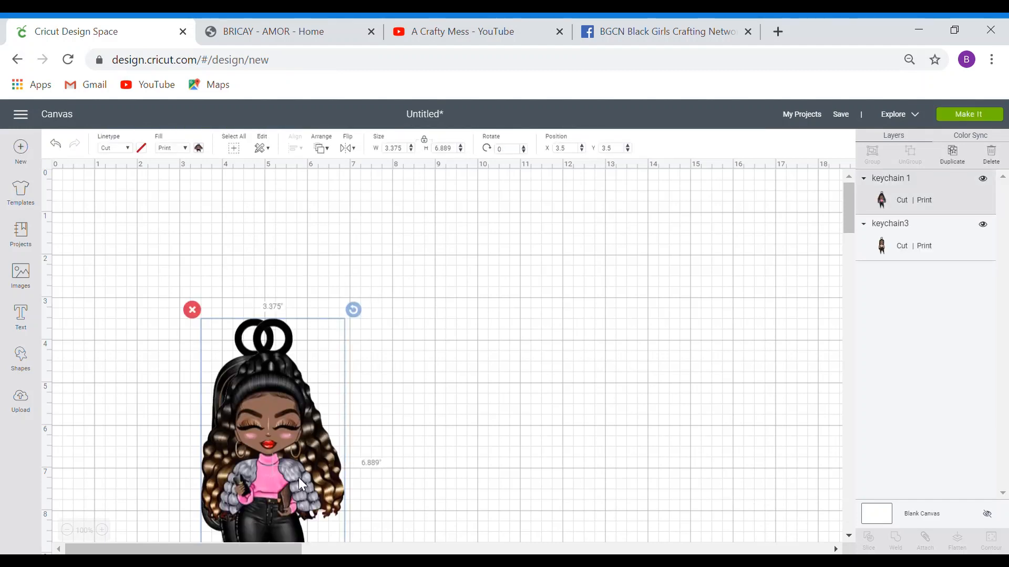
# - Place the long-hair doll at the top-left with the pink-sweater doll beside it
pyautogui.moveTo(299, 477); pyautogui.dragTo(460, 387)
pyautogui.moveTo(224, 427); pyautogui.dragTo(153, 329)
pyautogui.moveTo(455, 383); pyautogui.dragTo(365, 375)
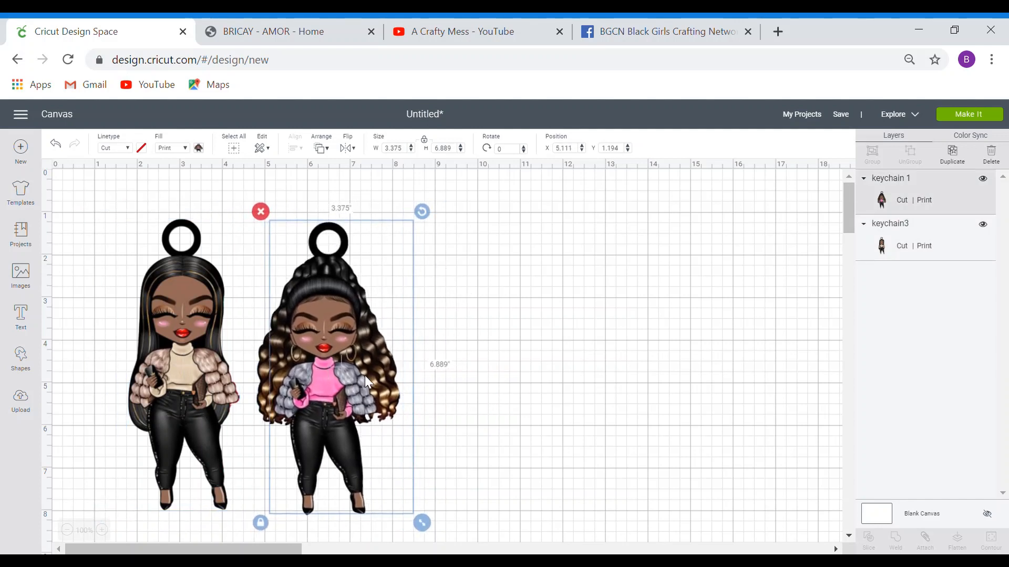
pyautogui.click(474, 447)
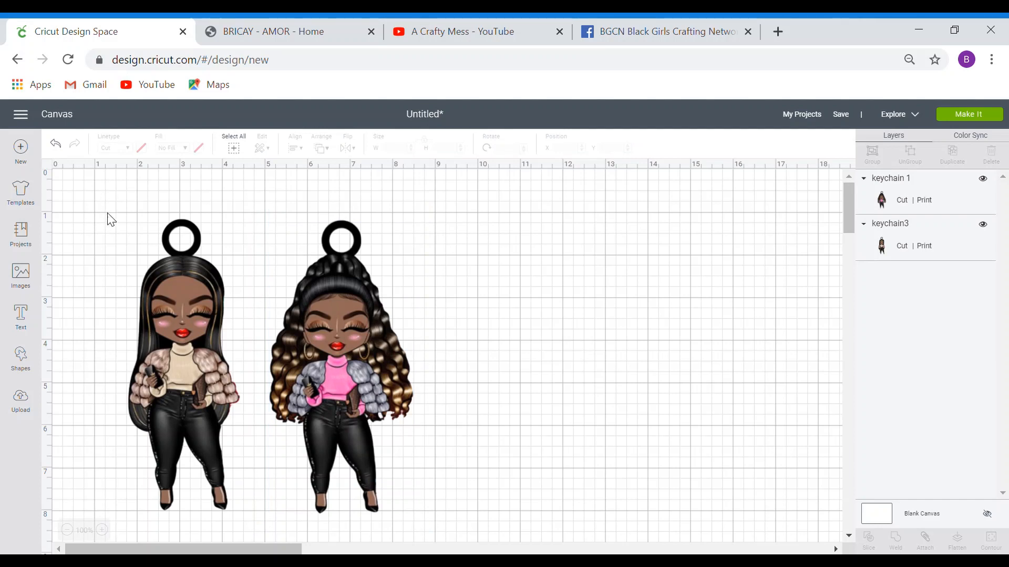
# - Resize both dolls together to a height of 3 inches
pyautogui.moveTo(107, 206)
pyautogui.mouseDown()
pyautogui.moveTo(200, 257)
pyautogui.moveTo(398, 488)
pyautogui.moveTo(396, 509)
pyautogui.moveTo(443, 549)
pyautogui.moveTo(435, 541)
pyautogui.mouseUp()
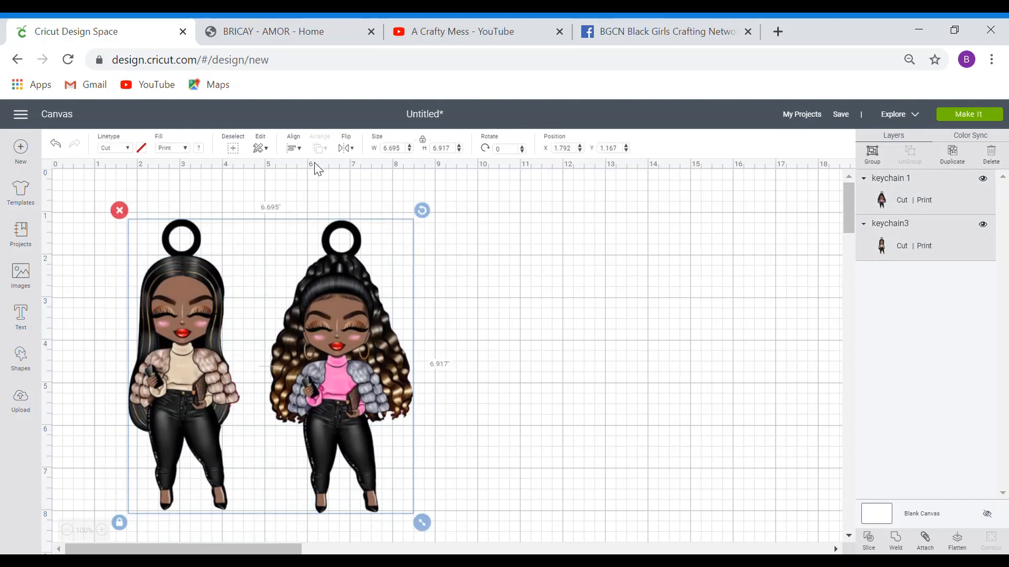
pyautogui.click(445, 149)
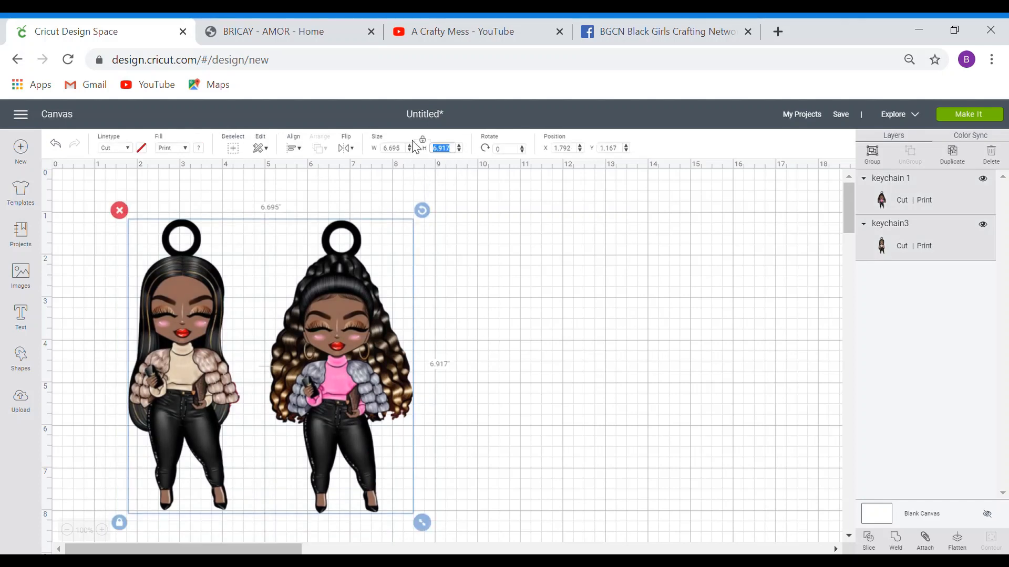
pyautogui.write('3')
pyautogui.press('Return')
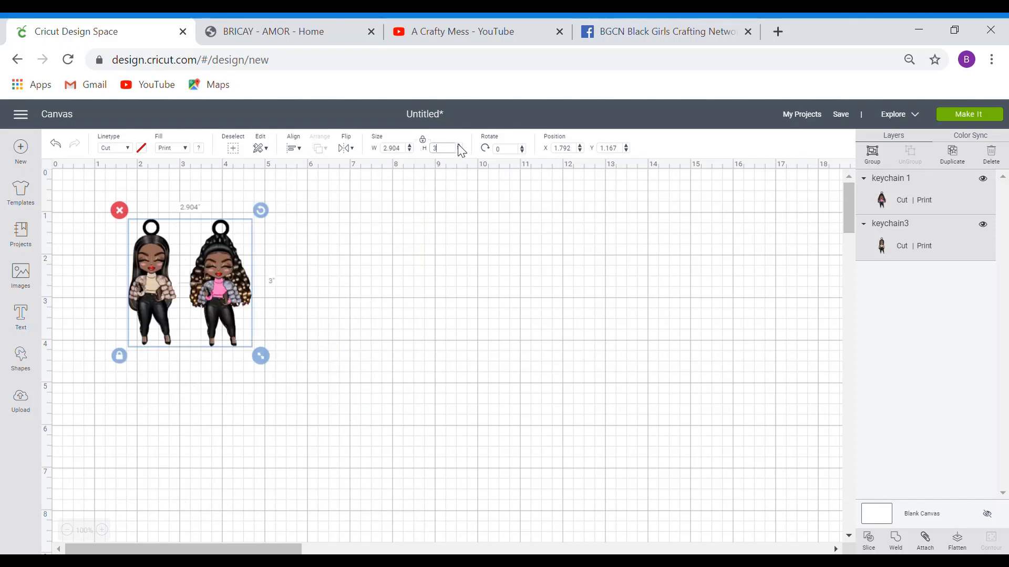
pyautogui.click(424, 271)
pyautogui.hscroll(2, 126, 371)
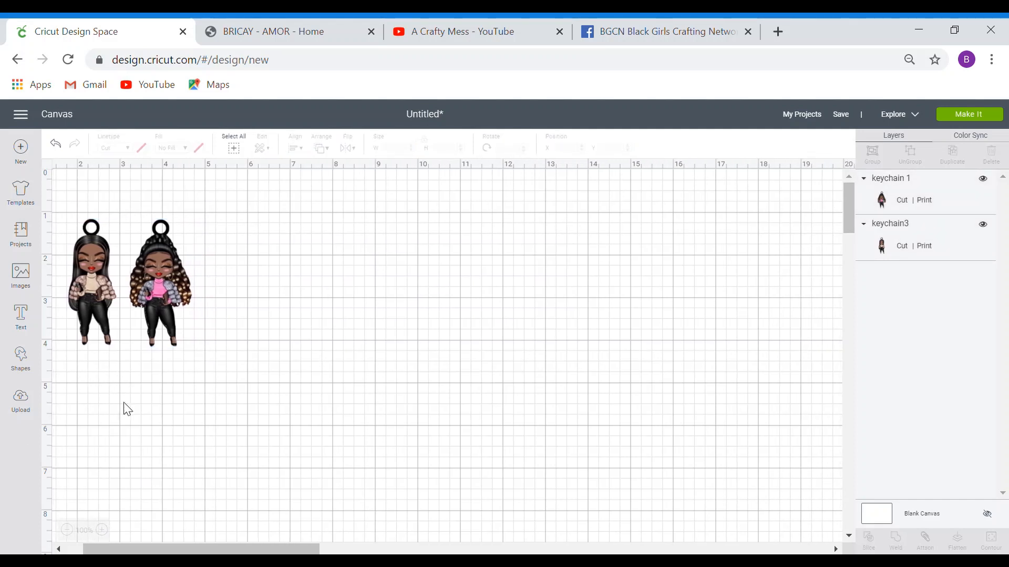
pyautogui.hscroll(-2, 178, 360)
# - Duplicate the long-hair and curly-hair dolls, placing each copy right of its original
pyautogui.moveTo(233, 270); pyautogui.dragTo(166, 420)
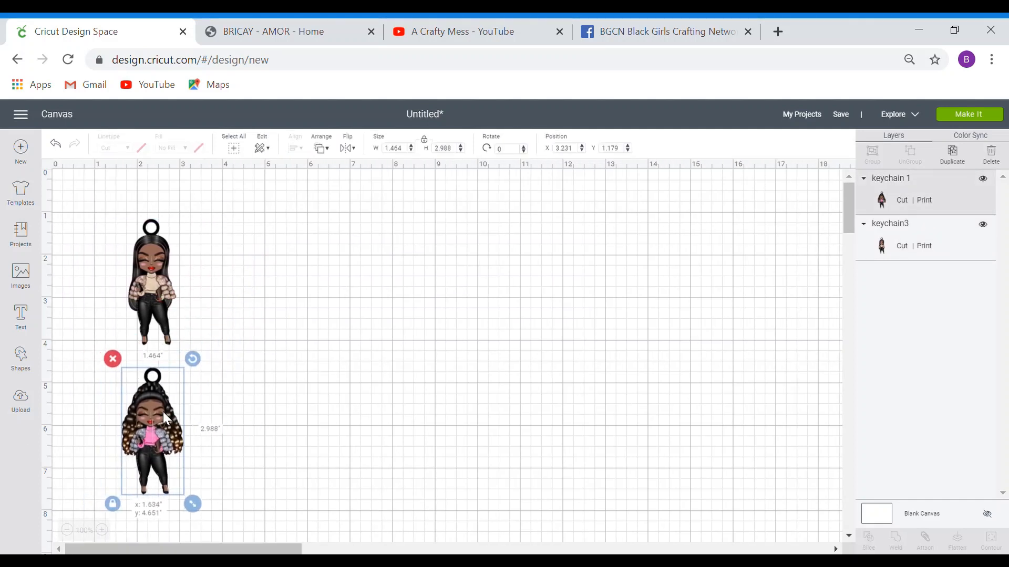
pyautogui.click(163, 298)
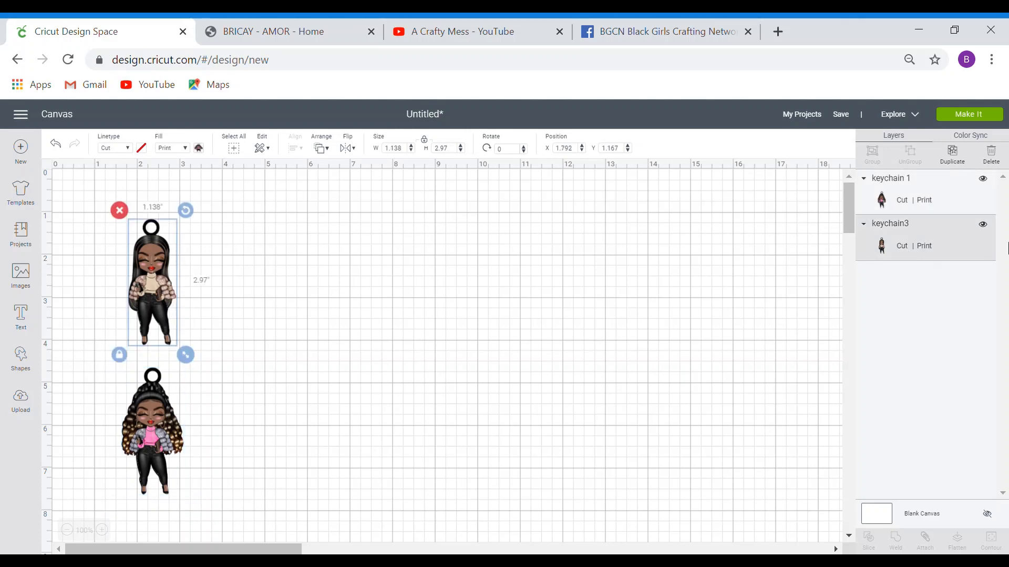
pyautogui.click(952, 155)
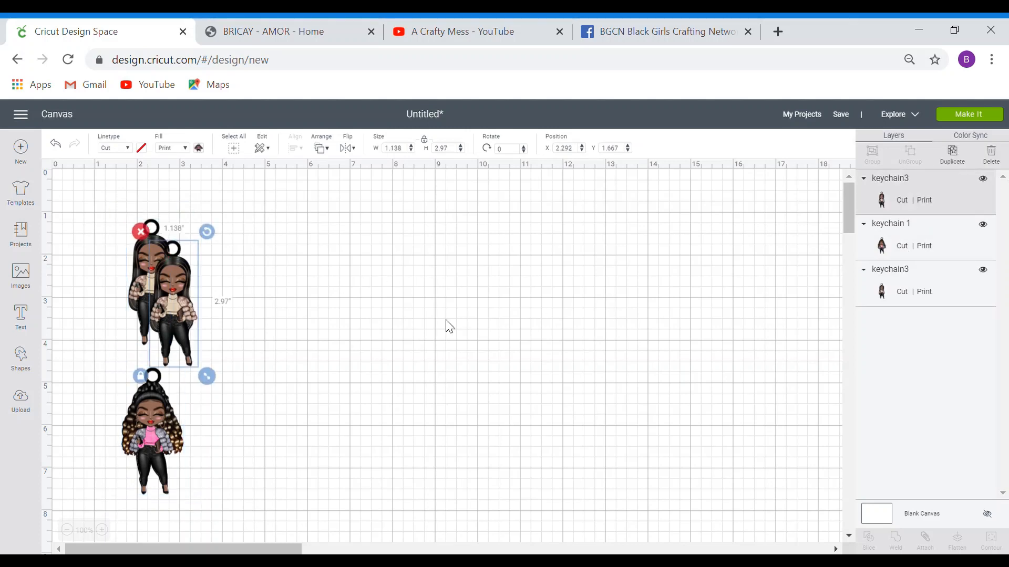
pyautogui.moveTo(173, 316); pyautogui.dragTo(219, 318)
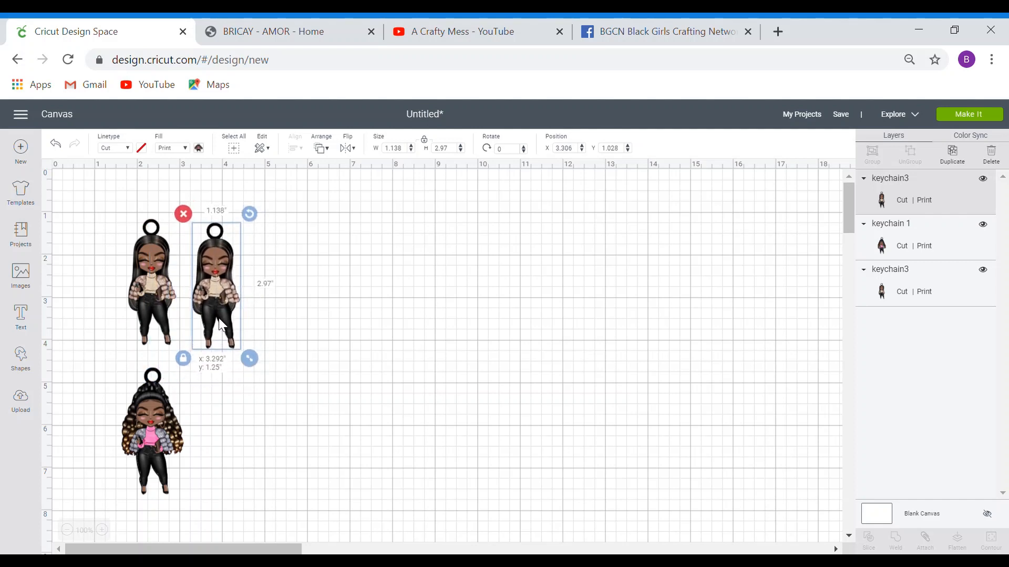
pyautogui.click(157, 440)
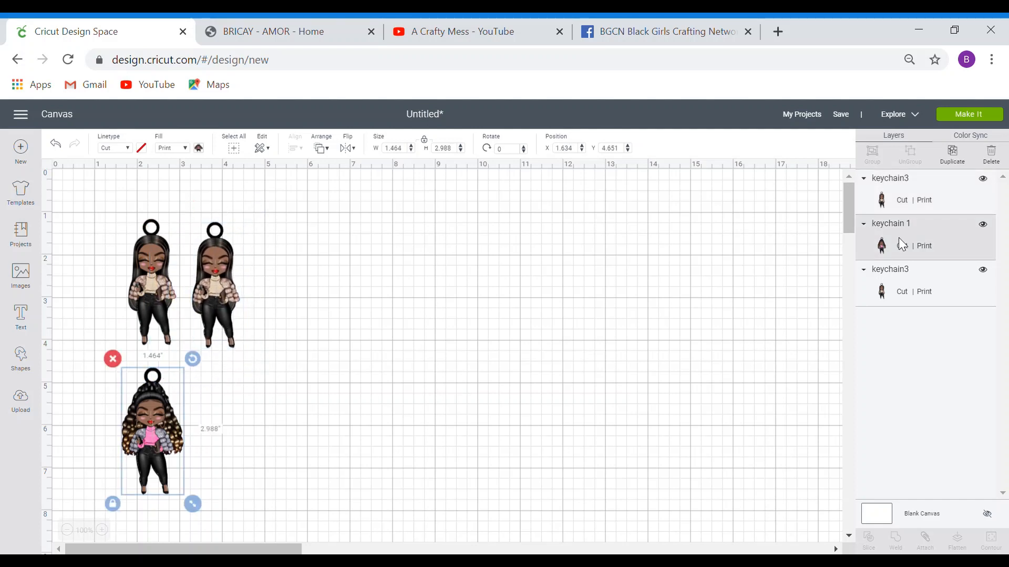
pyautogui.click(952, 155)
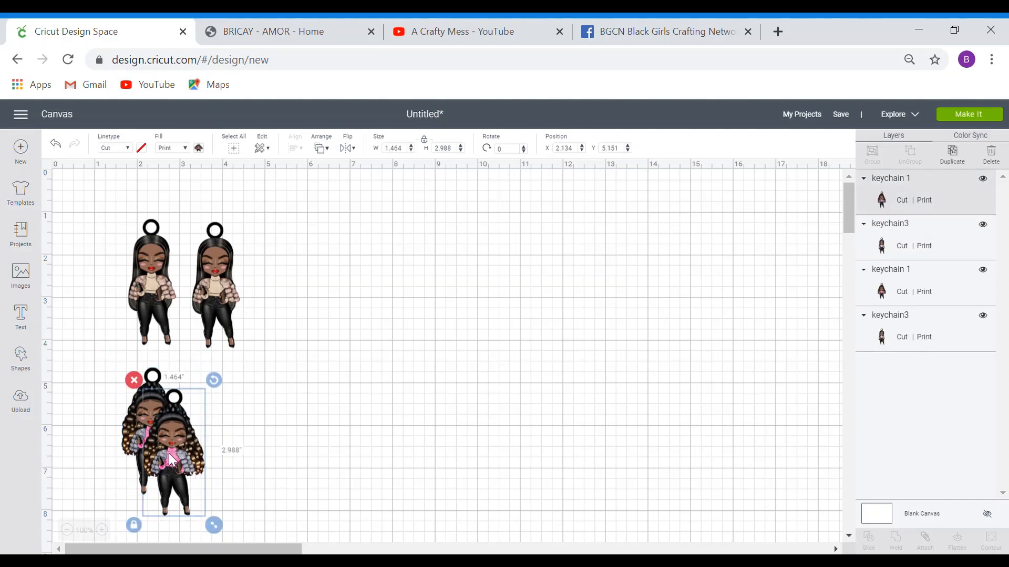
pyautogui.moveTo(168, 453); pyautogui.dragTo(219, 428)
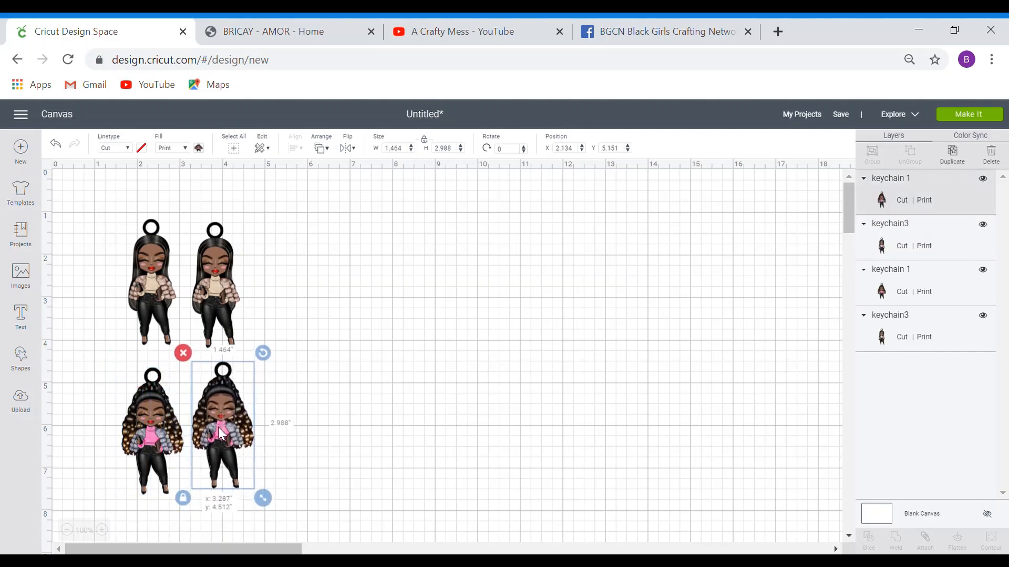
pyautogui.click(214, 294)
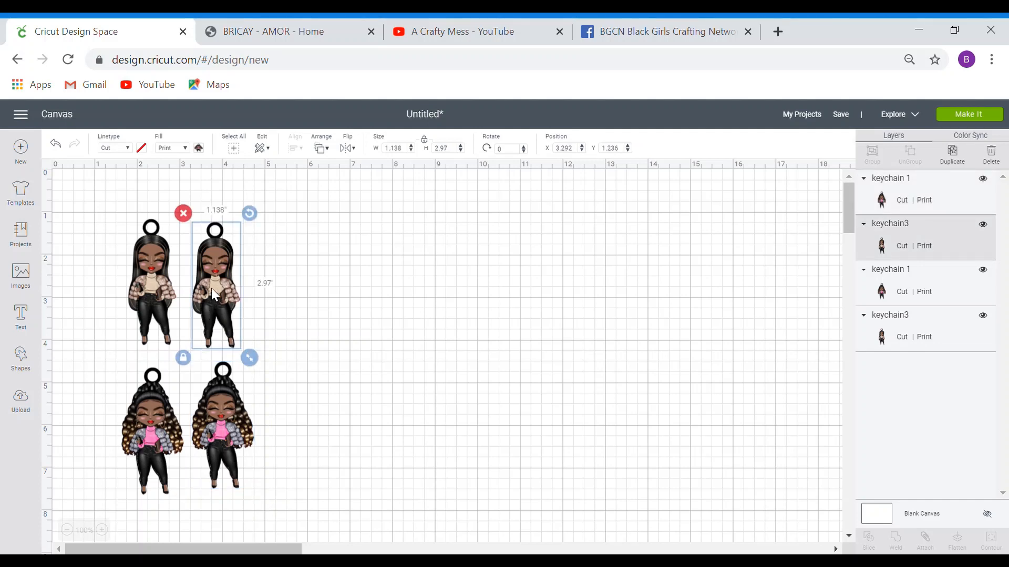
# - Turn both right-hand doll copies into plain grey cut-only silhouettes
pyautogui.click(185, 149)
pyautogui.click(188, 166)
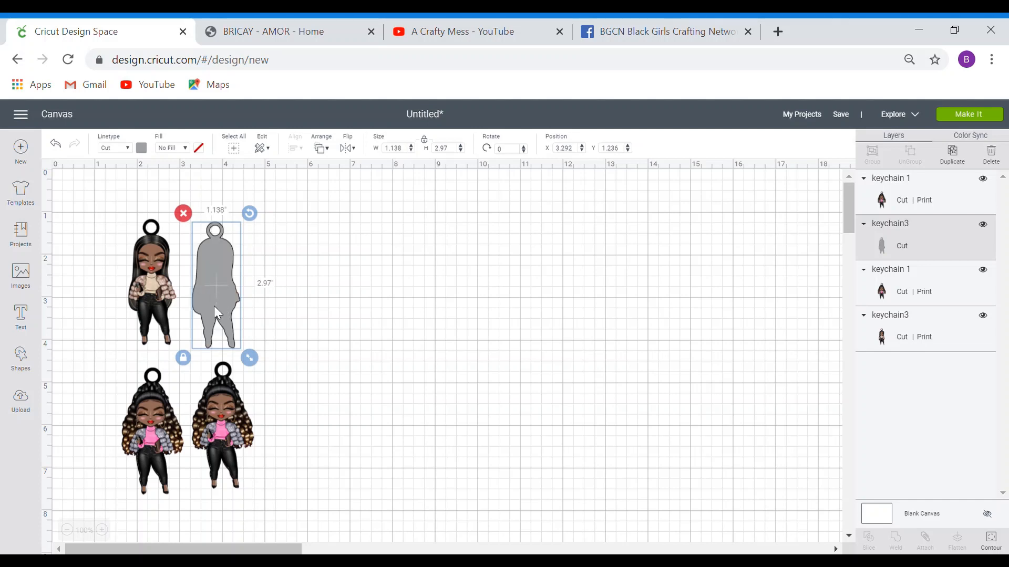
pyautogui.click(288, 290)
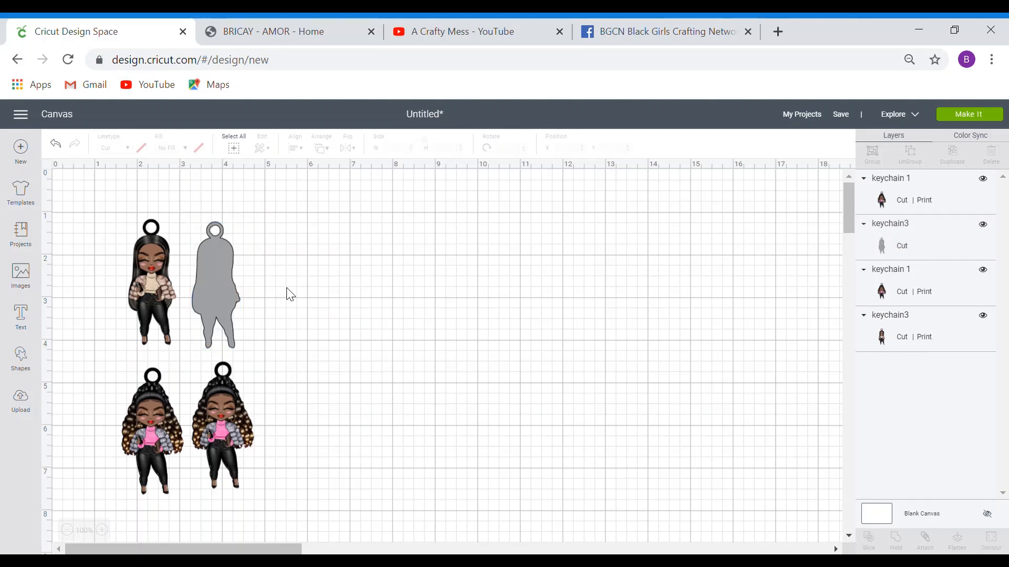
pyautogui.click(235, 439)
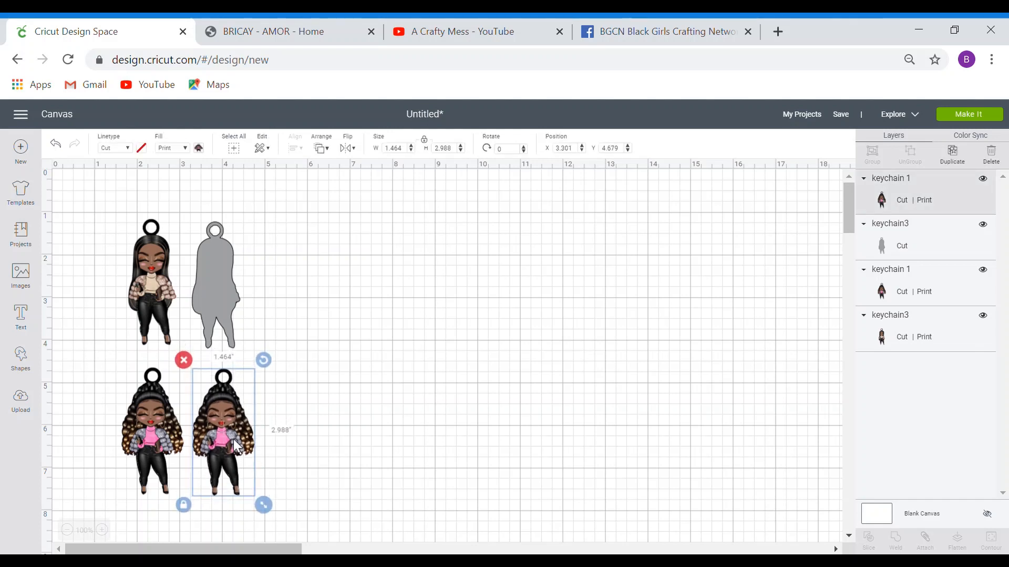
pyautogui.click(184, 148)
pyautogui.click(184, 164)
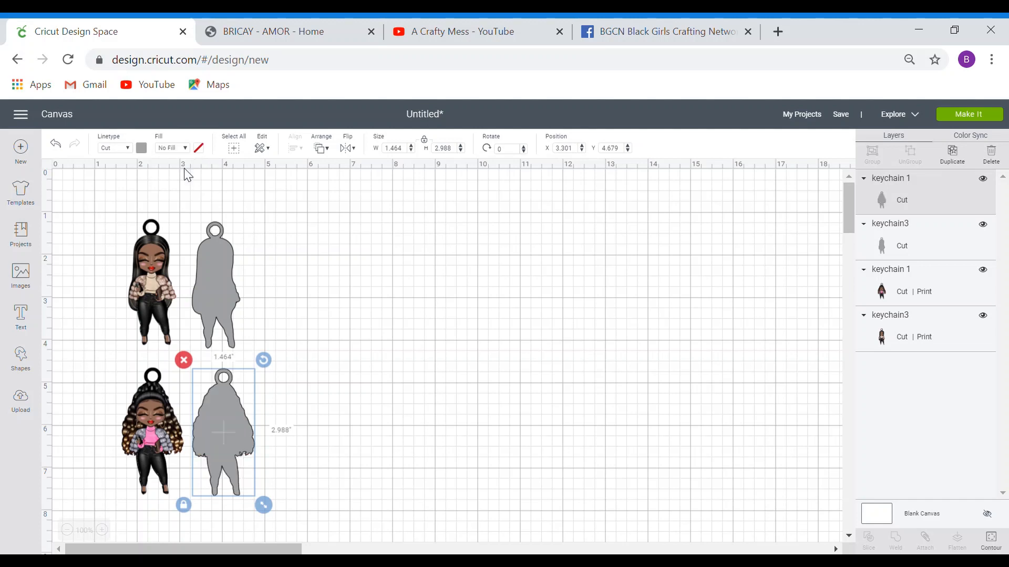
# - Select the upper and lower grey silhouettes together
pyautogui.click(297, 337)
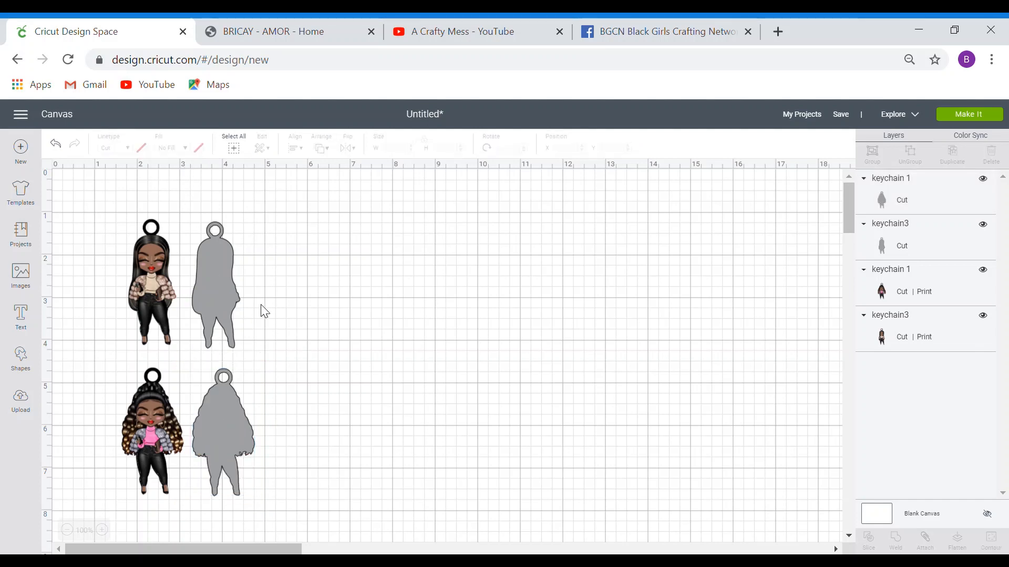
pyautogui.click(230, 304)
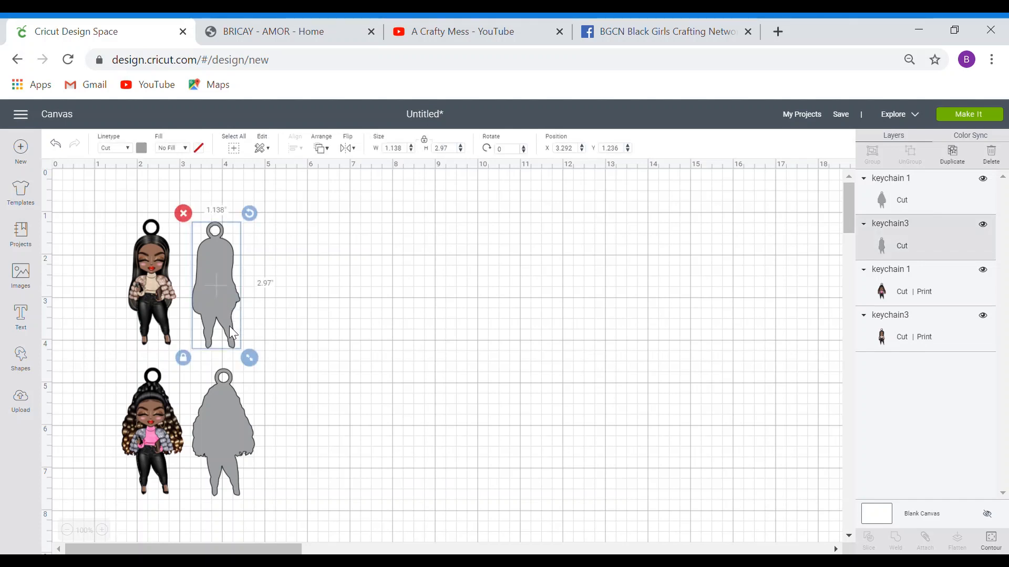
pyautogui.keyDown('shift'); pyautogui.click(228, 398); pyautogui.keyUp('shift')
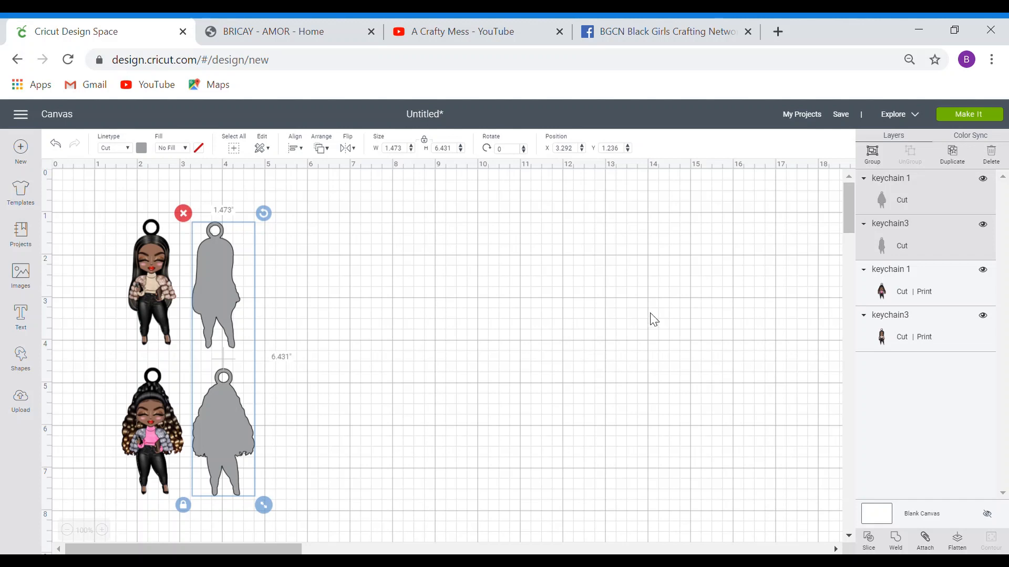
# - Duplicate the grey silhouettes in pairs and fours, spreading copies rightward into five columns
pyautogui.click(955, 167)
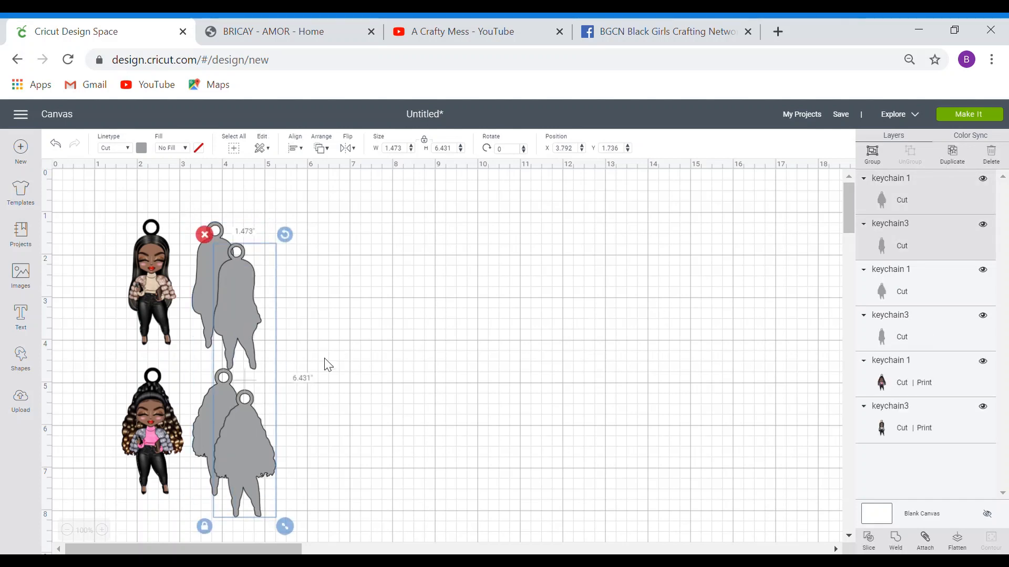
pyautogui.moveTo(253, 430); pyautogui.dragTo(325, 412)
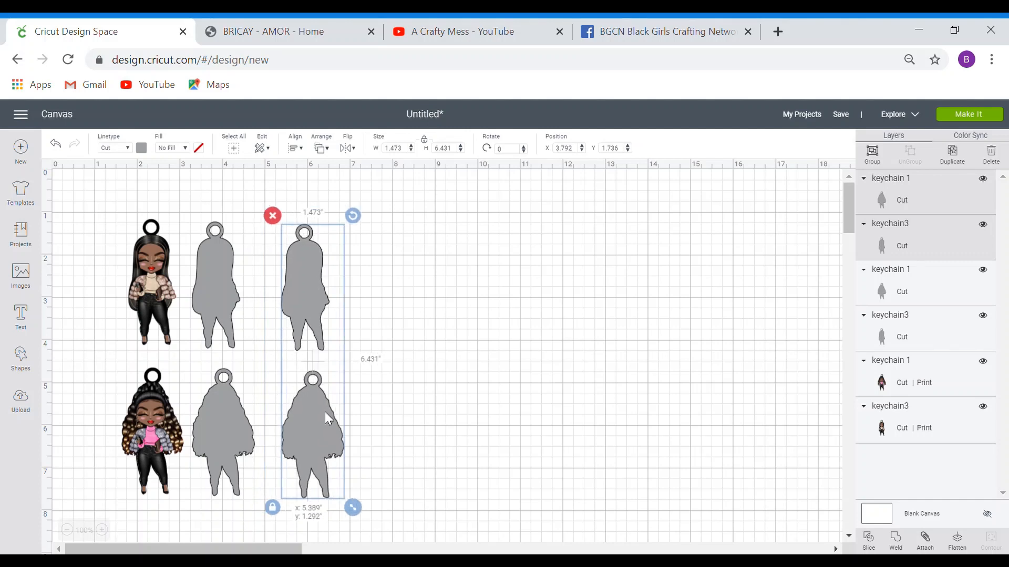
pyautogui.click(430, 394)
pyautogui.moveTo(187, 215); pyautogui.dragTo(364, 504)
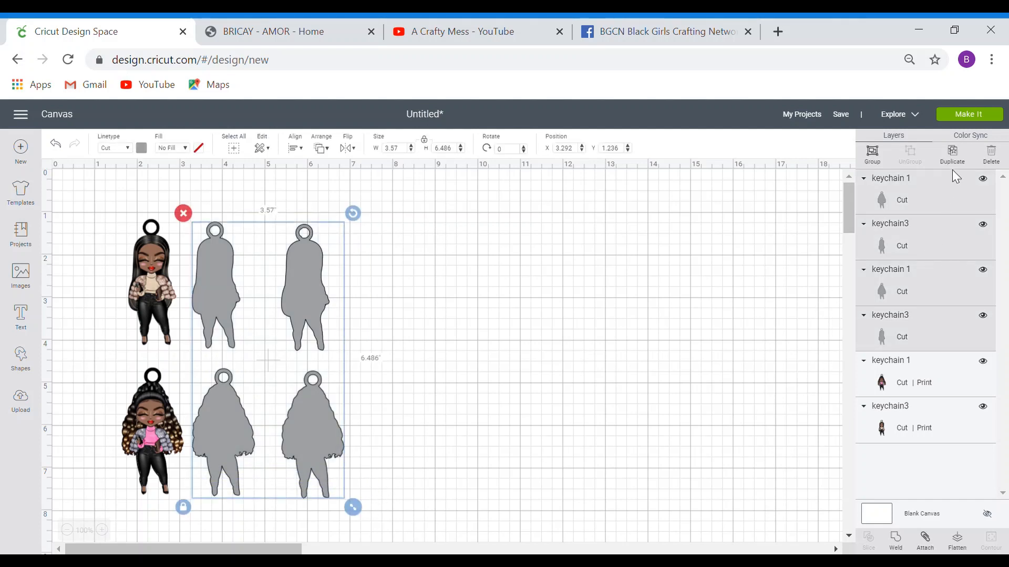
pyautogui.click(952, 155)
pyautogui.moveTo(325, 460); pyautogui.dragTo(467, 433)
pyautogui.click(601, 430)
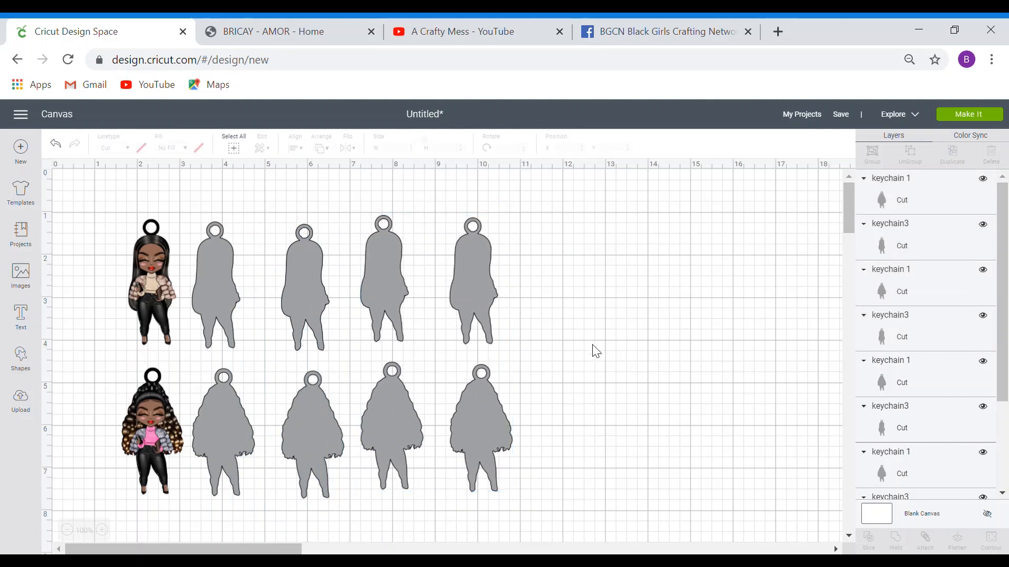
pyautogui.moveTo(441, 259); pyautogui.dragTo(541, 515)
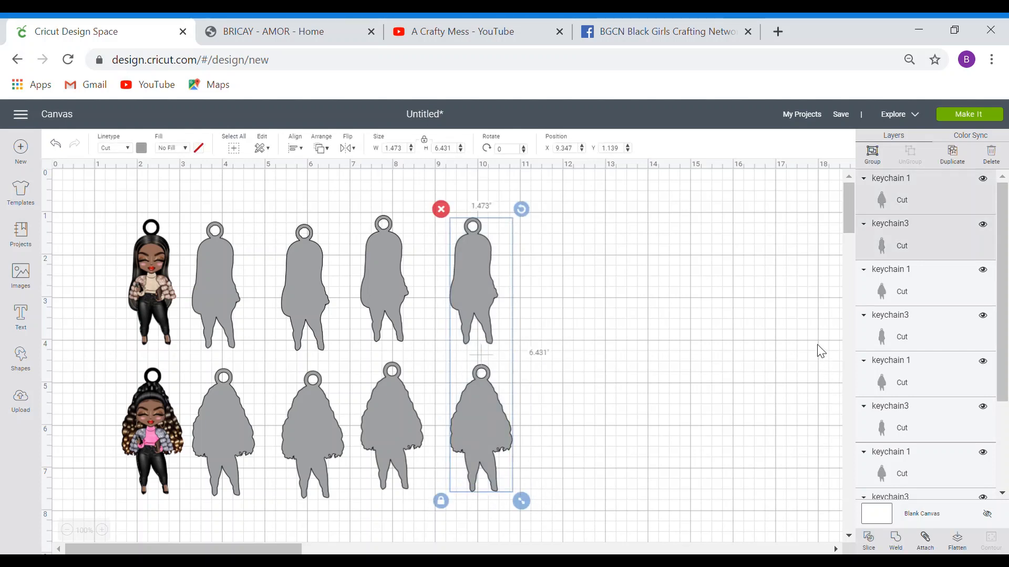
pyautogui.click(952, 154)
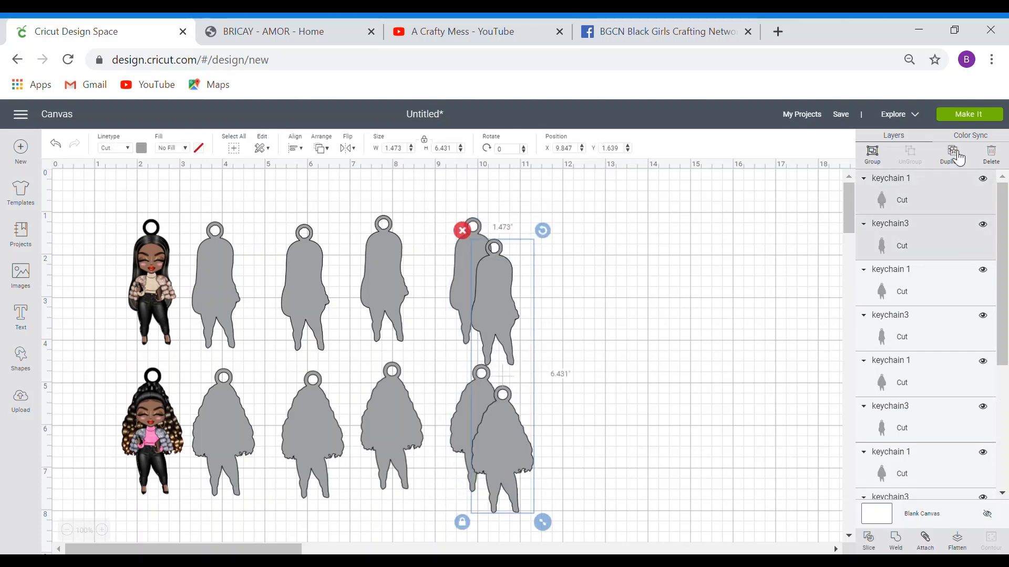
pyautogui.moveTo(503, 332); pyautogui.dragTo(569, 313)
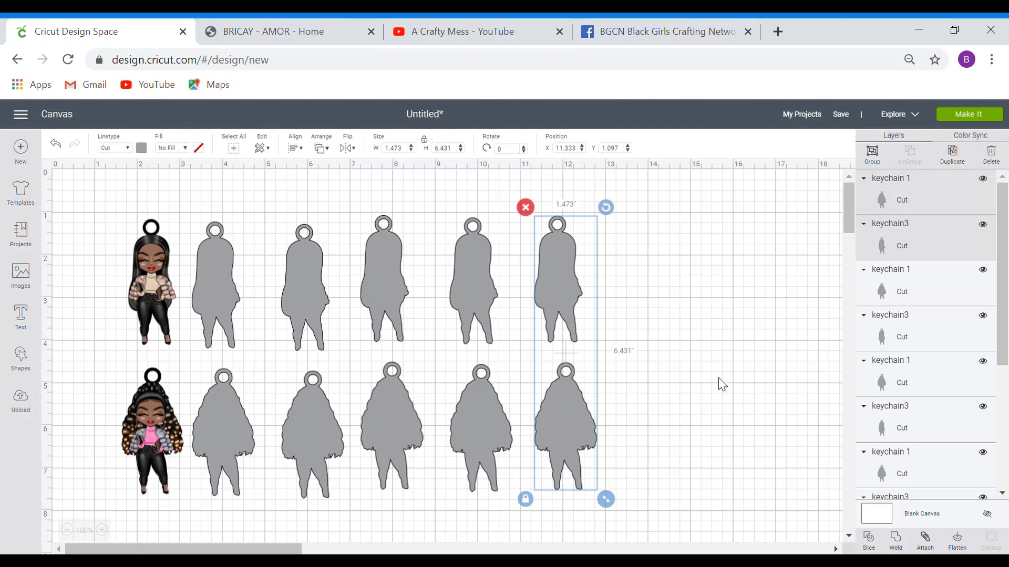
# - Send the design to the Prepare mats screen with Make It
pyautogui.click(994, 120)
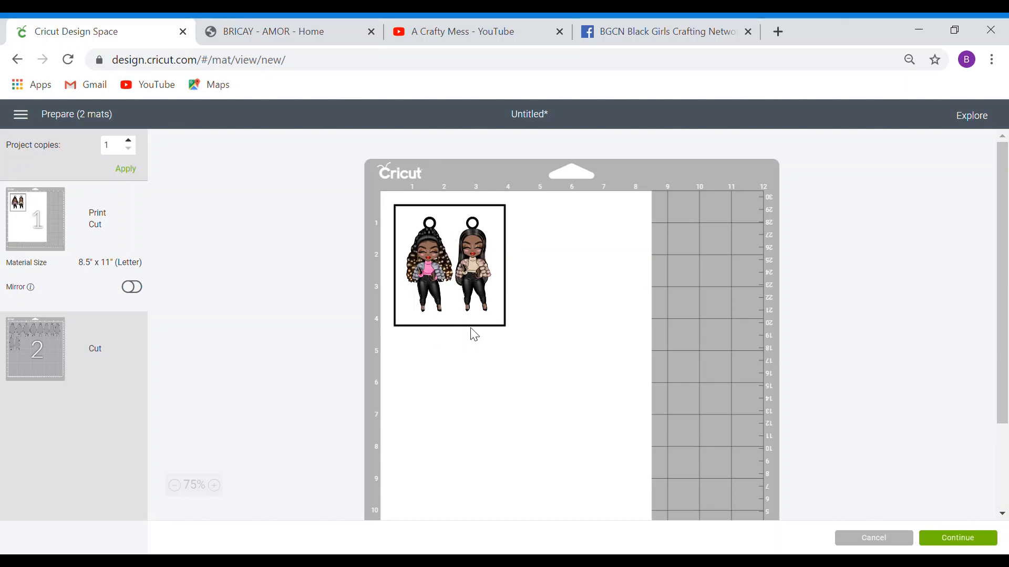
# - Switch to mat 2 and set its material size to 8.5" x 11" (Letter)
pyautogui.click(127, 344)
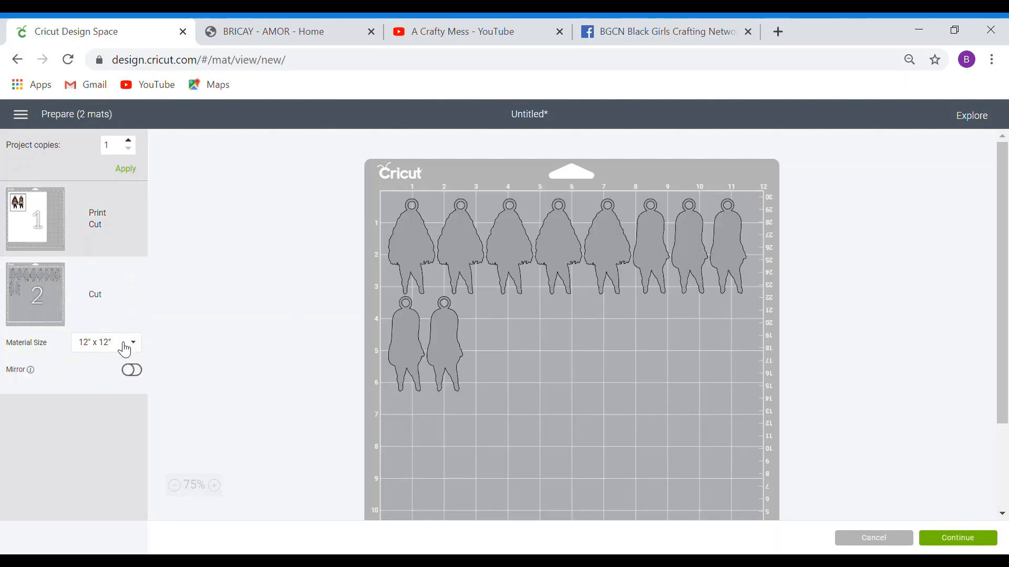
pyautogui.click(124, 346)
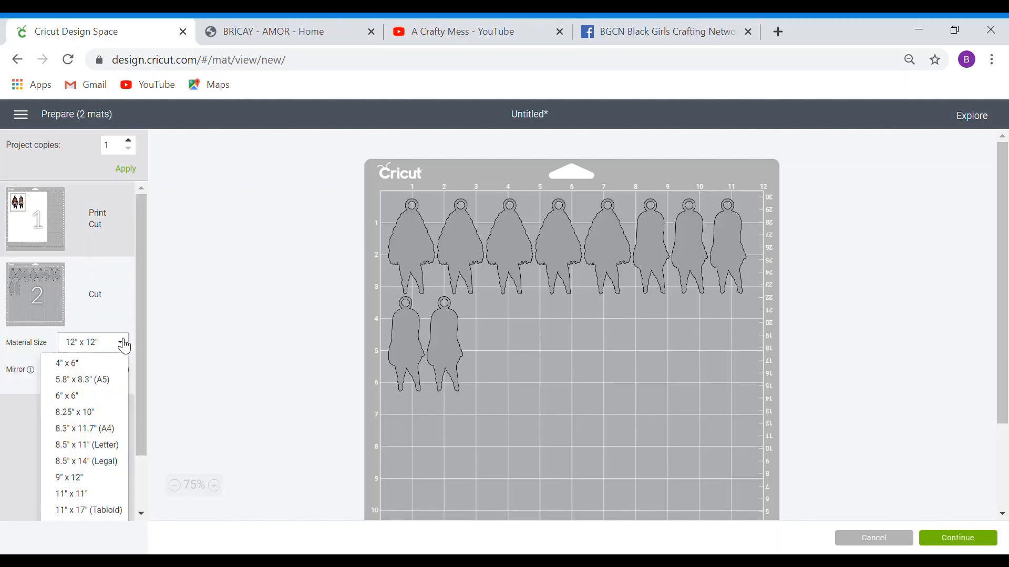
pyautogui.click(85, 445)
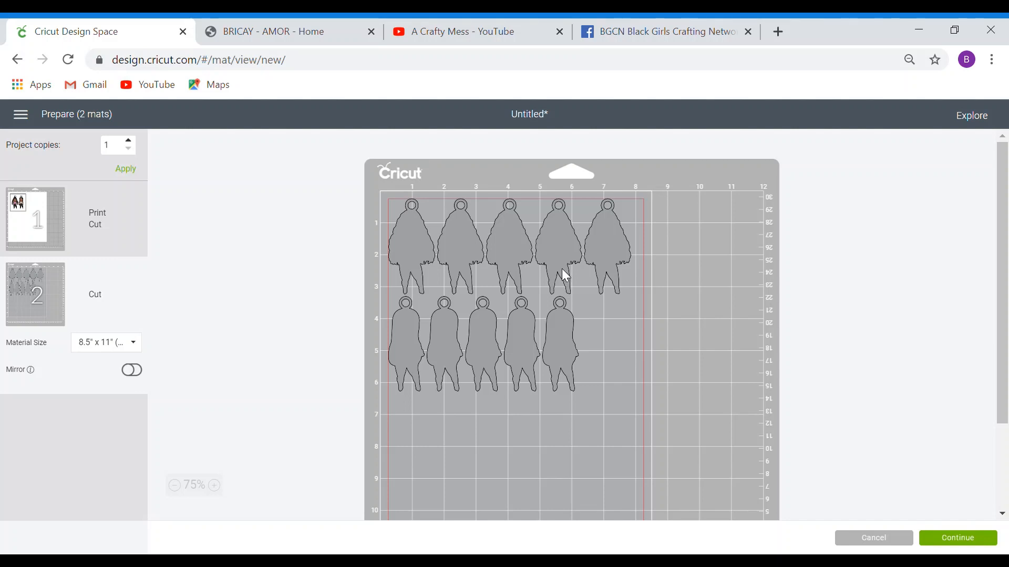
# - Drag five silhouettes into a bottom row on the letter-size mat
pyautogui.moveTo(512, 247); pyautogui.dragTo(410, 491)
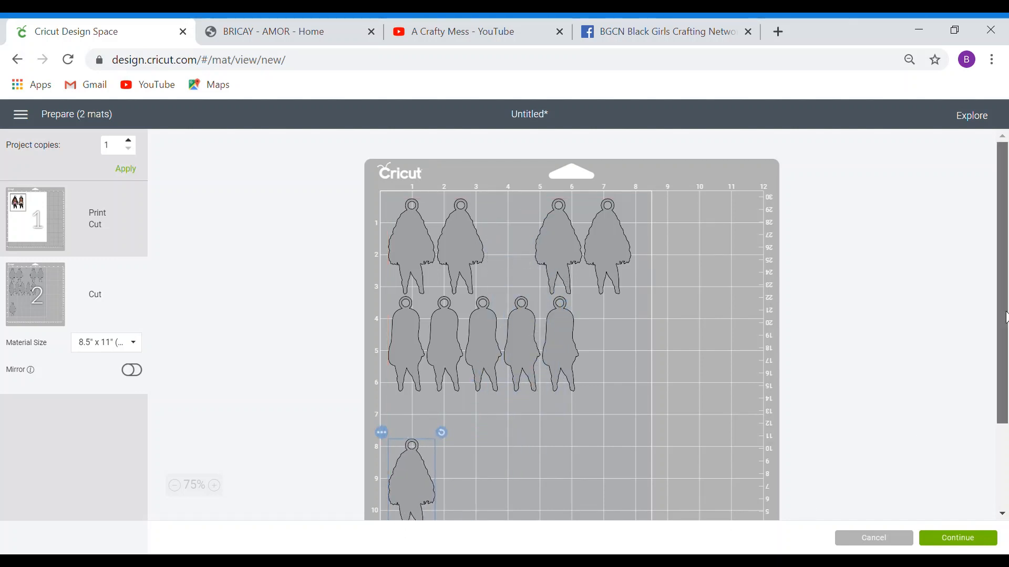
pyautogui.scroll(-3, 1005, 318)
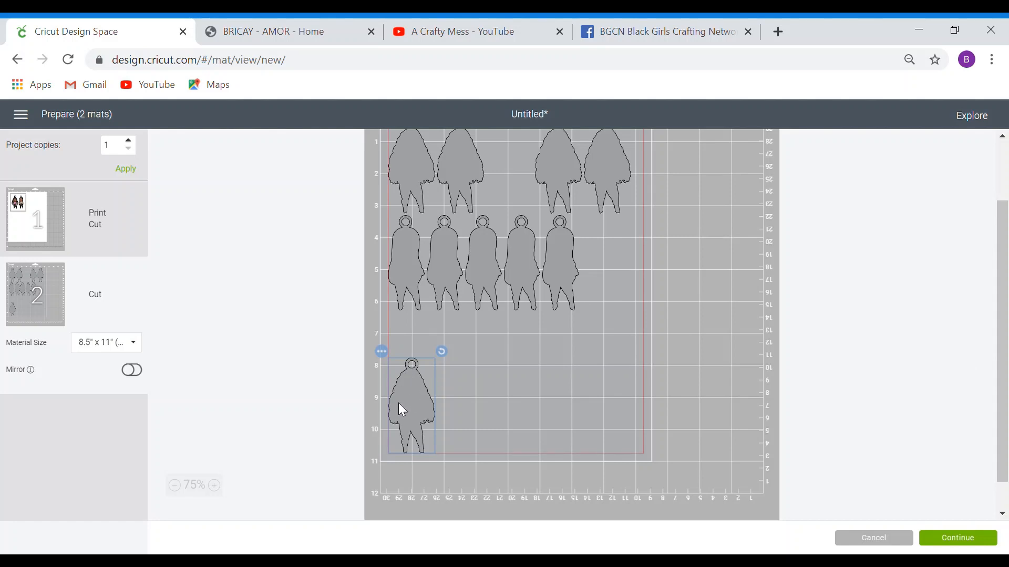
pyautogui.moveTo(408, 272); pyautogui.dragTo(460, 425)
pyautogui.moveTo(454, 294); pyautogui.dragTo(508, 425)
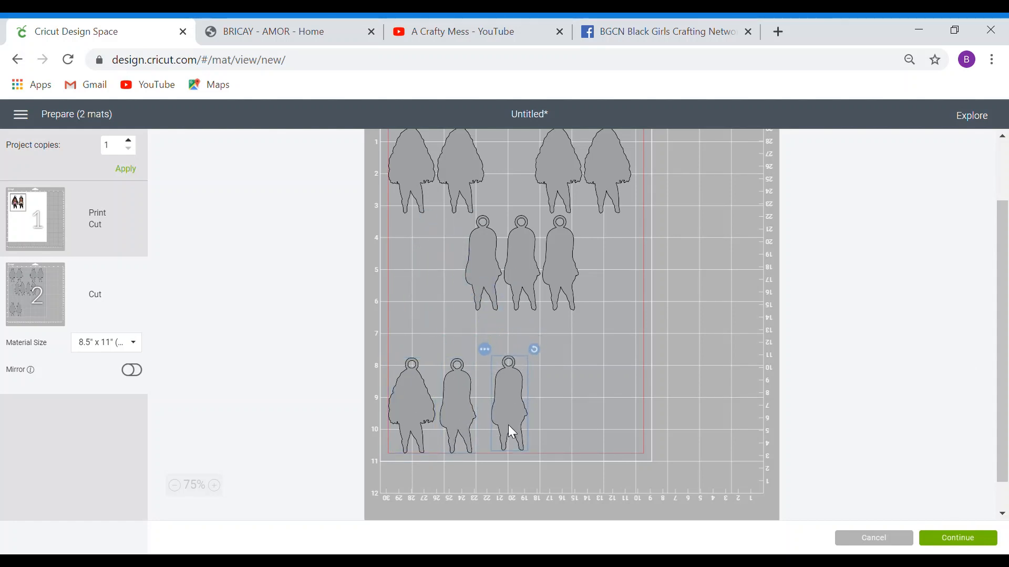
pyautogui.moveTo(486, 296); pyautogui.dragTo(549, 420)
pyautogui.moveTo(523, 274); pyautogui.dragTo(603, 423)
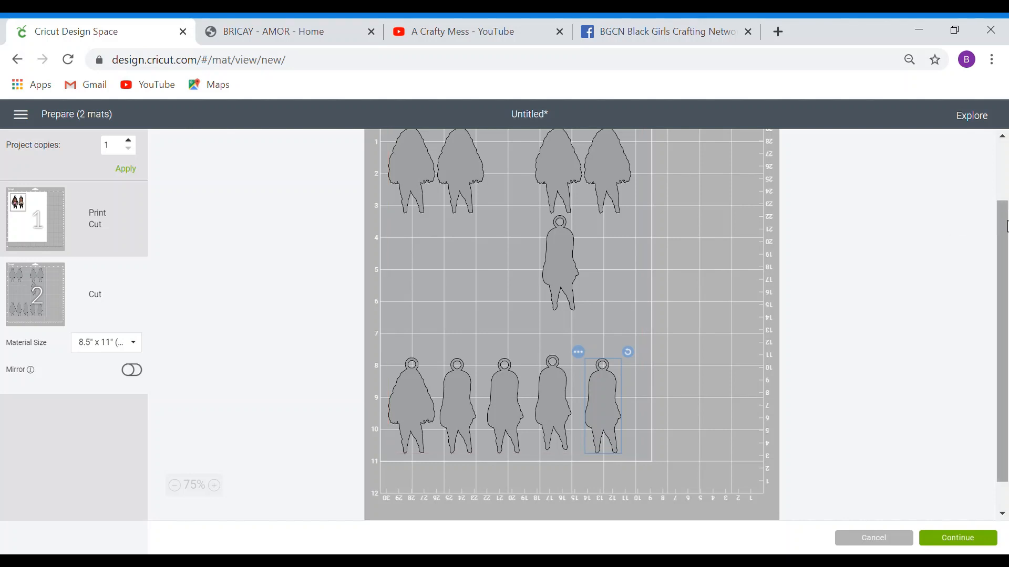
# - Arrange the other five silhouettes into an upper row, then continue to machine connection
pyautogui.moveTo(1004, 224); pyautogui.dragTo(1004, 181)
pyautogui.moveTo(418, 209); pyautogui.dragTo(415, 340)
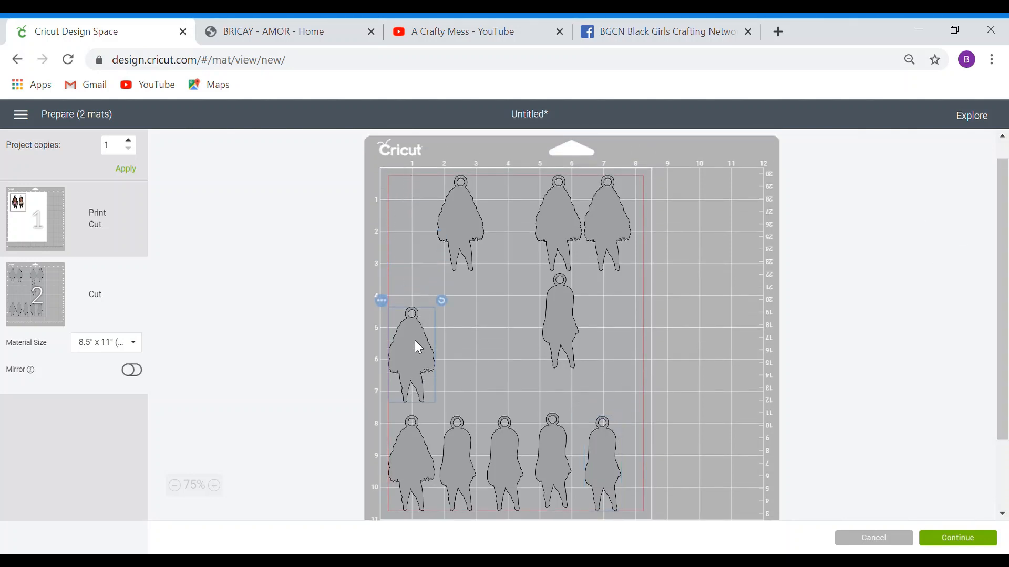
pyautogui.moveTo(466, 221); pyautogui.dragTo(412, 370)
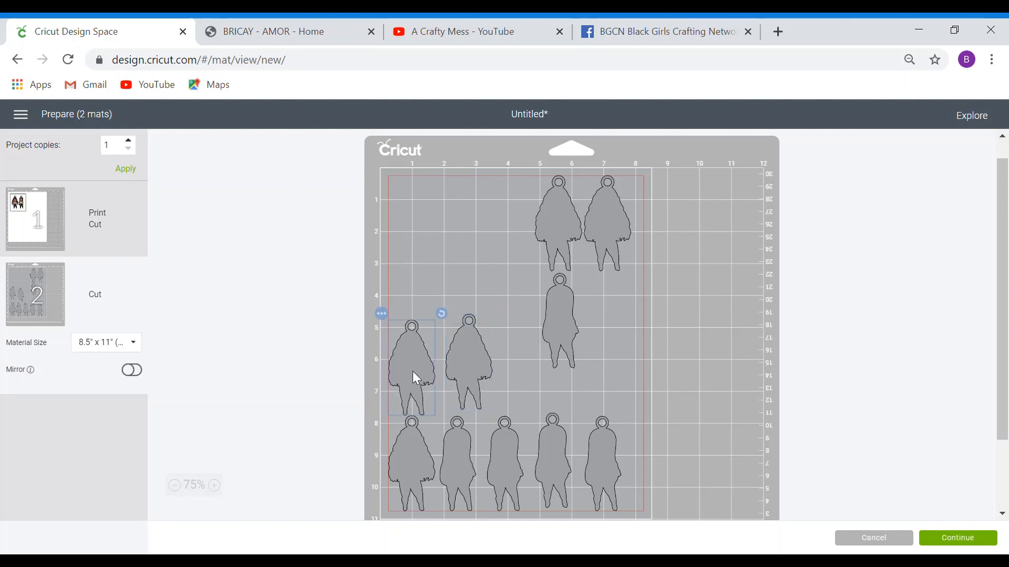
pyautogui.click(474, 357)
pyautogui.moveTo(468, 360); pyautogui.dragTo(469, 356)
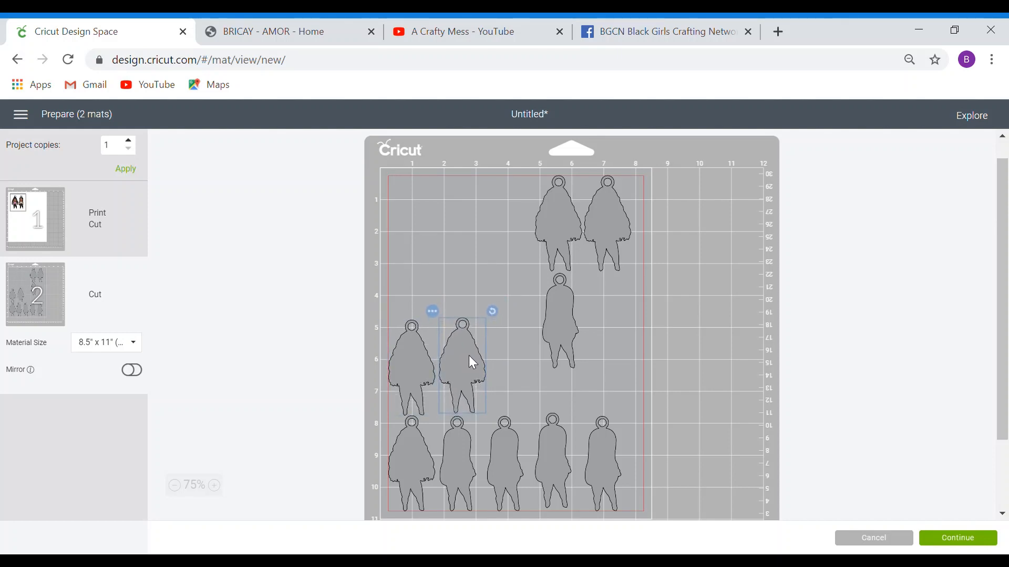
pyautogui.moveTo(565, 326); pyautogui.dragTo(514, 372)
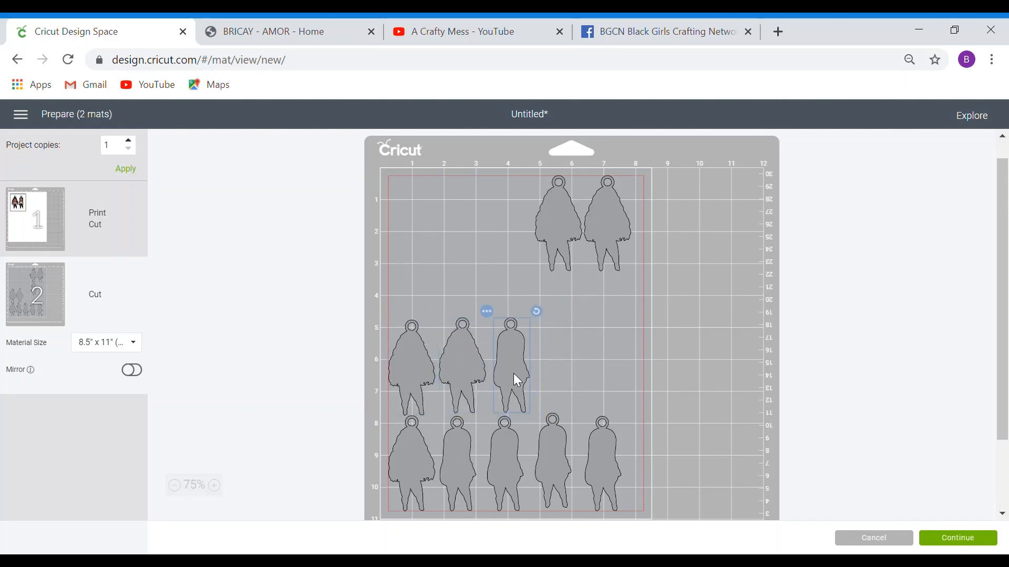
pyautogui.moveTo(572, 234); pyautogui.dragTo(569, 366)
pyautogui.moveTo(617, 235); pyautogui.dragTo(630, 350)
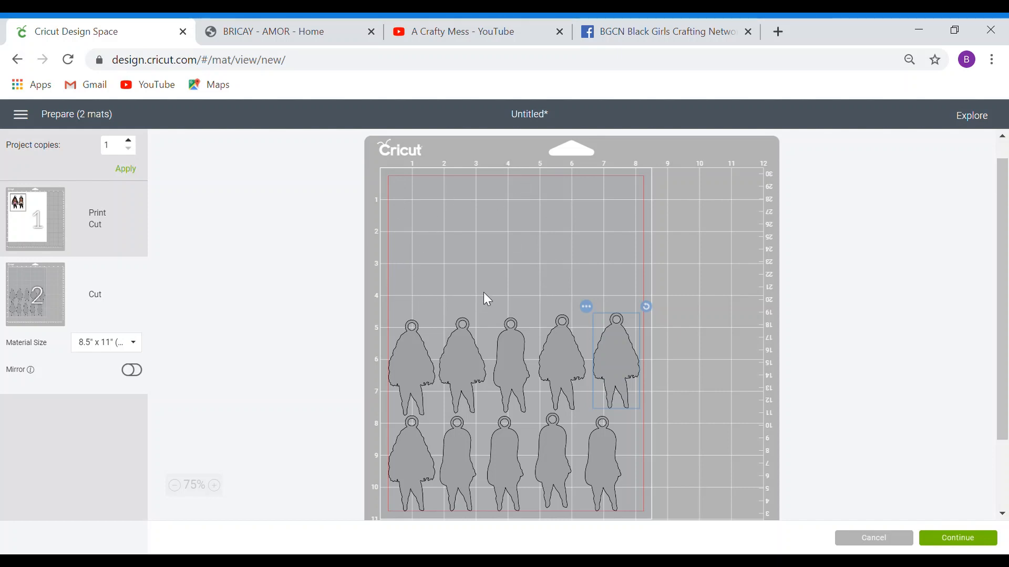
pyautogui.click(939, 540)
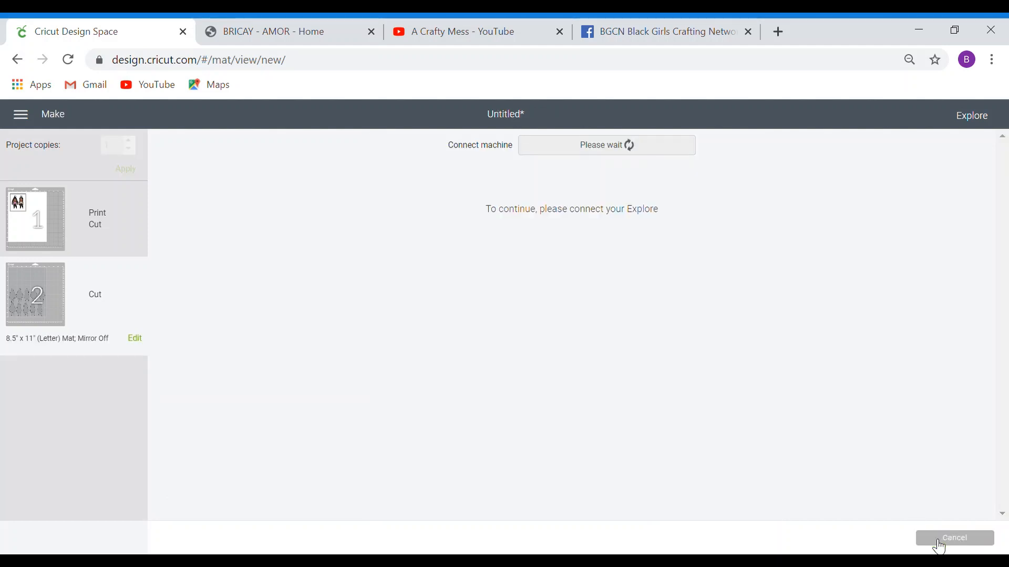